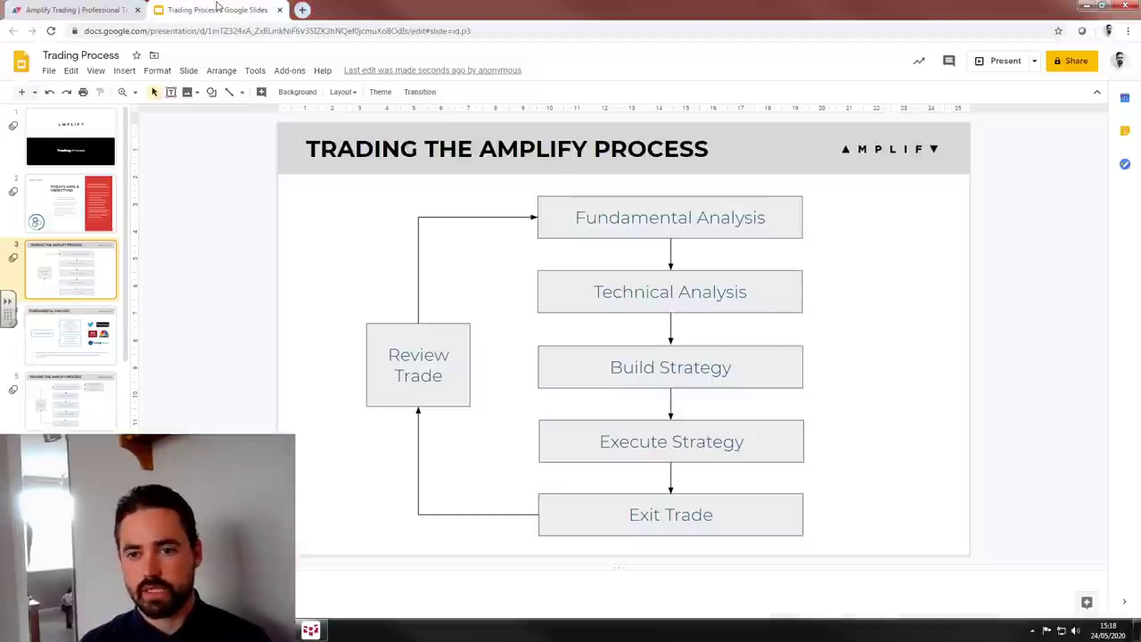
Step: Switch from the Trading Process slides to the Euro FX daily chart in CQG and check the May 2020 calendar
click(216, 8)
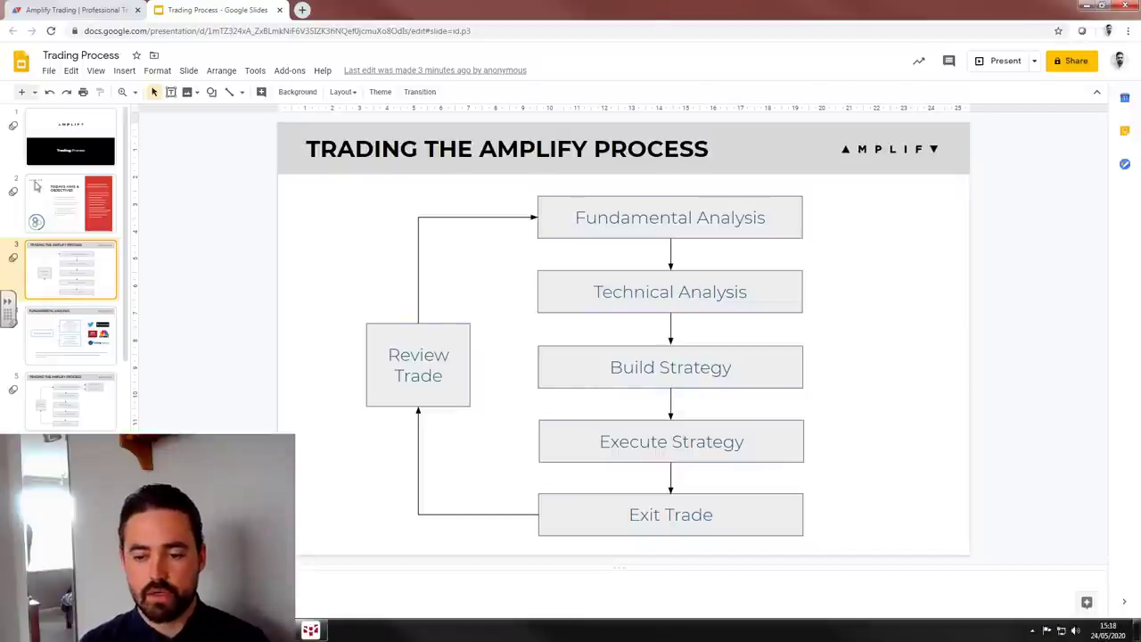
click(310, 630)
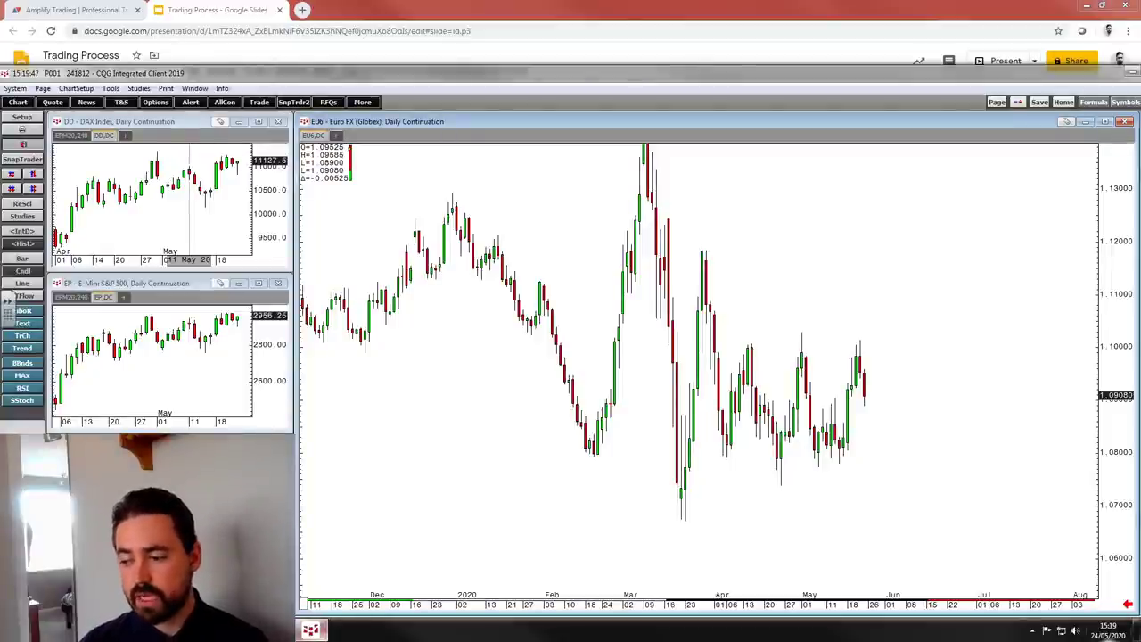
click(1112, 633)
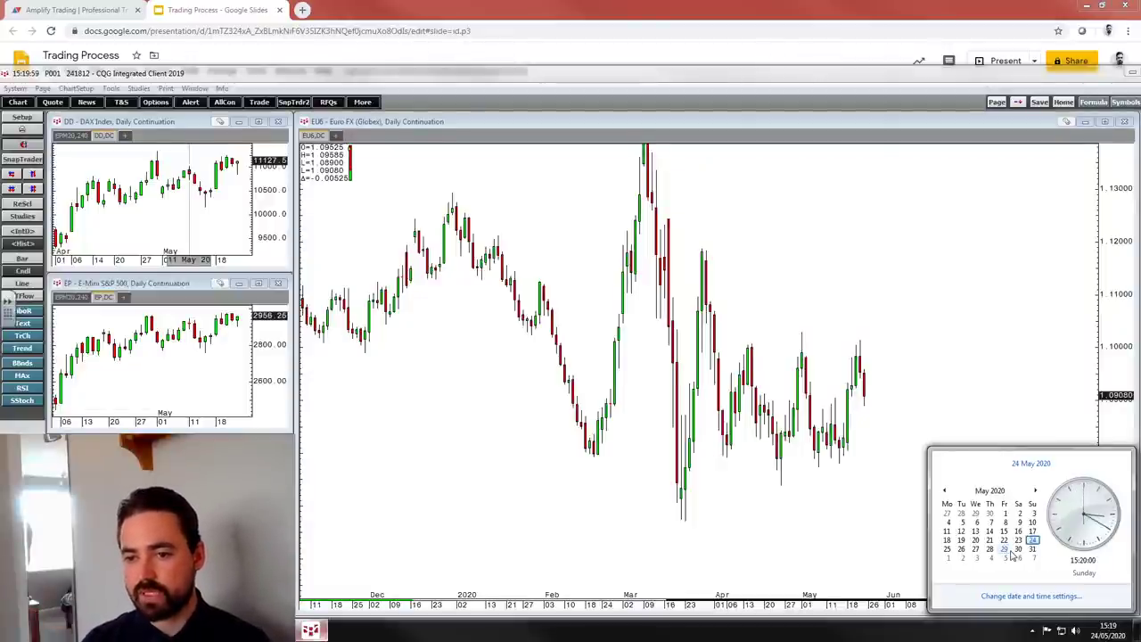
click(860, 297)
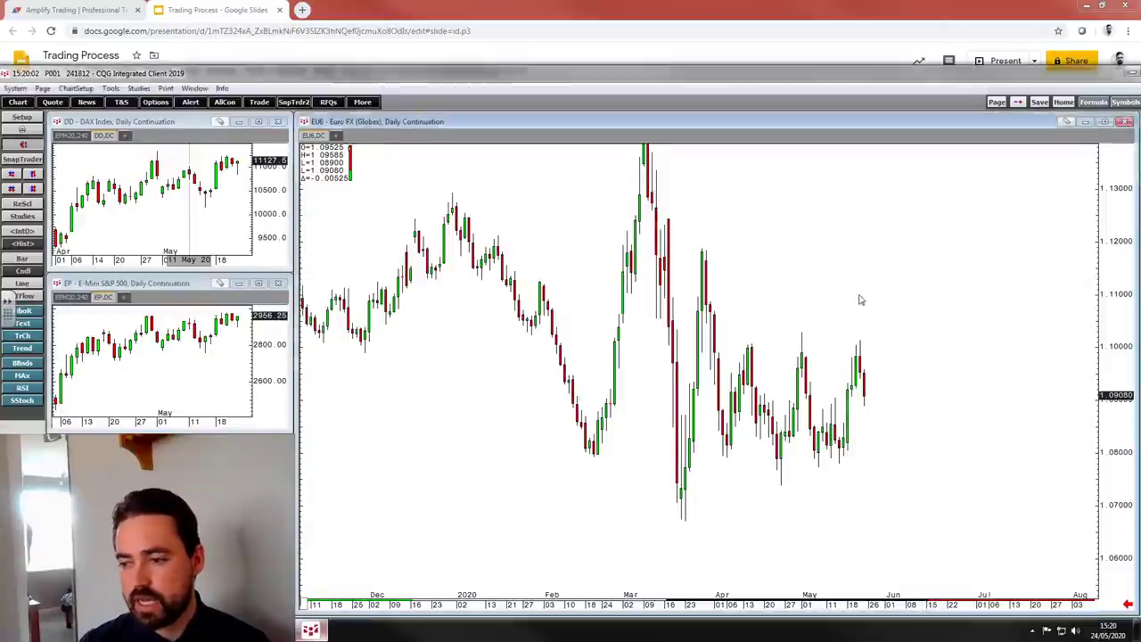
Step: Draw a rising trend line from the March low under the April and May lows, and add horizontal levels at 1.09025 and 1.10070
click(22, 347)
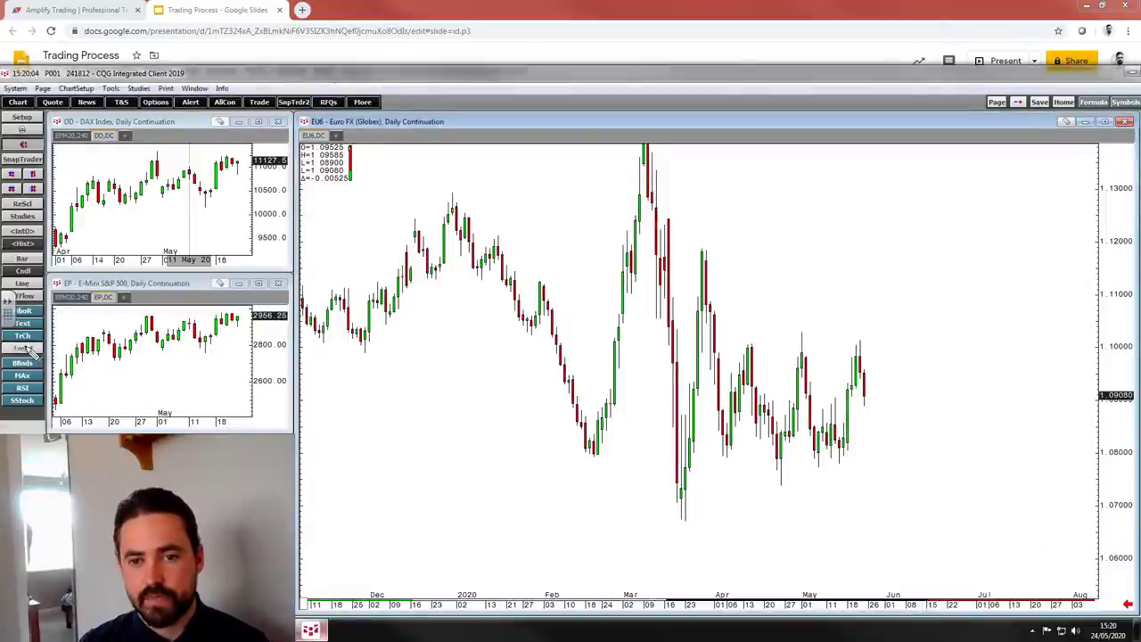
mouse_move(685, 519)
mouse_down()
mouse_move(1016, 475)
mouse_move(980, 415)
mouse_up()
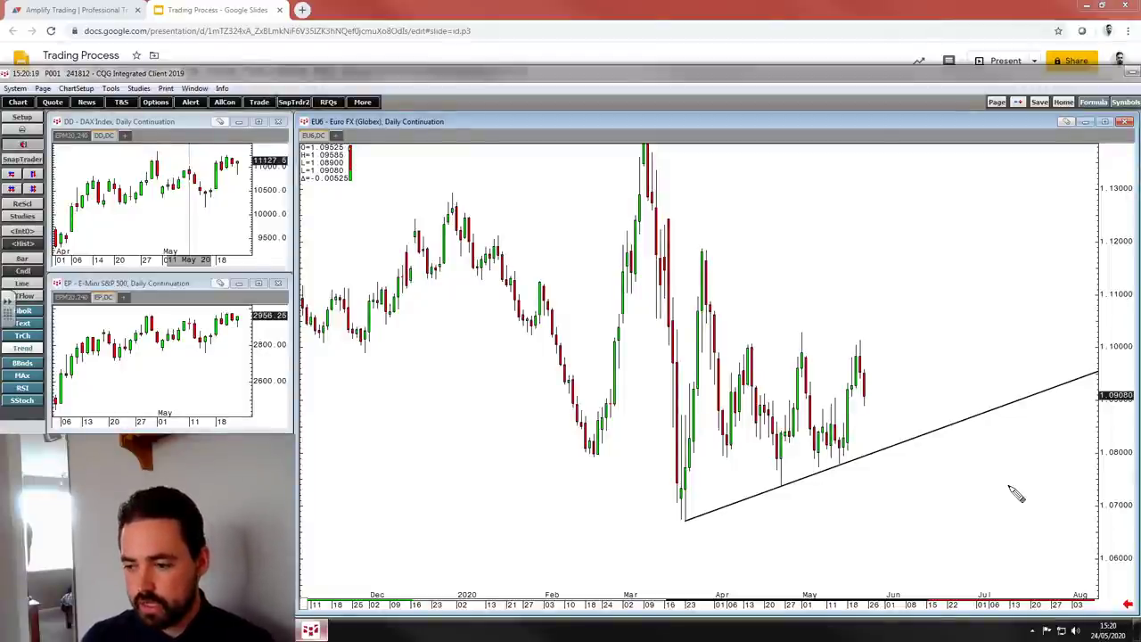
click(1117, 400)
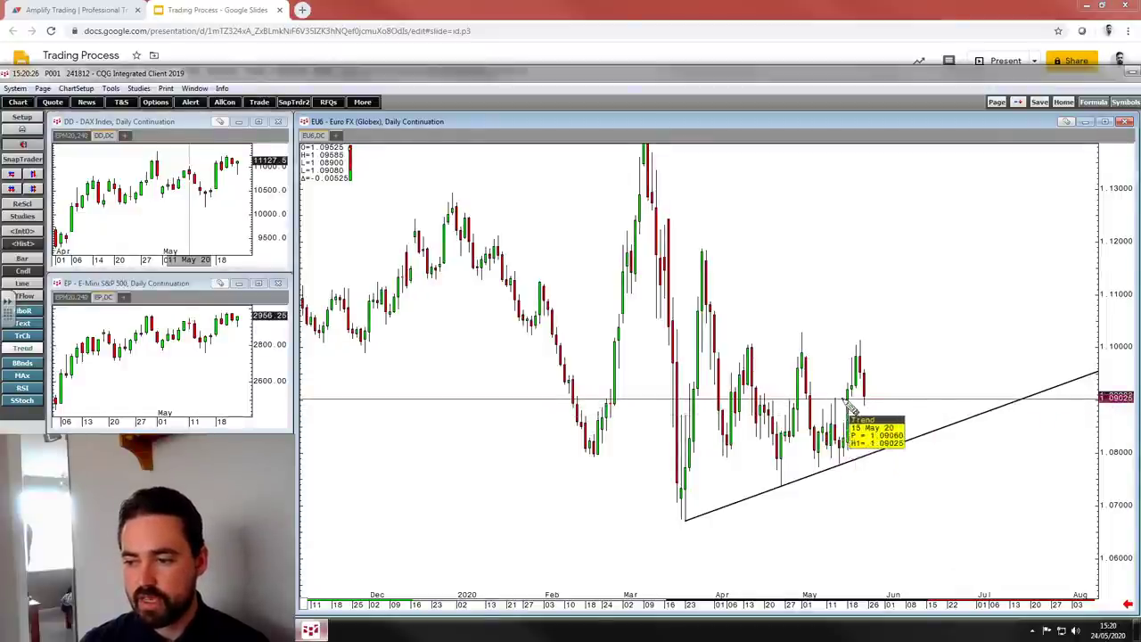
click(1114, 344)
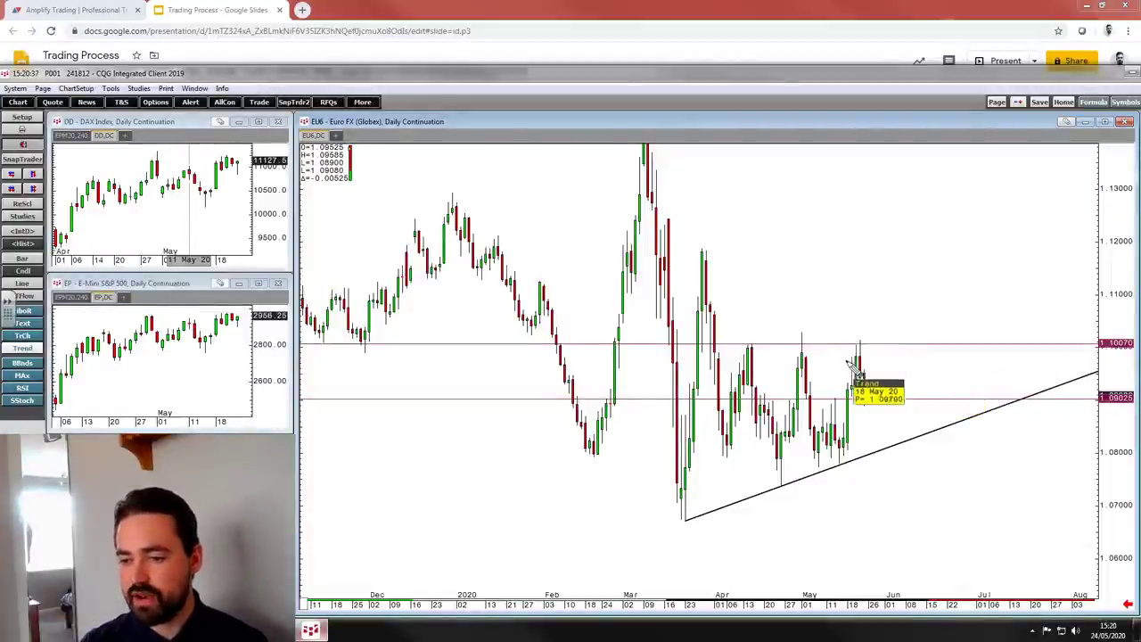
Step: Mark the 1.10070 highs, the 1.09025 level and the trend line just below the latest candles with rectangles
right_click(851, 269)
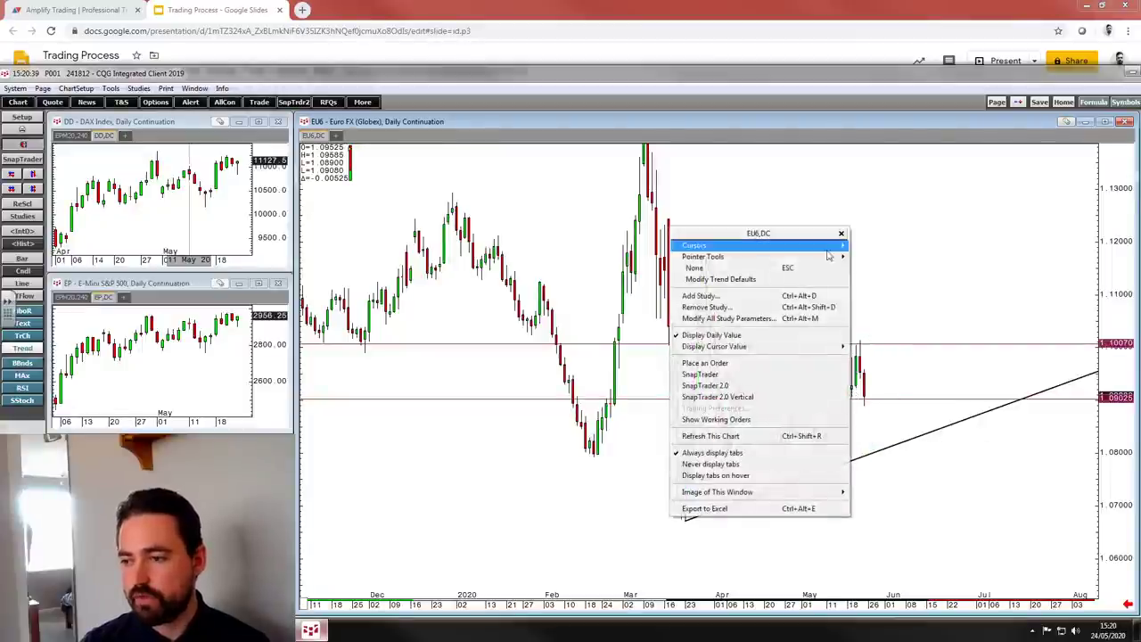
mouse_move(824, 258)
click(887, 319)
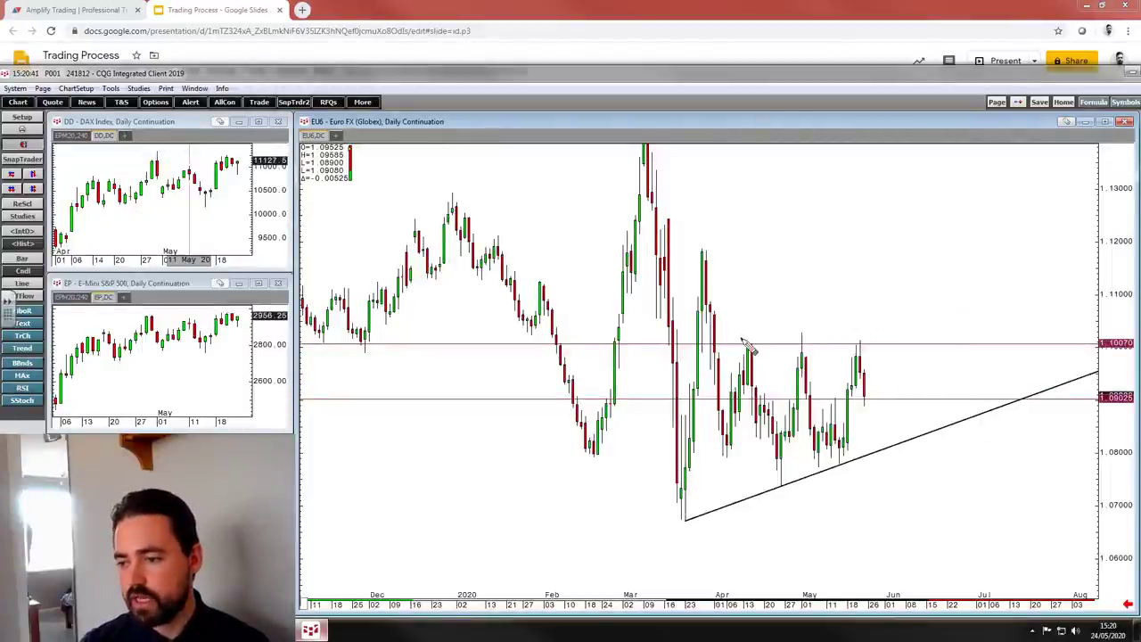
drag(730, 338, 910, 354)
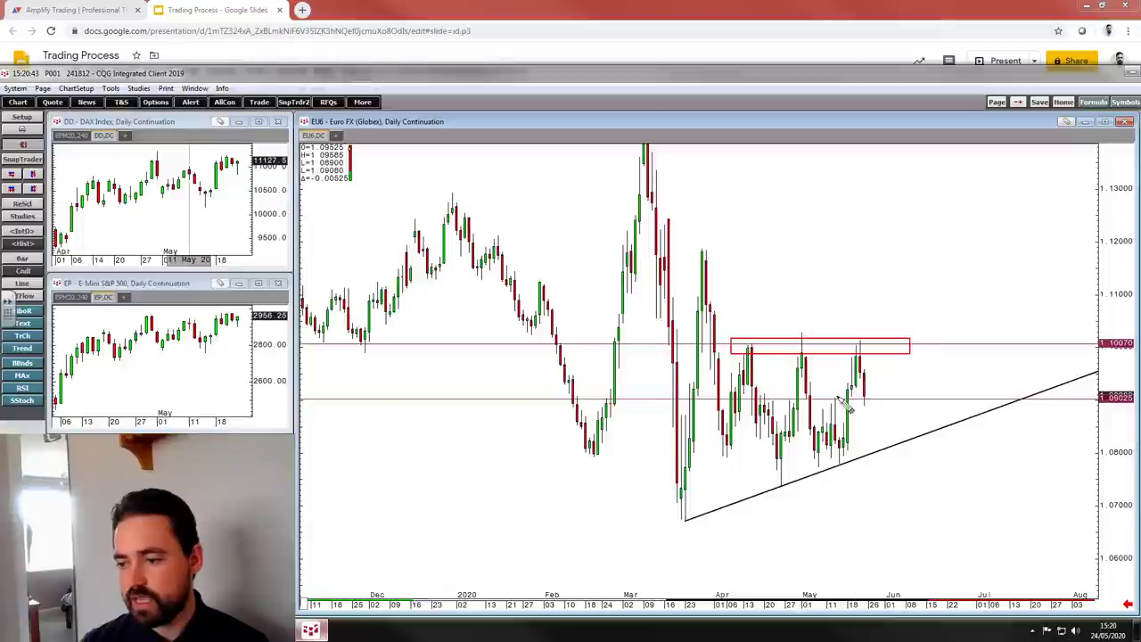
drag(821, 394, 897, 405)
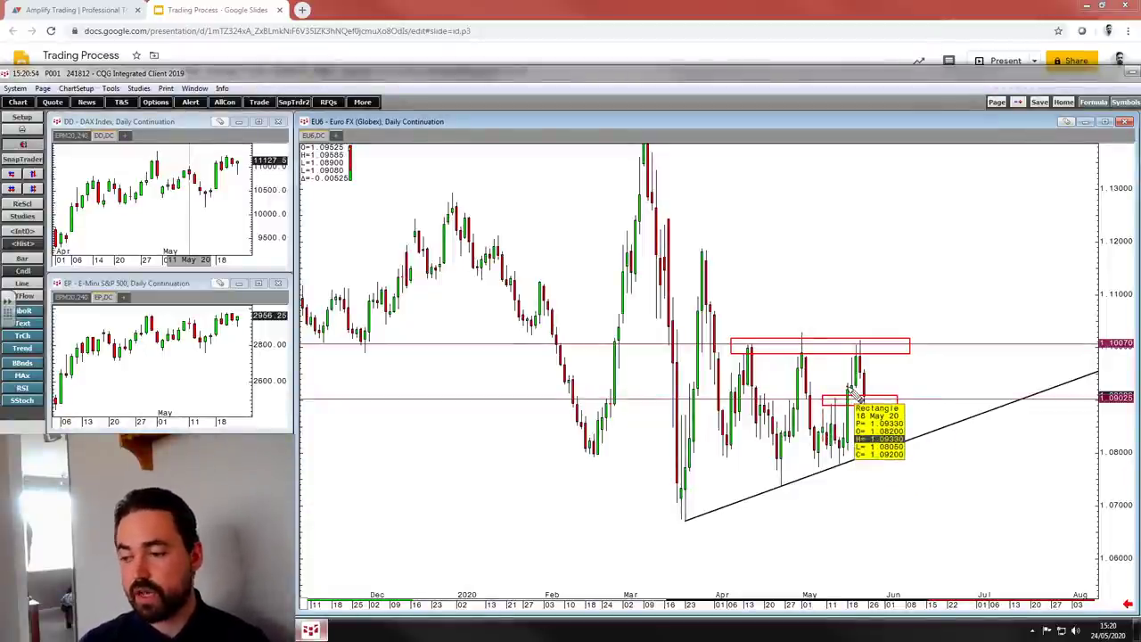
drag(868, 444, 896, 470)
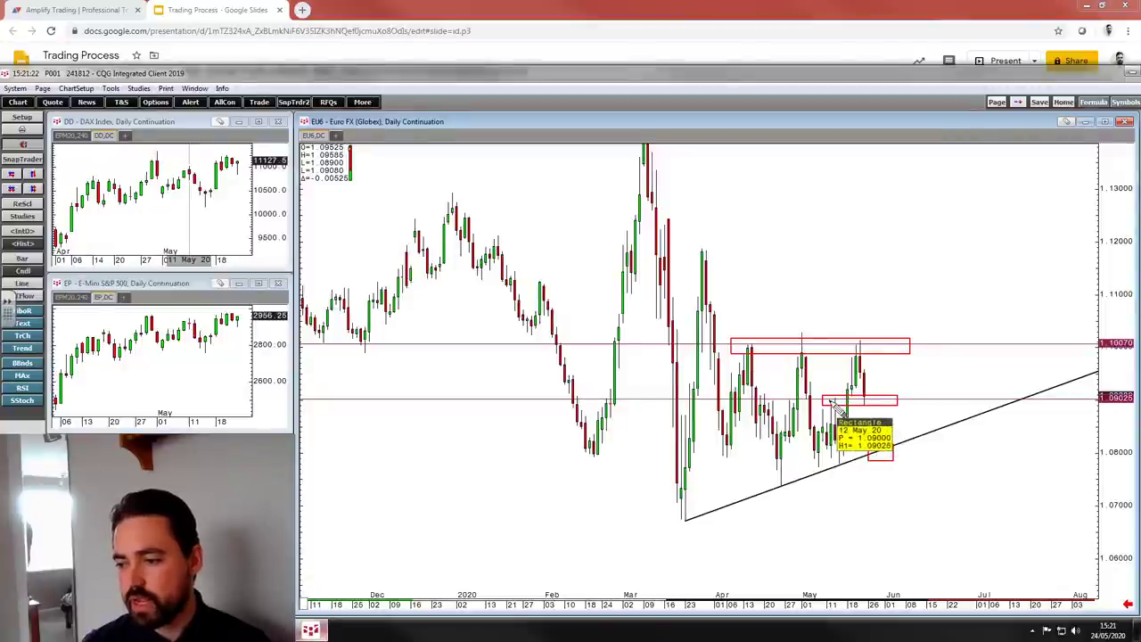
Step: Add two arrows from the 1.09025 rectangle, one up to the upper rectangle and one down to the trend-line rectangle
right_click(889, 264)
mouse_move(878, 262)
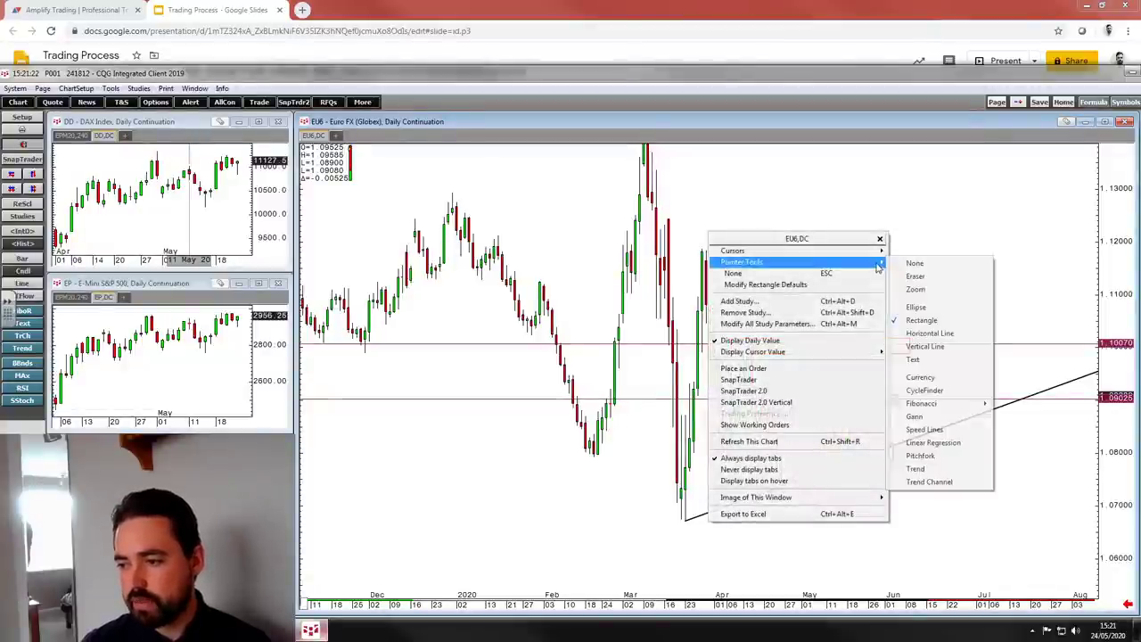
click(913, 360)
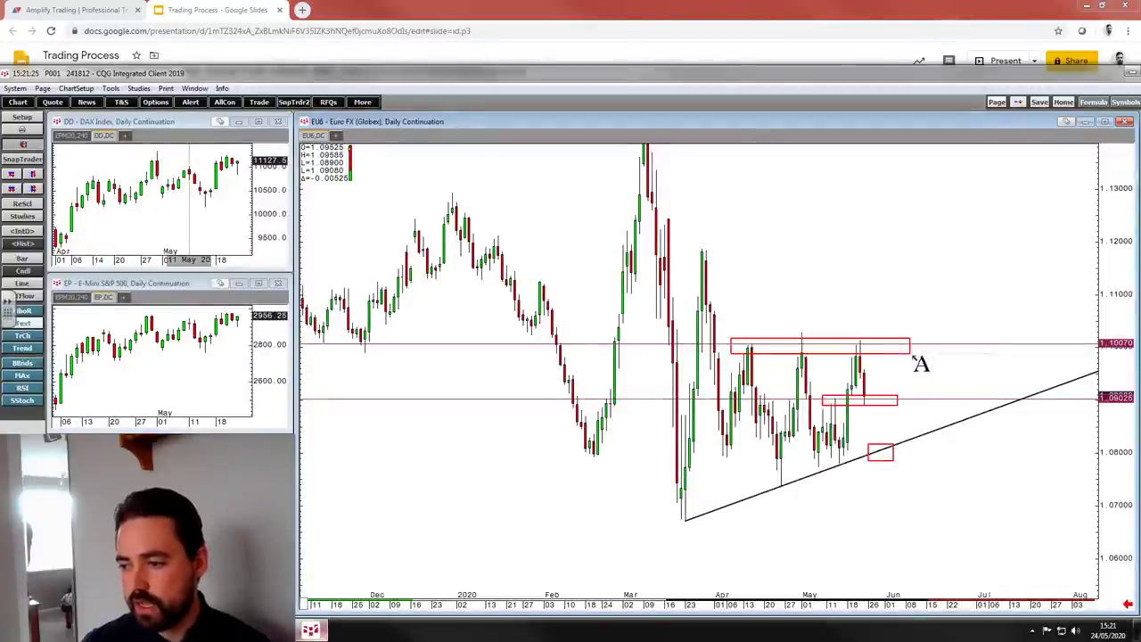
click(904, 377)
key(Escape)
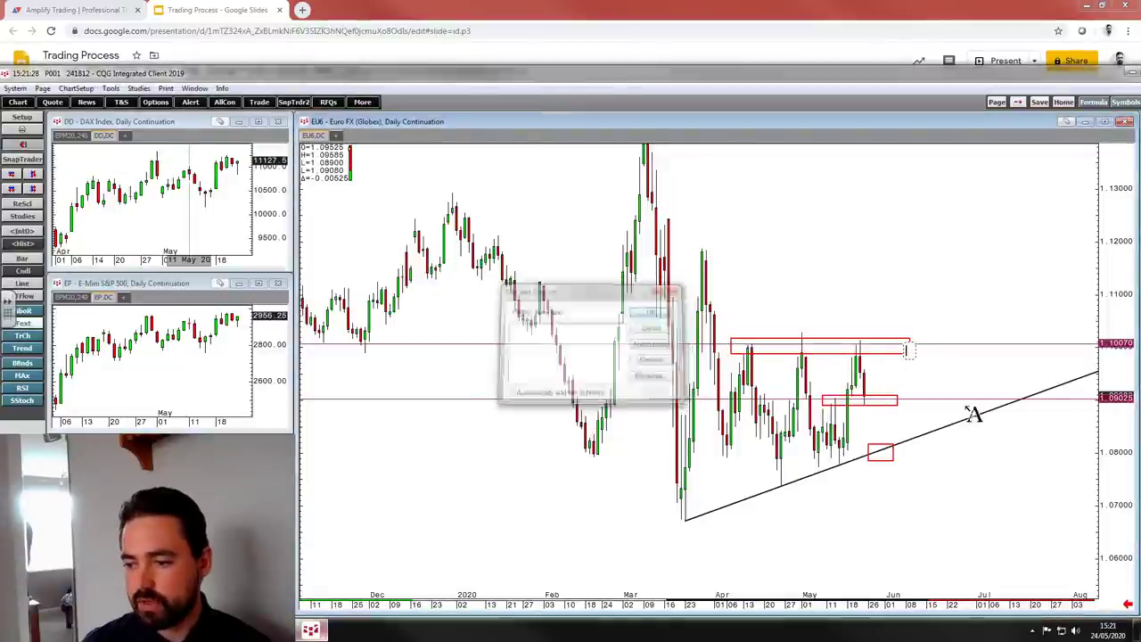
click(892, 400)
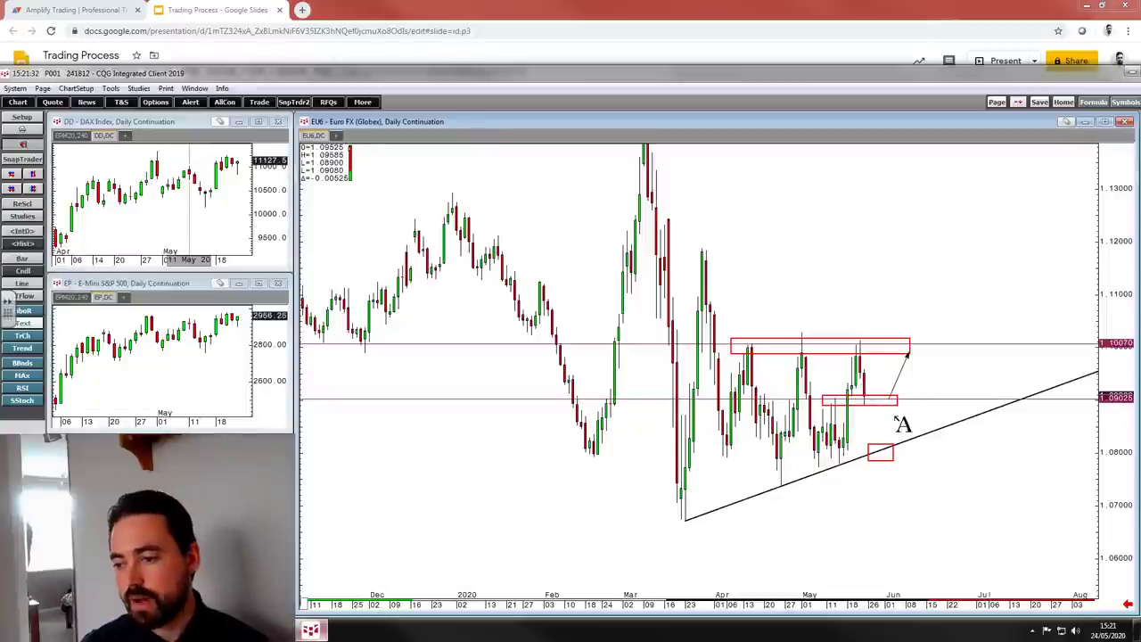
drag(896, 440, 888, 402)
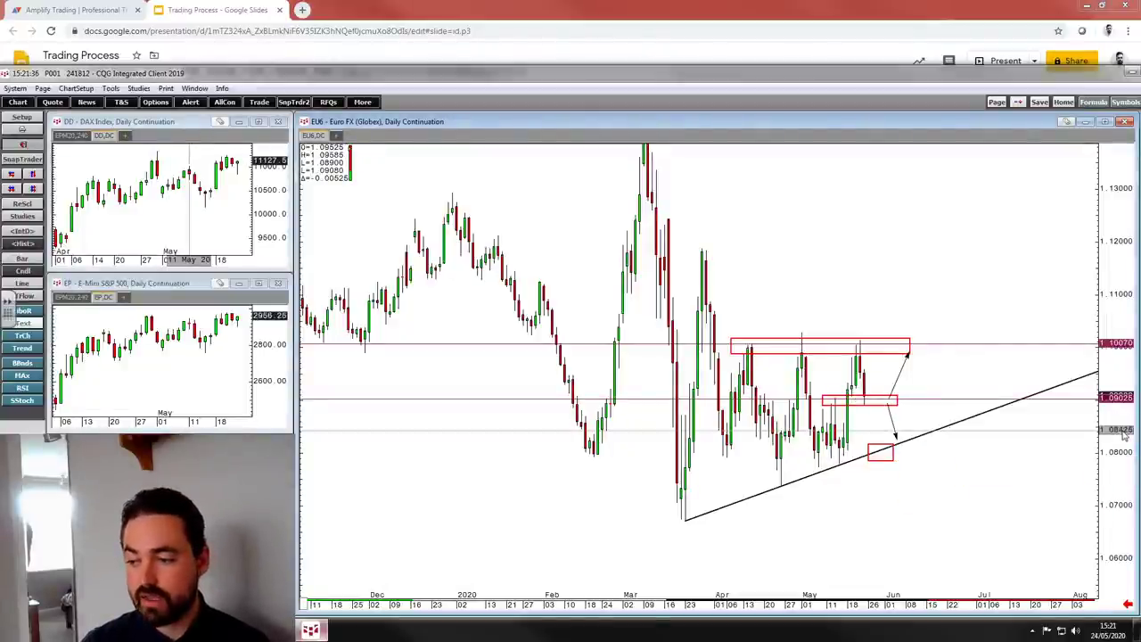
Step: Add horizontal support levels at 1.08550, 1.07765, 1.07415 and 1.06695 on the Euro FX chart
click(1126, 424)
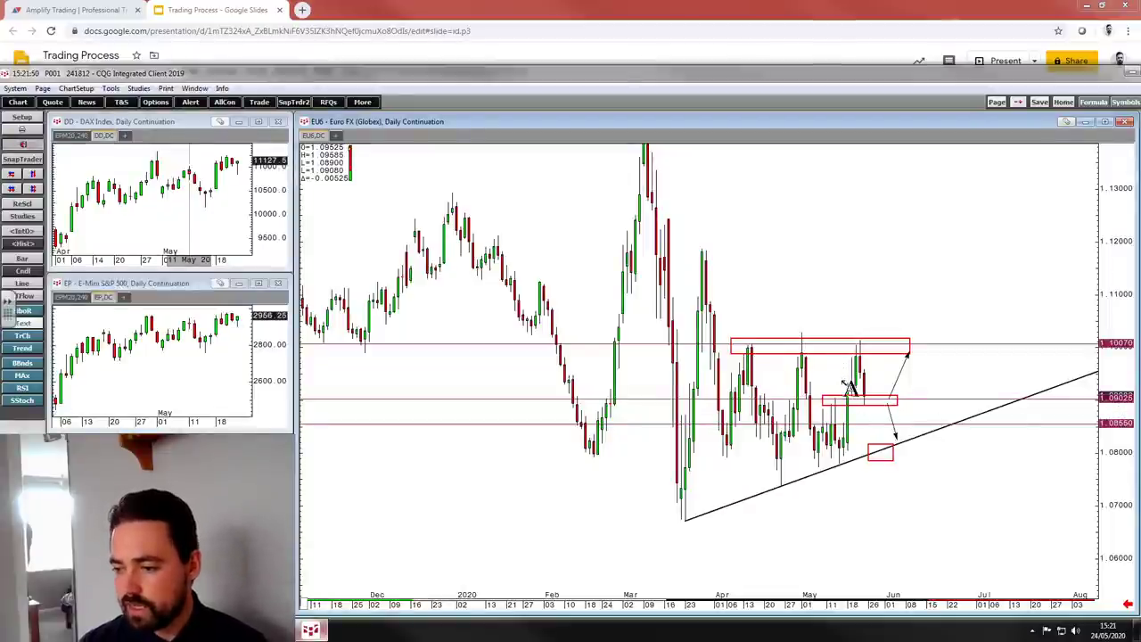
click(888, 450)
drag(1123, 484, 1122, 464)
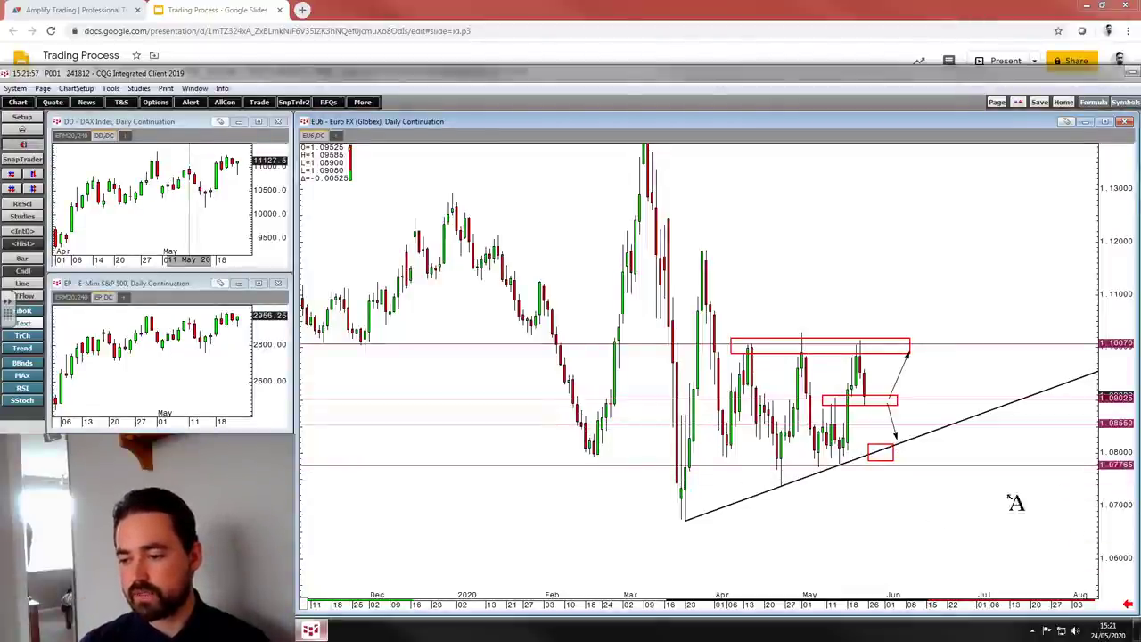
mouse_move(1121, 510)
mouse_down()
mouse_move(1118, 483)
mouse_move(1113, 522)
mouse_up()
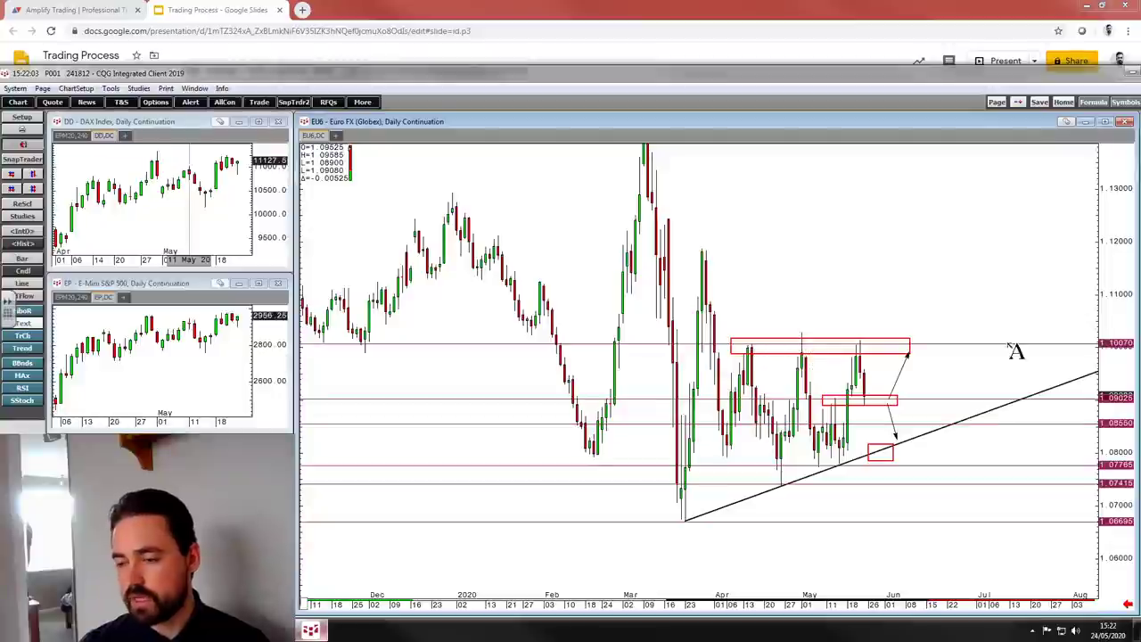
Step: Add horizontal resistance levels at 1.10690, 1.10970 and 1.11905 above the upper rectangle
drag(1123, 327, 1125, 311)
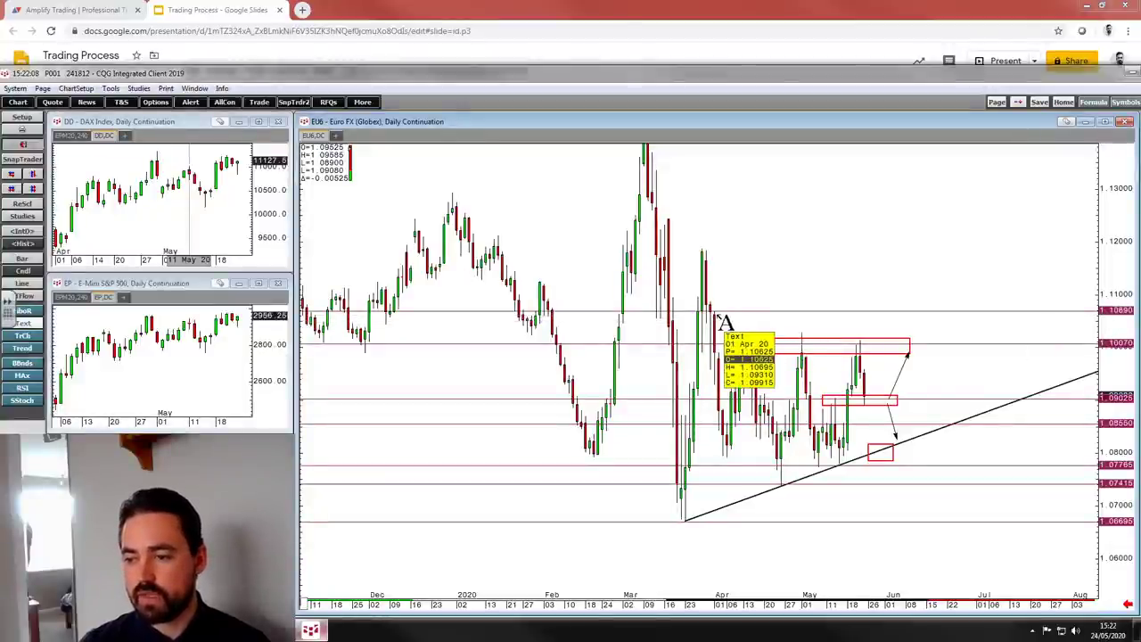
drag(1116, 294, 1112, 255)
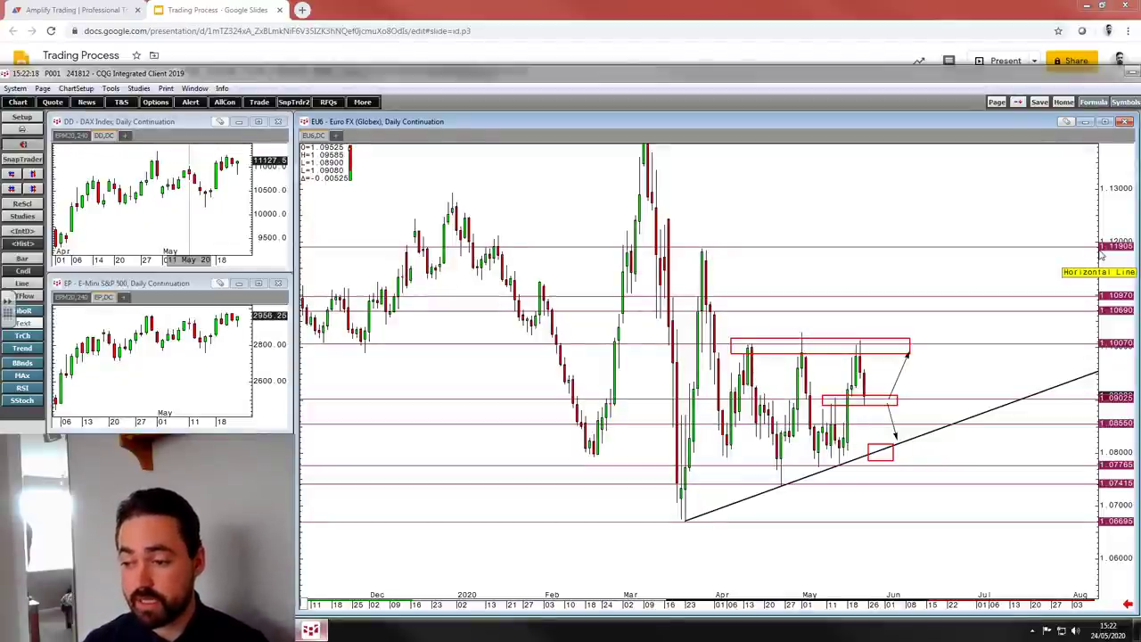
drag(1102, 255, 1101, 256)
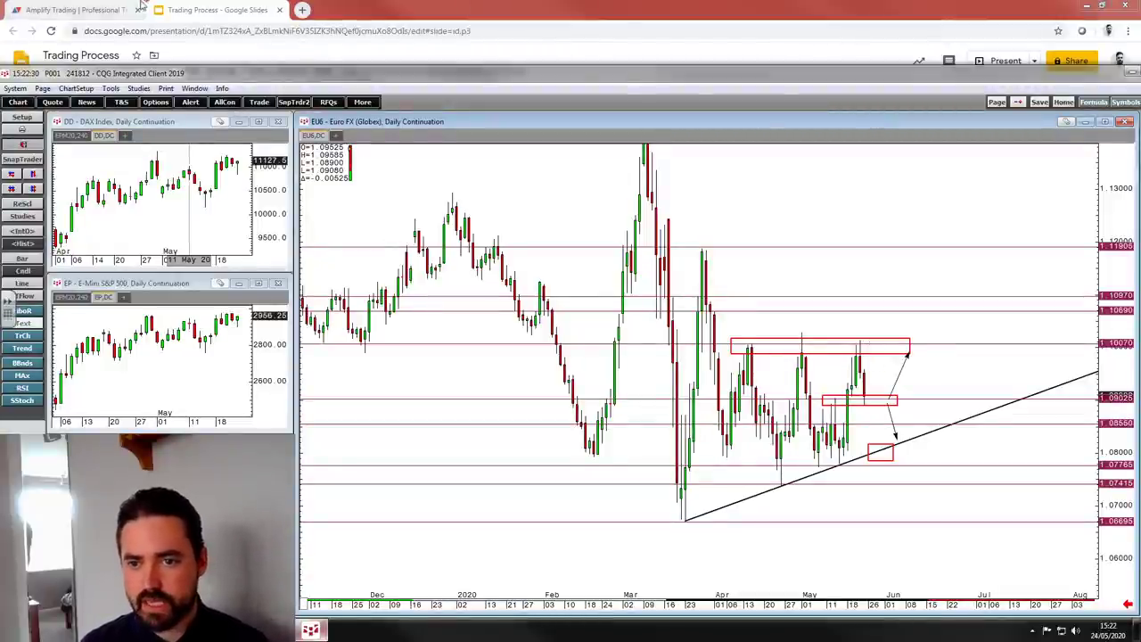
Step: Switch to Google Slides to review the Trading the Amplify Process diagram and return to the CQG chart
click(219, 7)
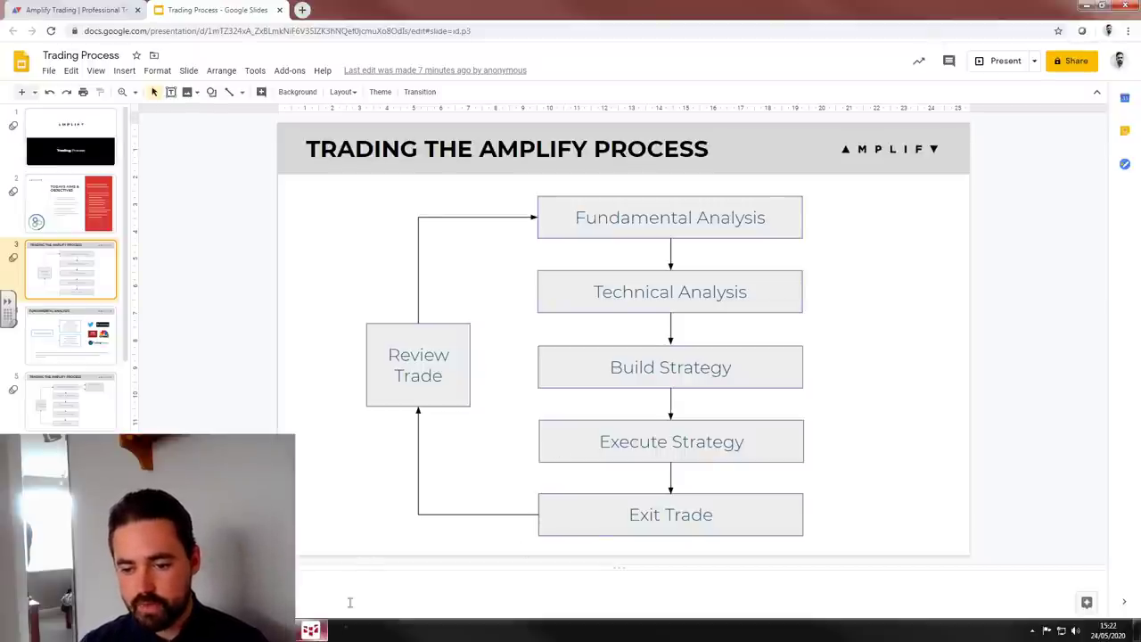
click(310, 630)
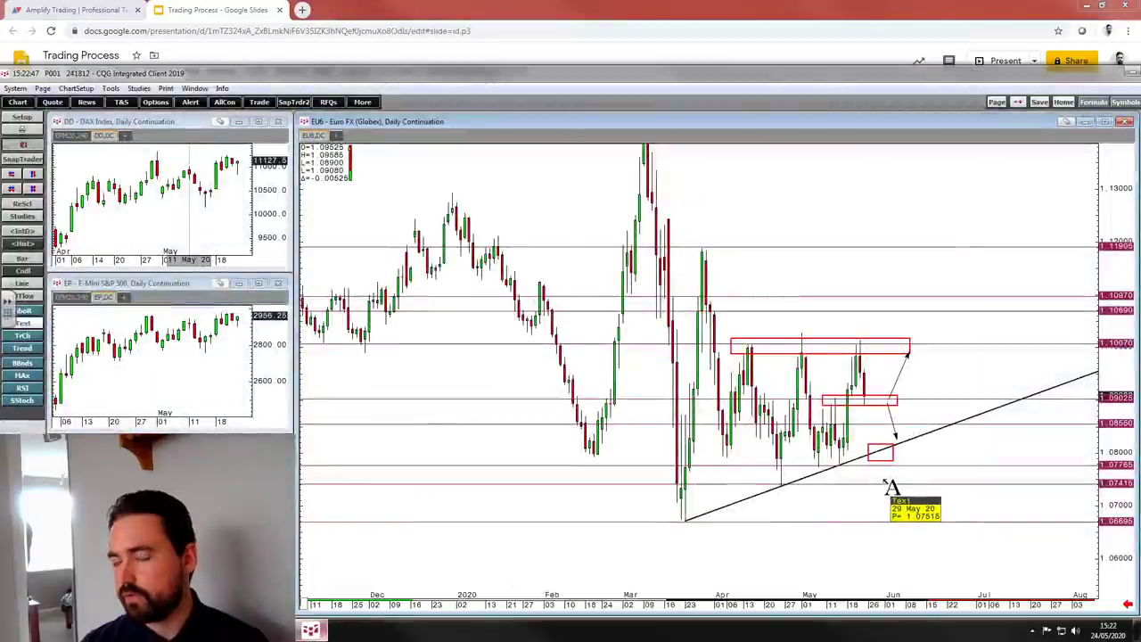
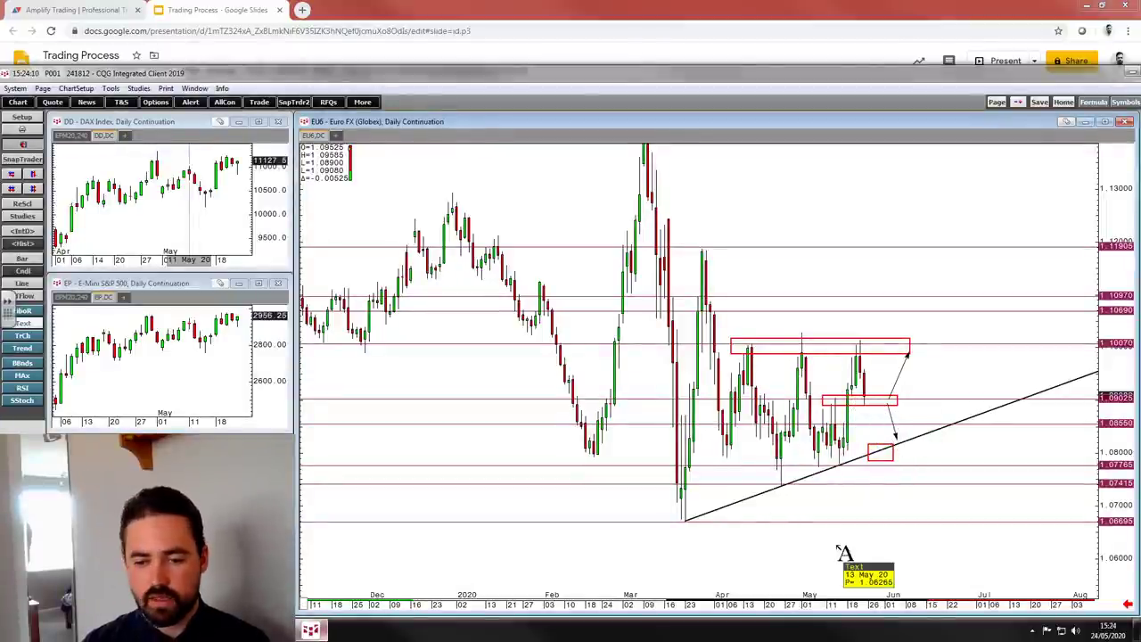
Step: Add a horizontal support level at 1.06085 from the April 2017 low in the Euro FX price history
drag(662, 599, 823, 597)
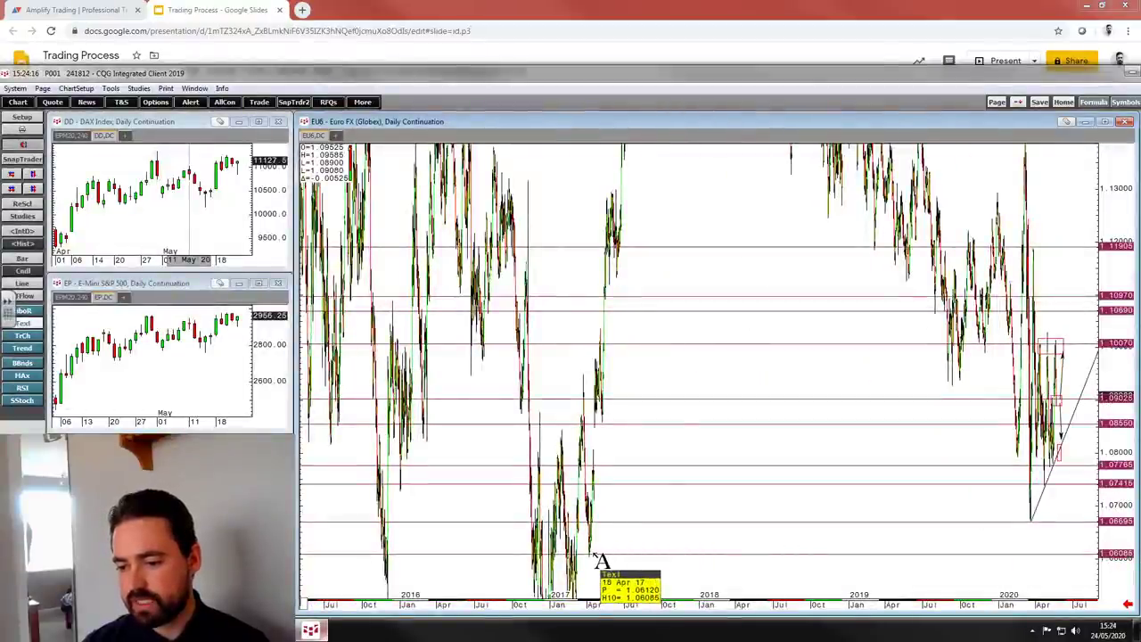
drag(838, 604, 785, 606)
drag(875, 491, 946, 487)
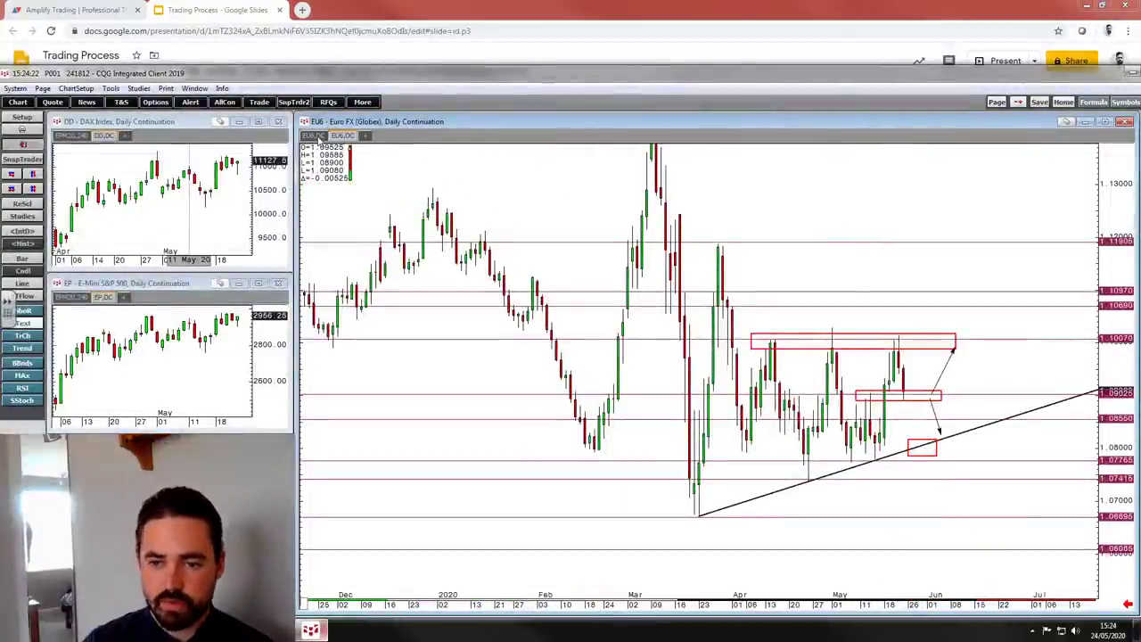
Step: Load the E-Mini S&P 500 daily chart with symbol EP in the new chart tab and add a Moving Average study
text(ep)
key(Return)
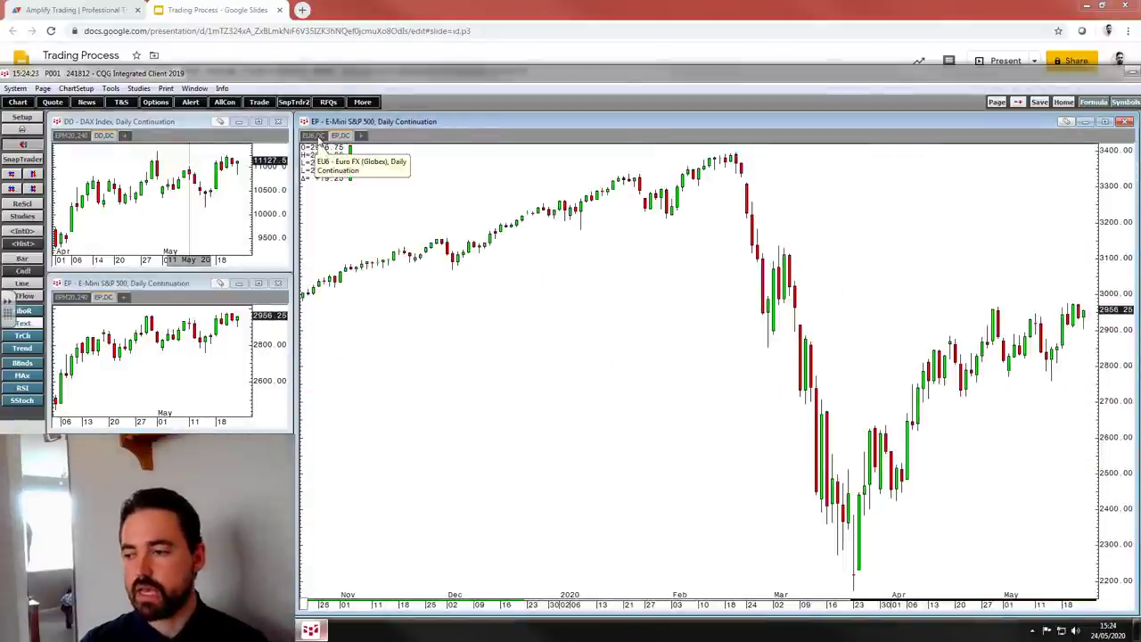
right_click(1018, 185)
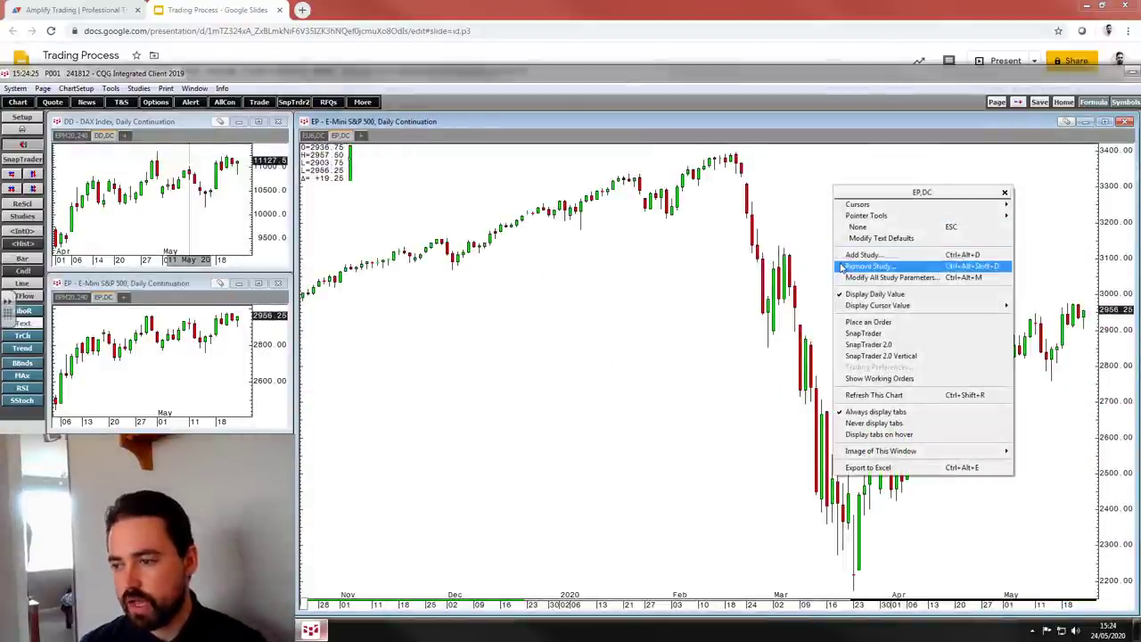
click(851, 255)
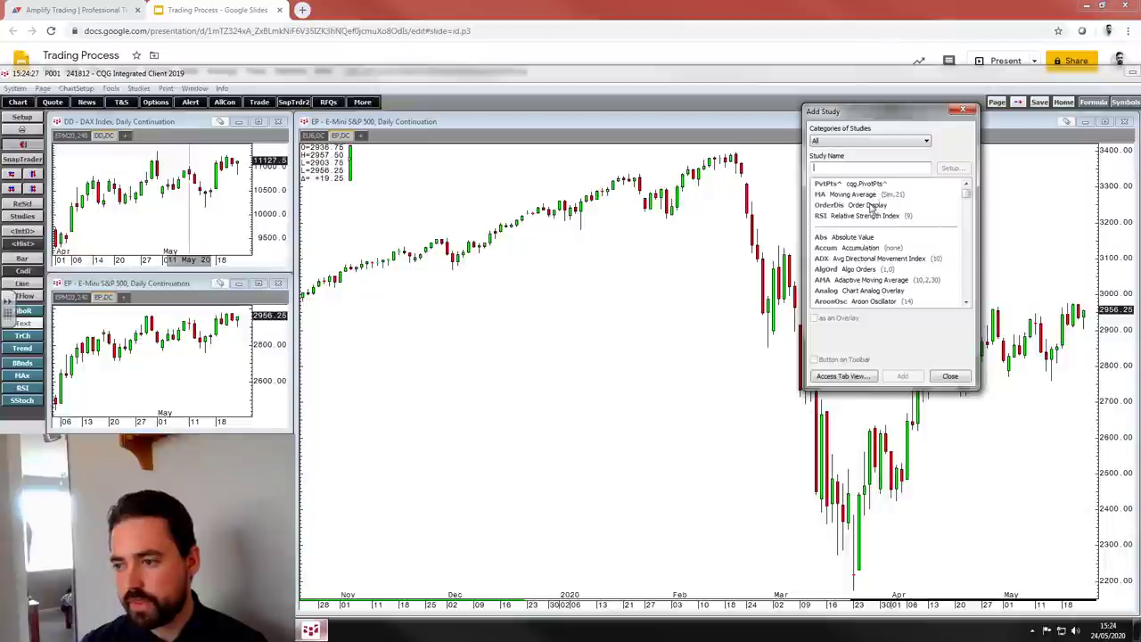
double_click(874, 195)
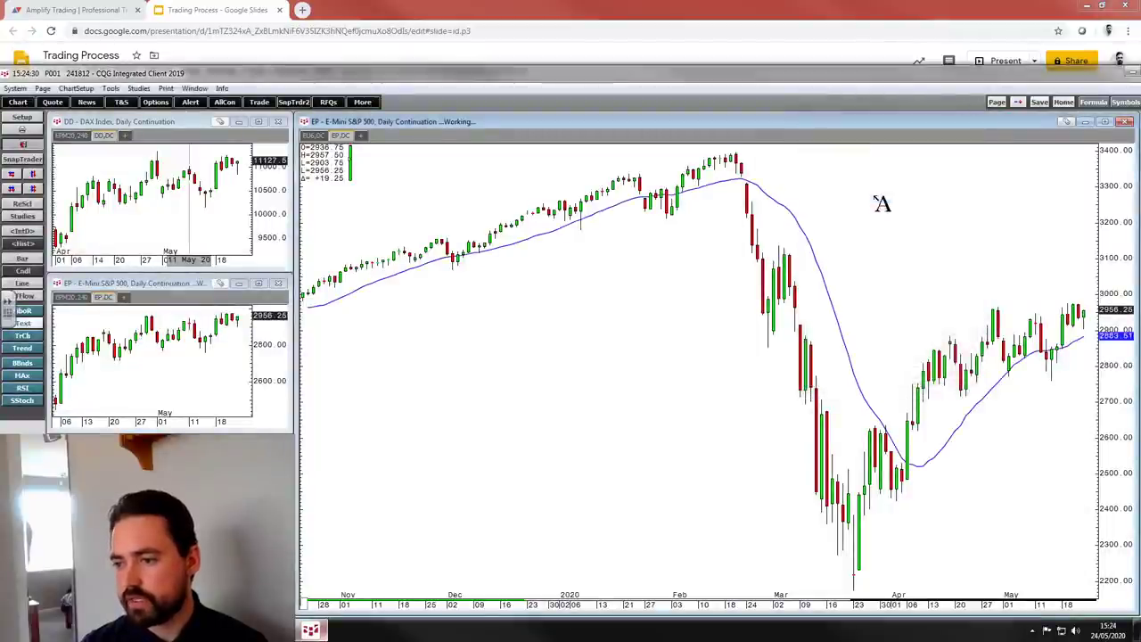
Step: Set the period of the E-Mini S&P 500 chart's simple moving average to 200
right_click(831, 288)
click(735, 281)
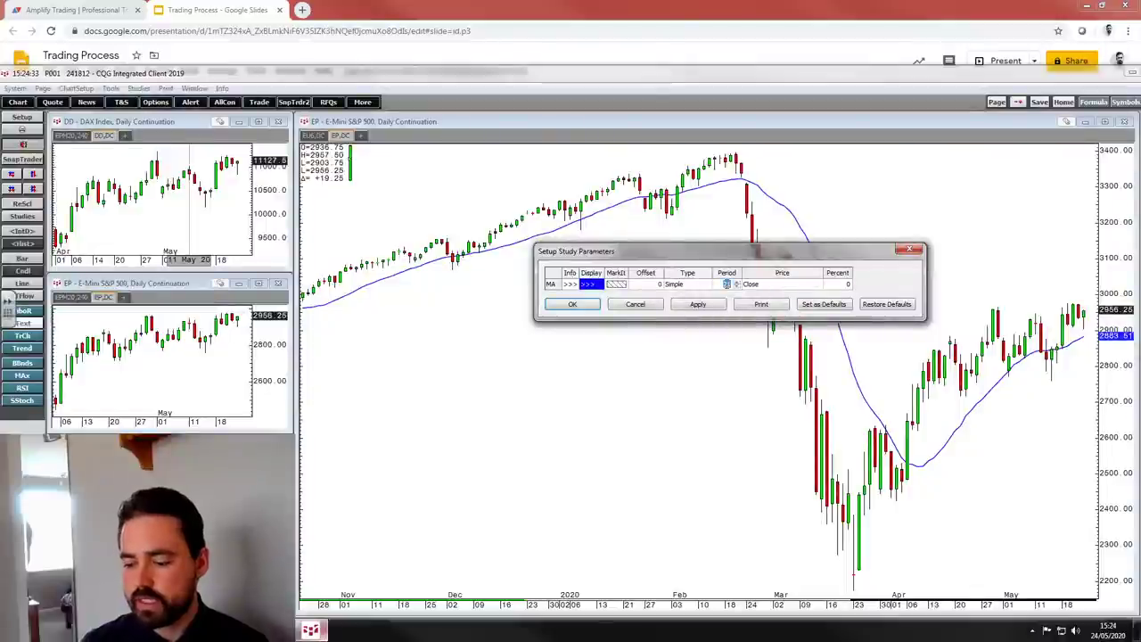
click(726, 283)
click(697, 304)
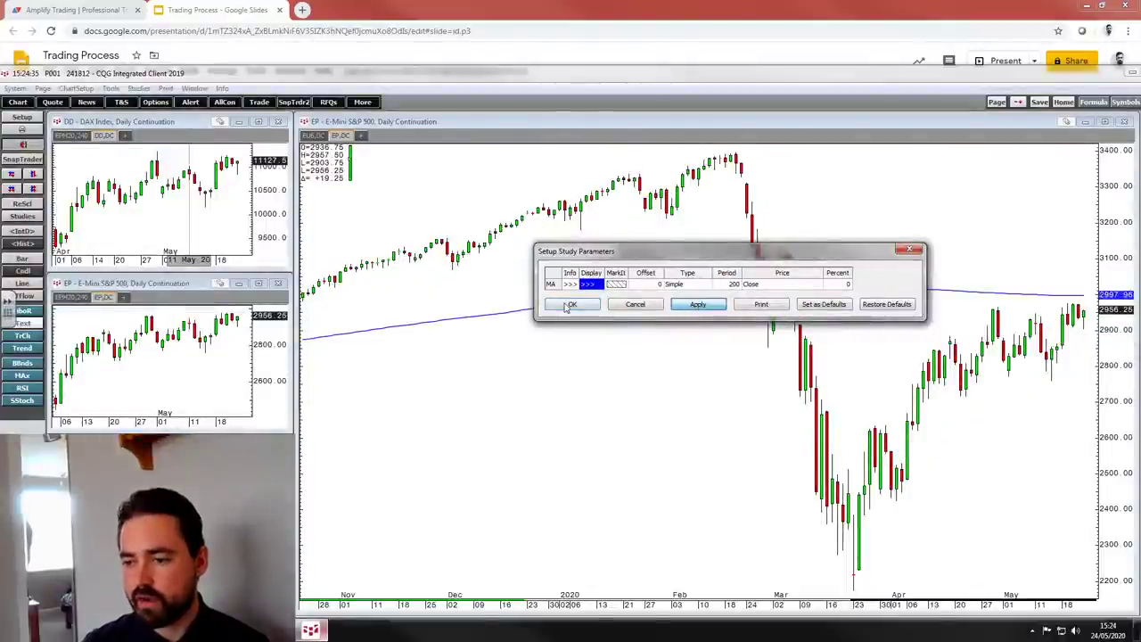
Step: Accept the 200-period average settings and add a Moving Average study to the Euro FX daily chart
click(573, 303)
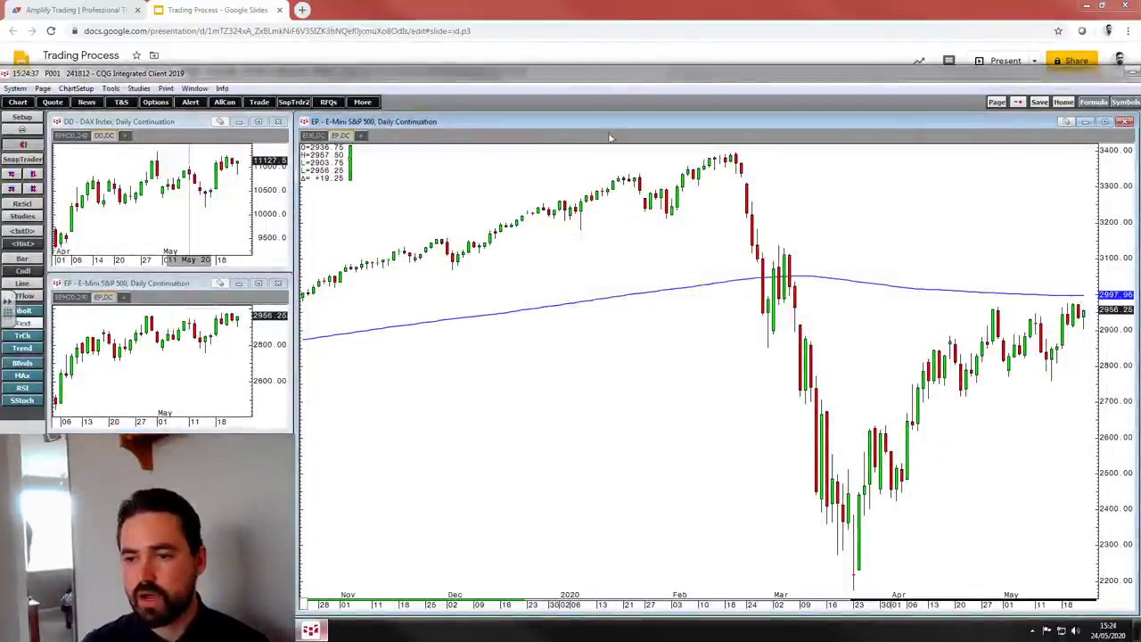
click(319, 136)
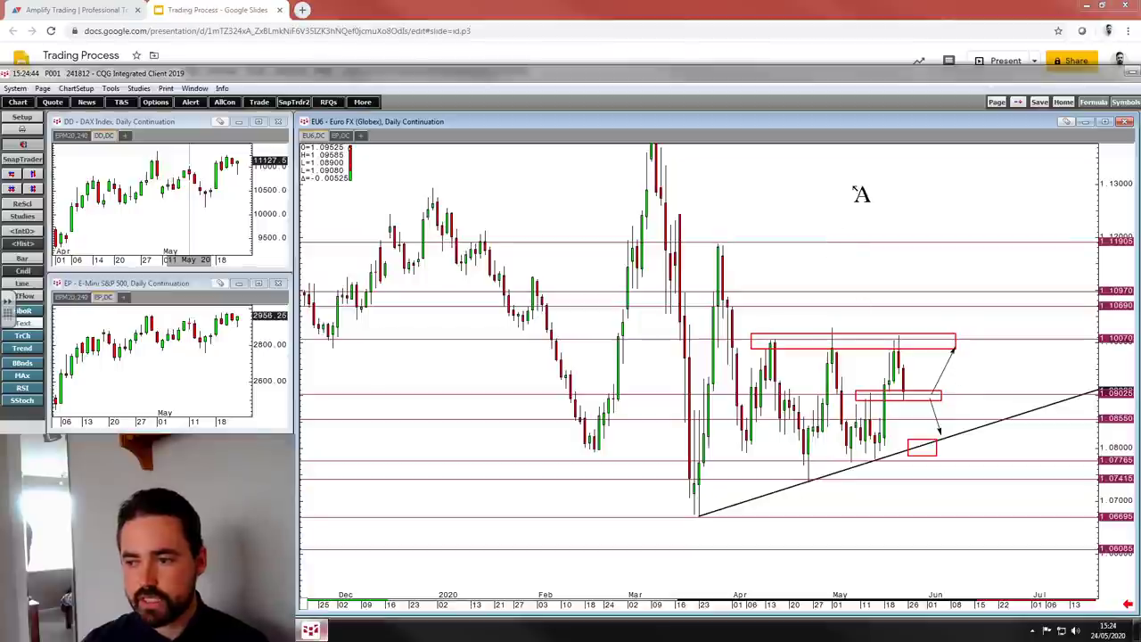
drag(1130, 214, 1120, 224)
right_click(759, 171)
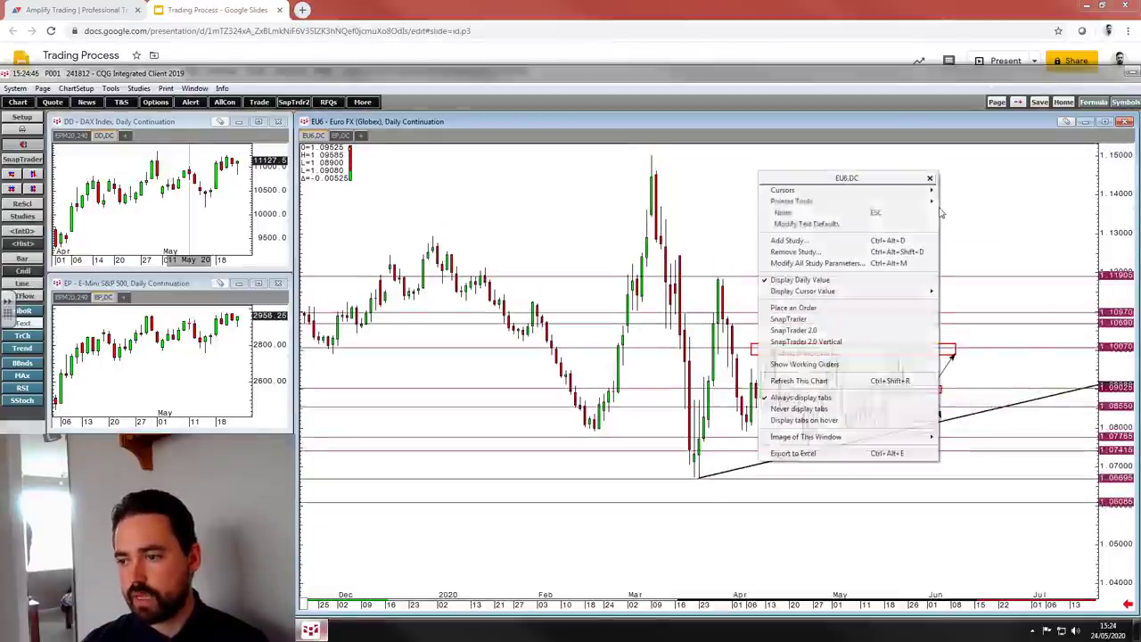
click(824, 243)
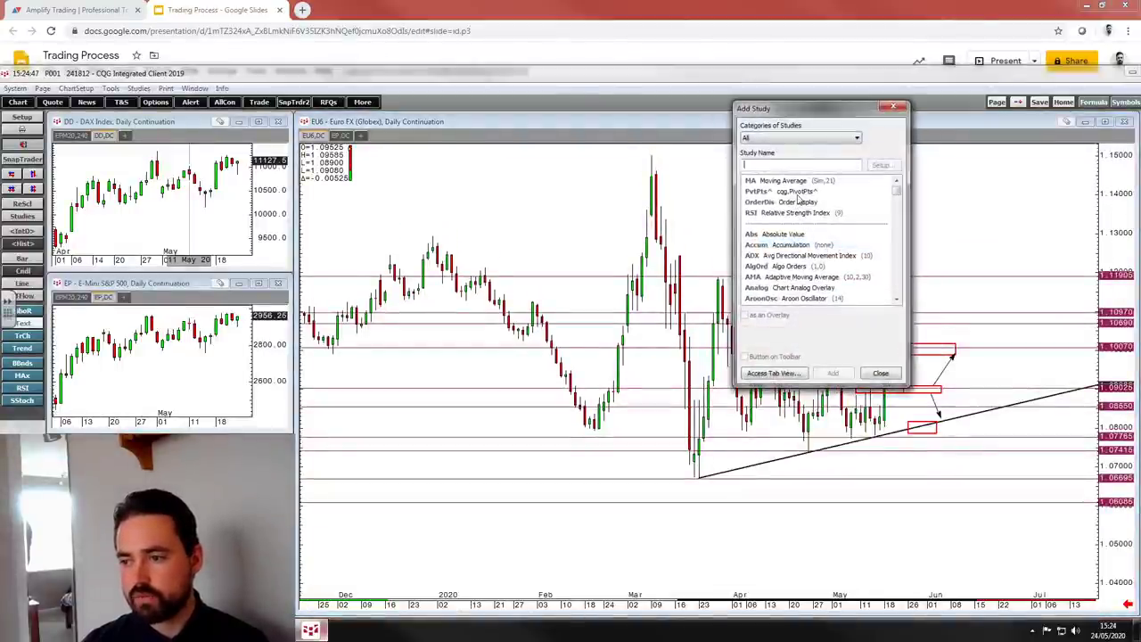
click(796, 182)
click(845, 376)
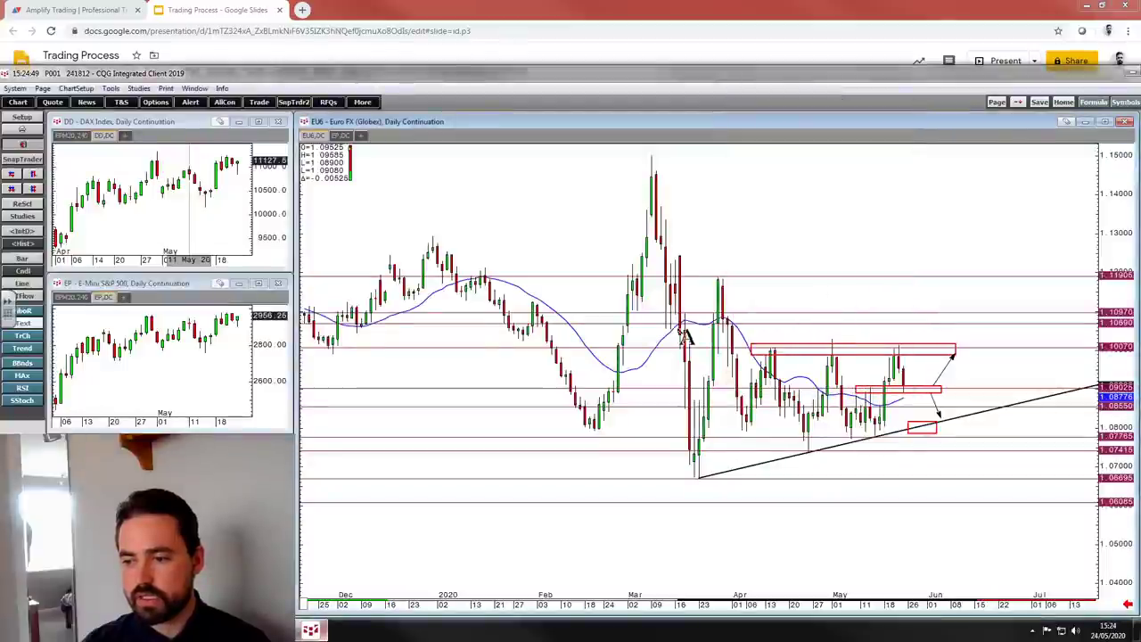
Step: Set the period of the Euro FX chart's simple moving average to 100
right_click(655, 361)
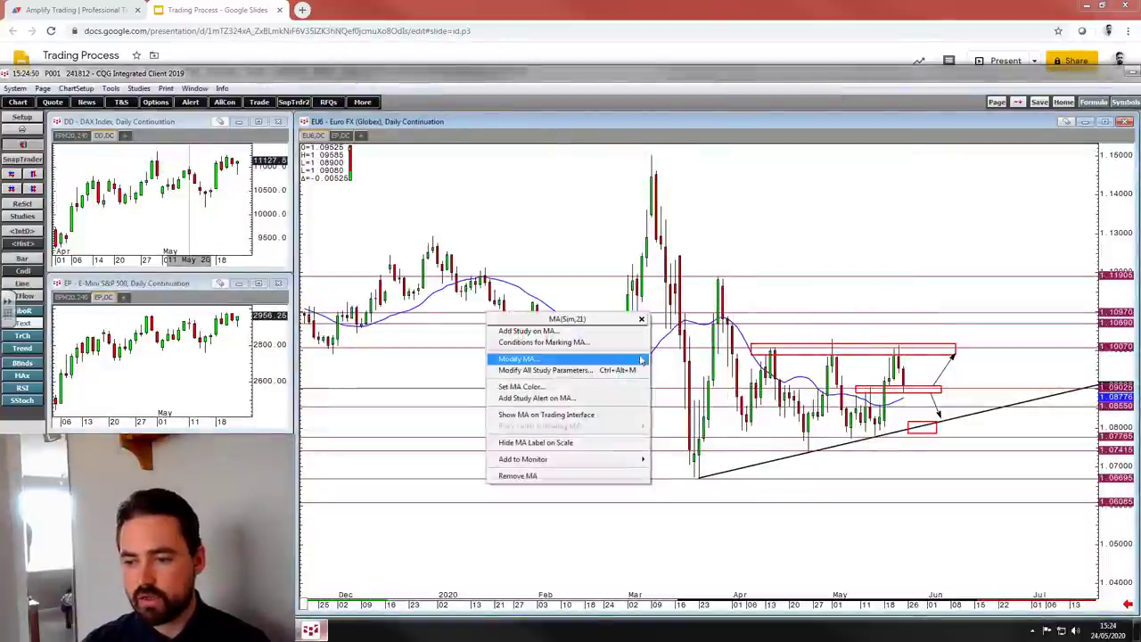
click(555, 364)
double_click(559, 358)
text(100)
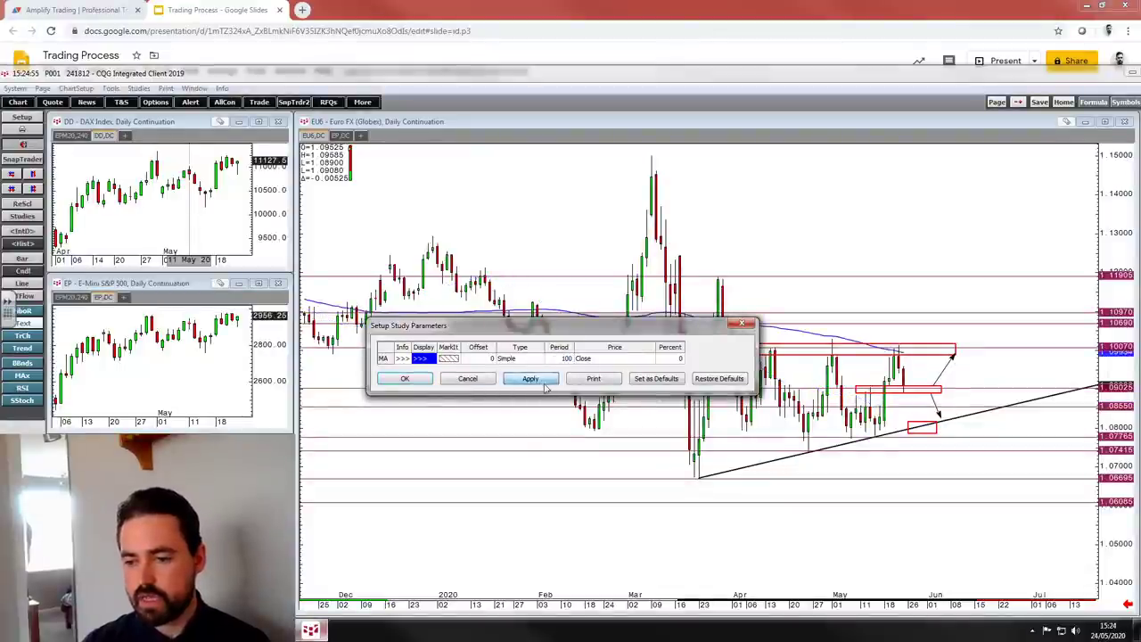
click(405, 378)
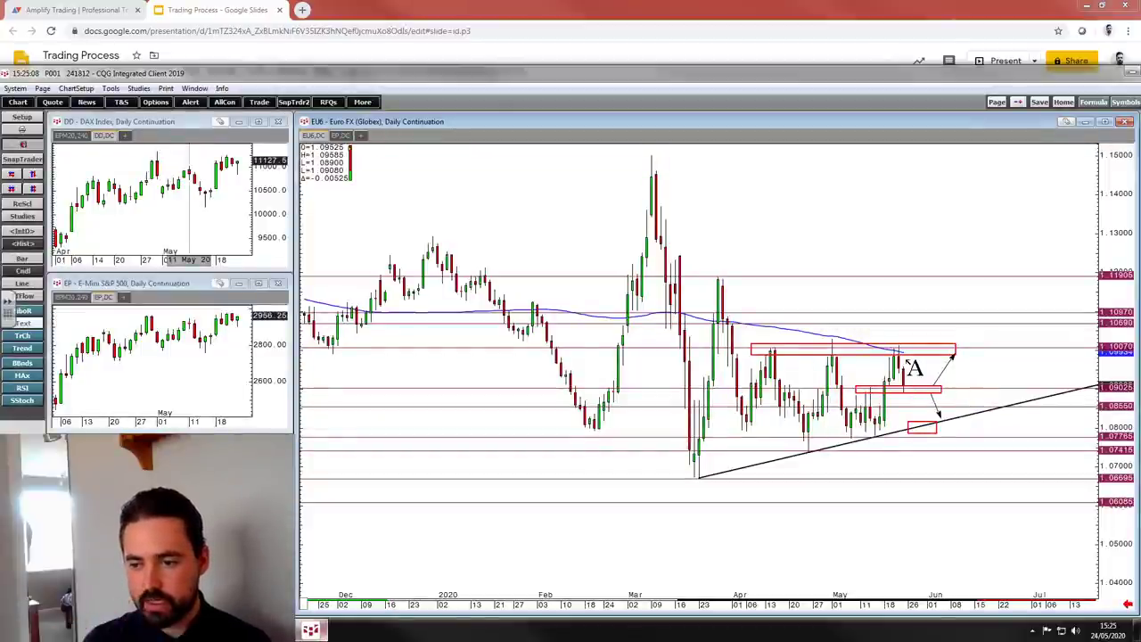
Step: Replace the E-Mini S&P 500 chart tab with a new one showing the British Pound, symbol BP6
right_click(341, 137)
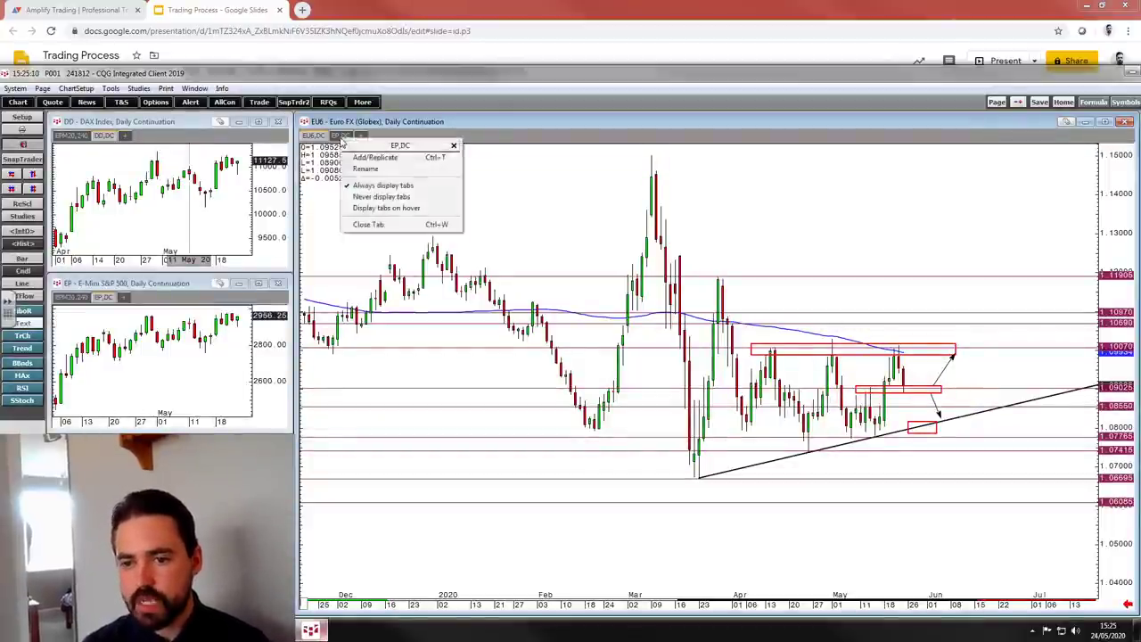
click(368, 224)
click(336, 136)
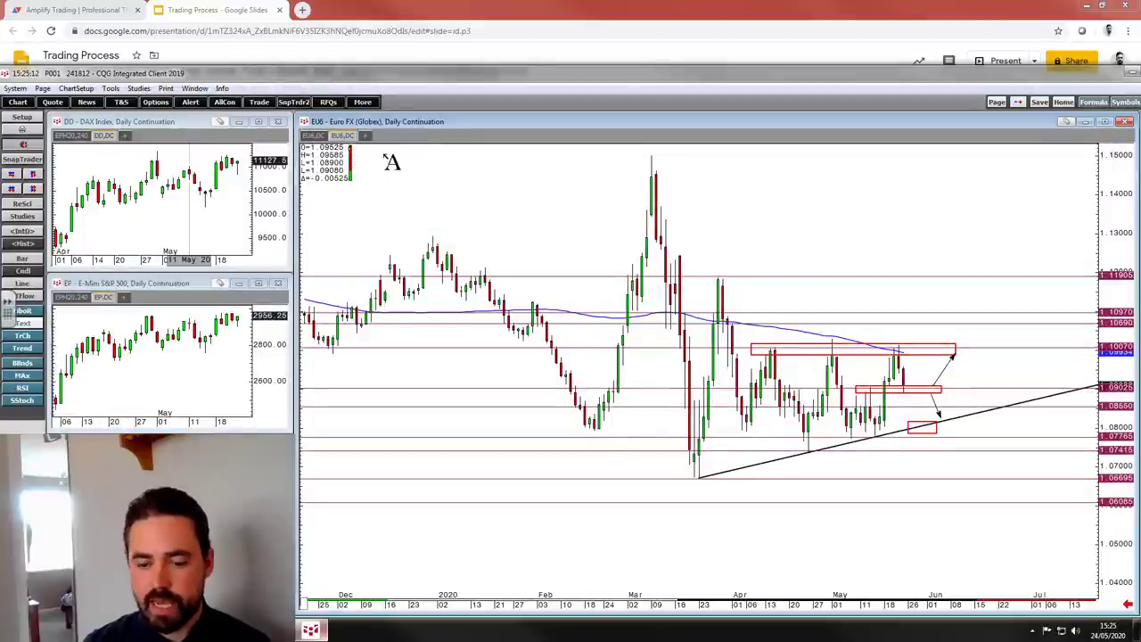
text(BP6)
key(Return)
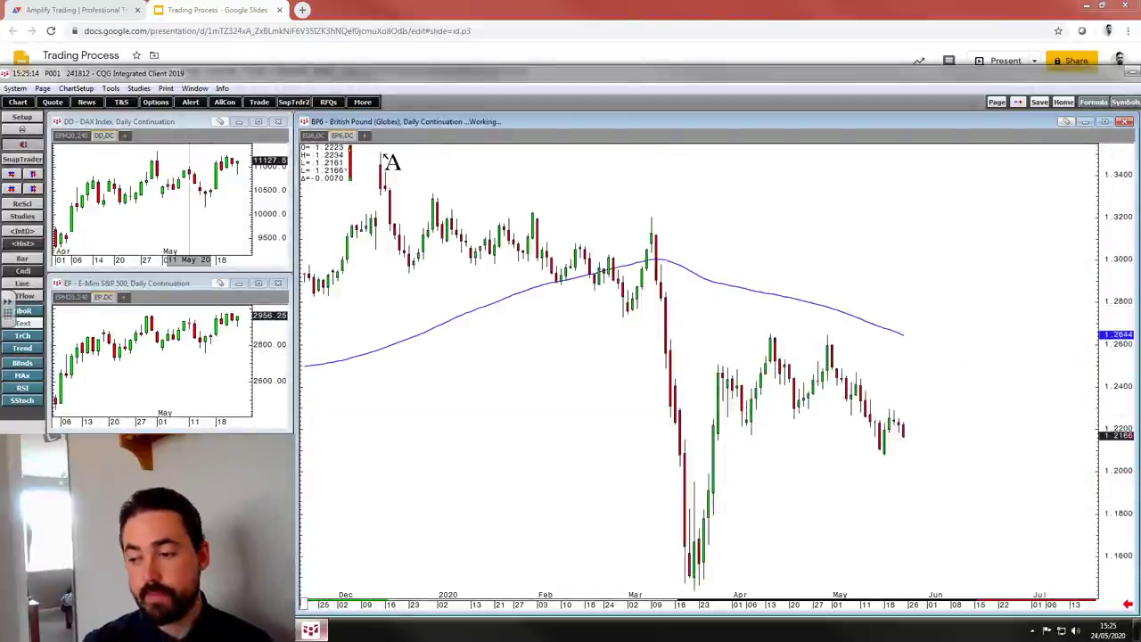
Step: Add horizontal levels at 1.2265 and 1.2175 to the British Pound daily chart
drag(861, 469, 1048, 468)
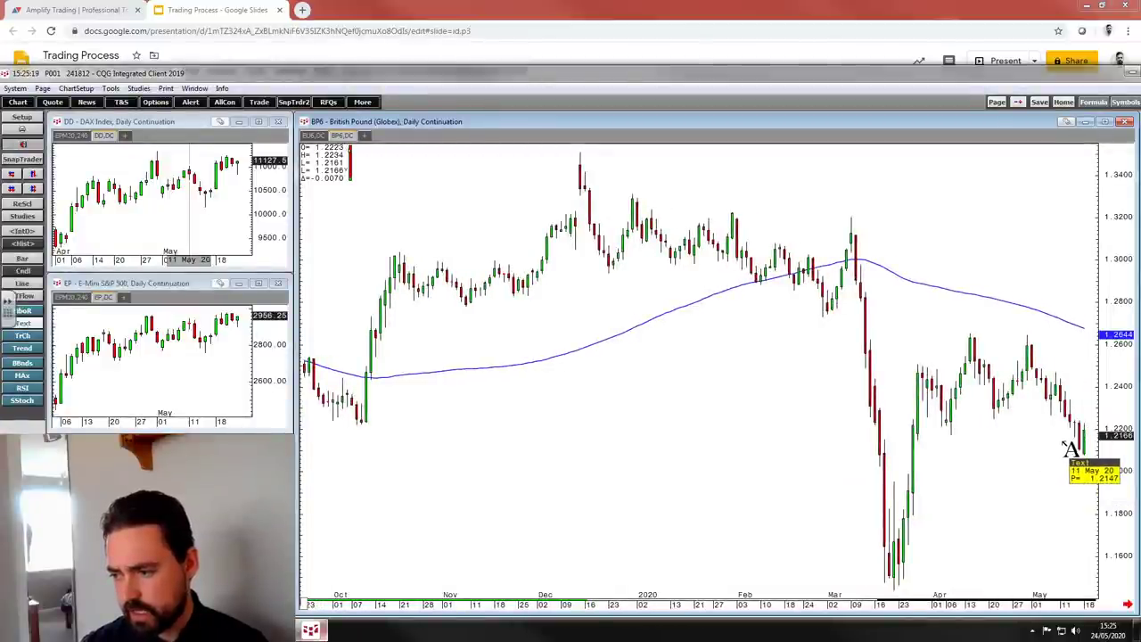
drag(1060, 440, 1066, 437)
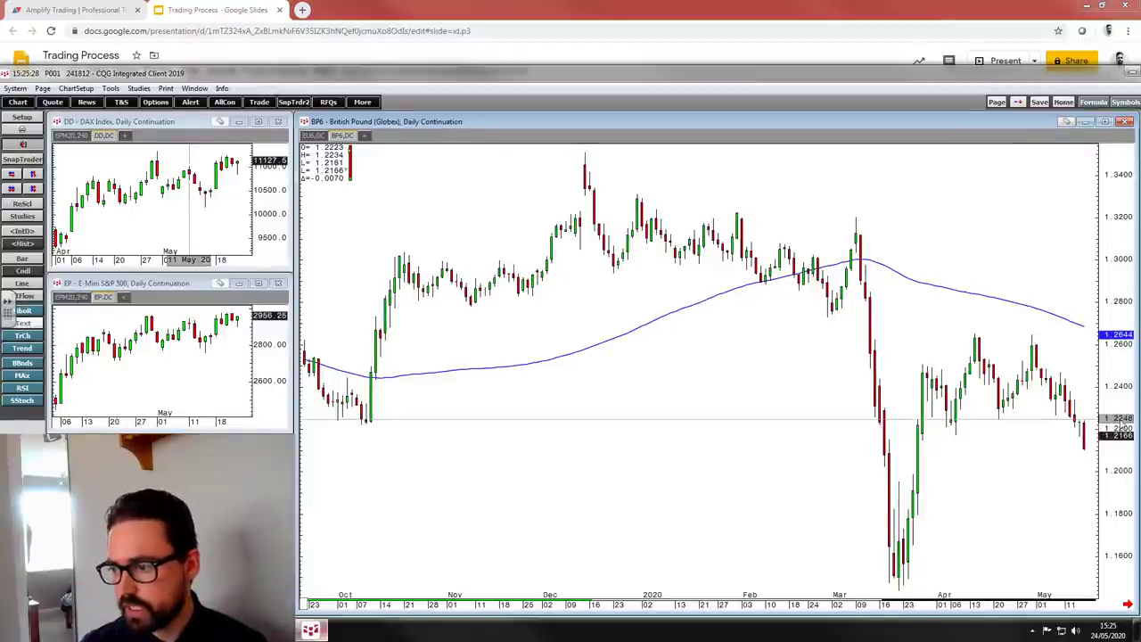
click(1115, 416)
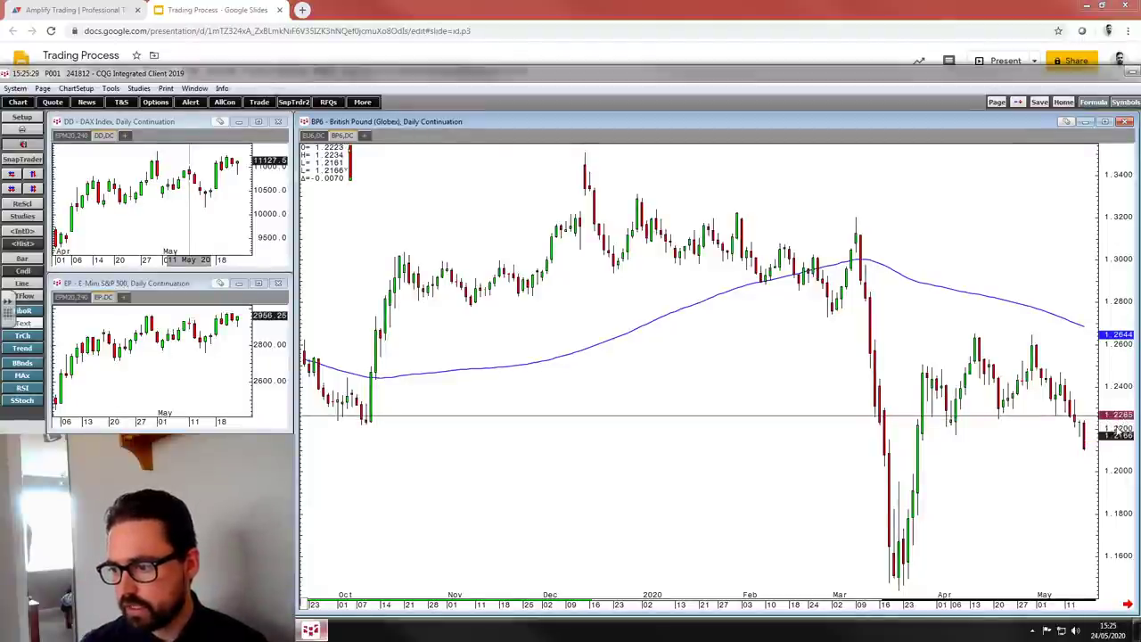
click(1116, 436)
Step: Draw a rectangle from early April to mid-May spanning the 1.2175 and 1.2265 levels on the British Pound chart
right_click(996, 233)
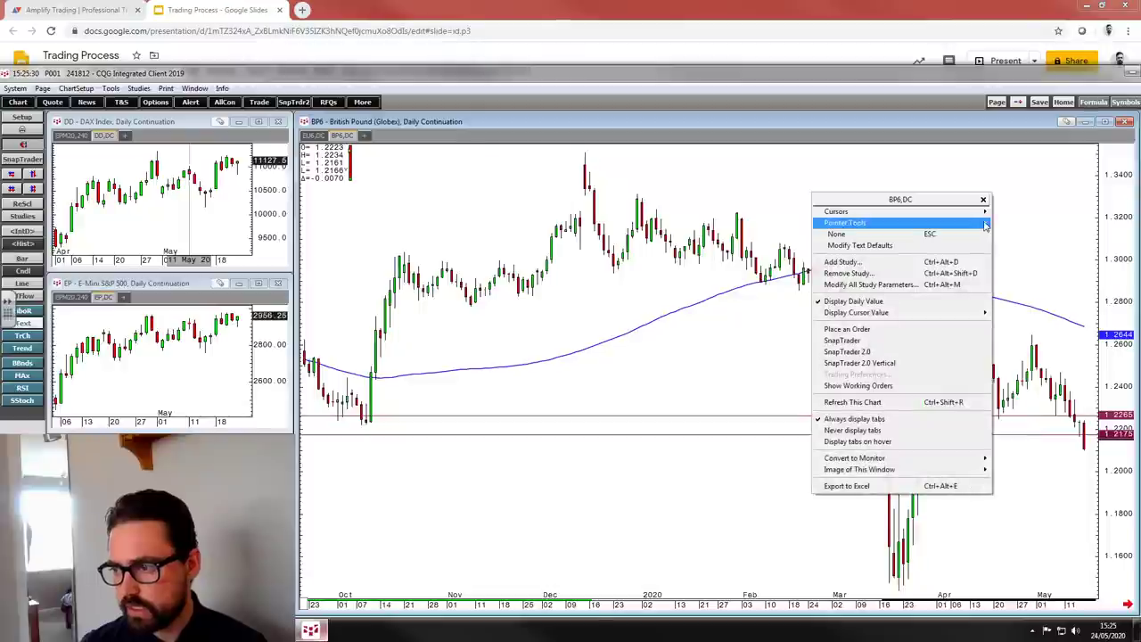
mouse_move(987, 223)
click(1025, 280)
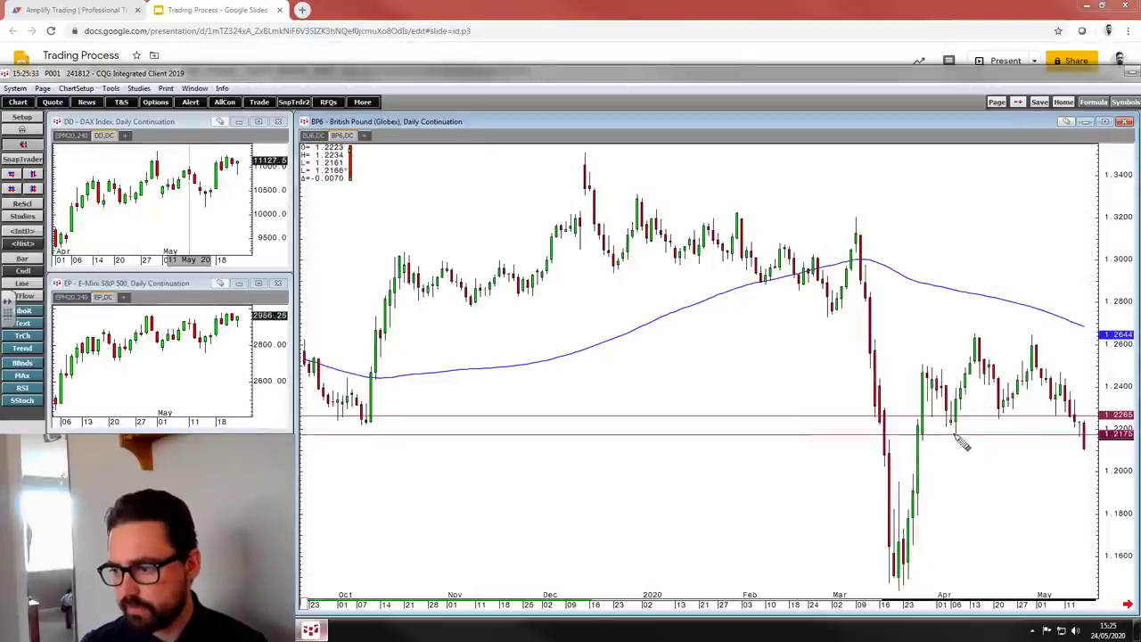
mouse_move(954, 434)
mouse_down()
mouse_move(1099, 423)
mouse_move(1092, 409)
mouse_up()
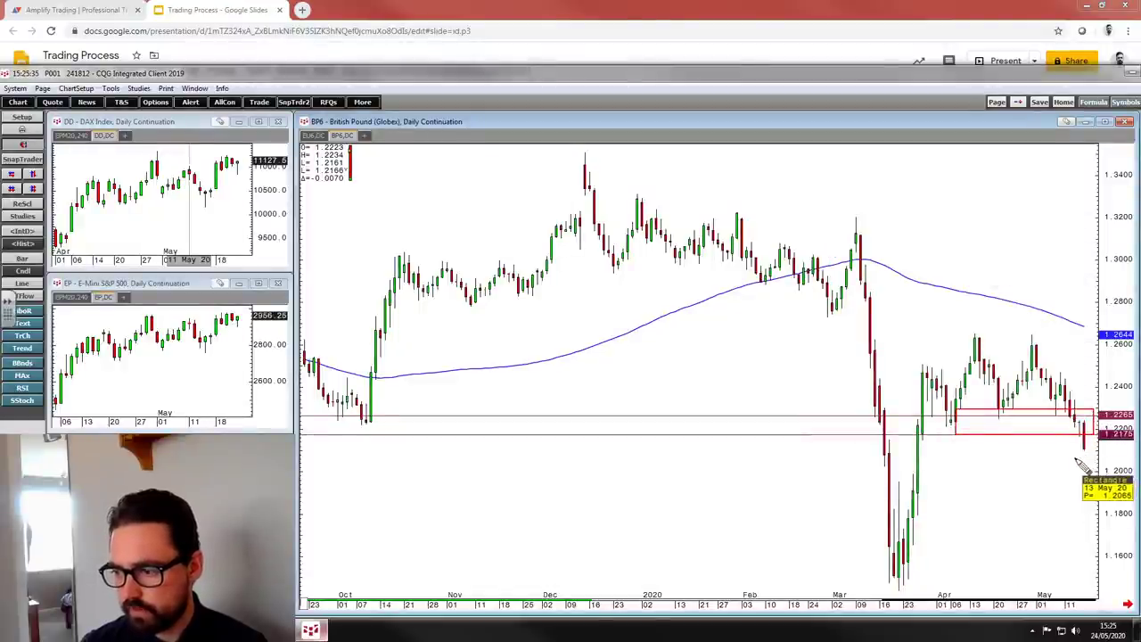
Step: Bring the latest British Pound candles into view and delete the horizontal line at 1.2175
key(Right)
key(Right)
key(Right)
key(Right)
key(Right)
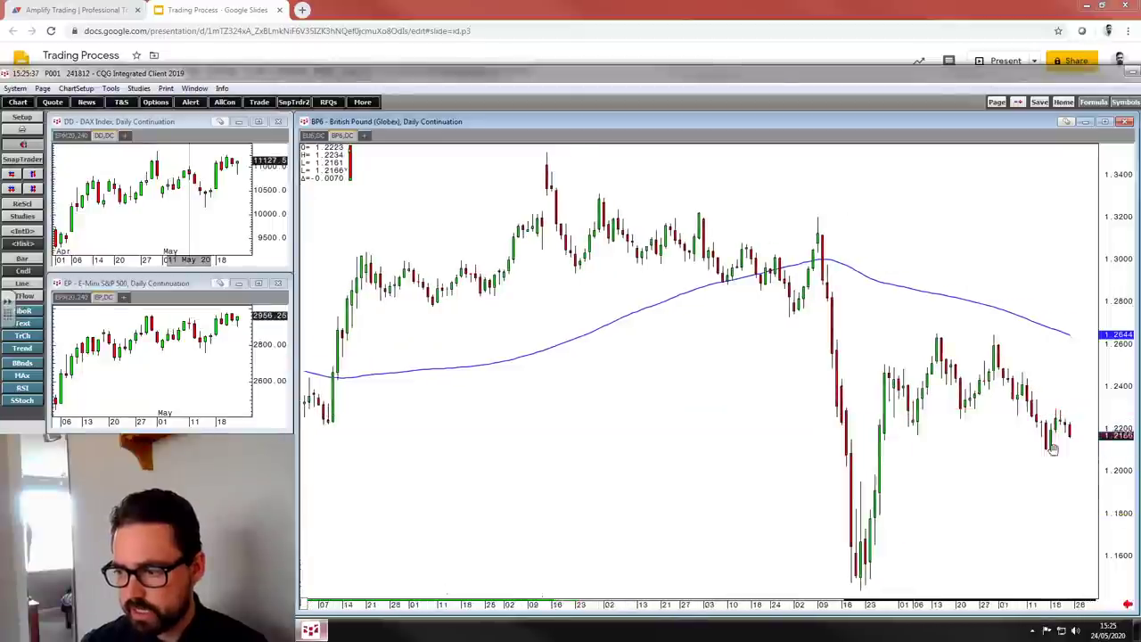
click(1109, 435)
key(Delete)
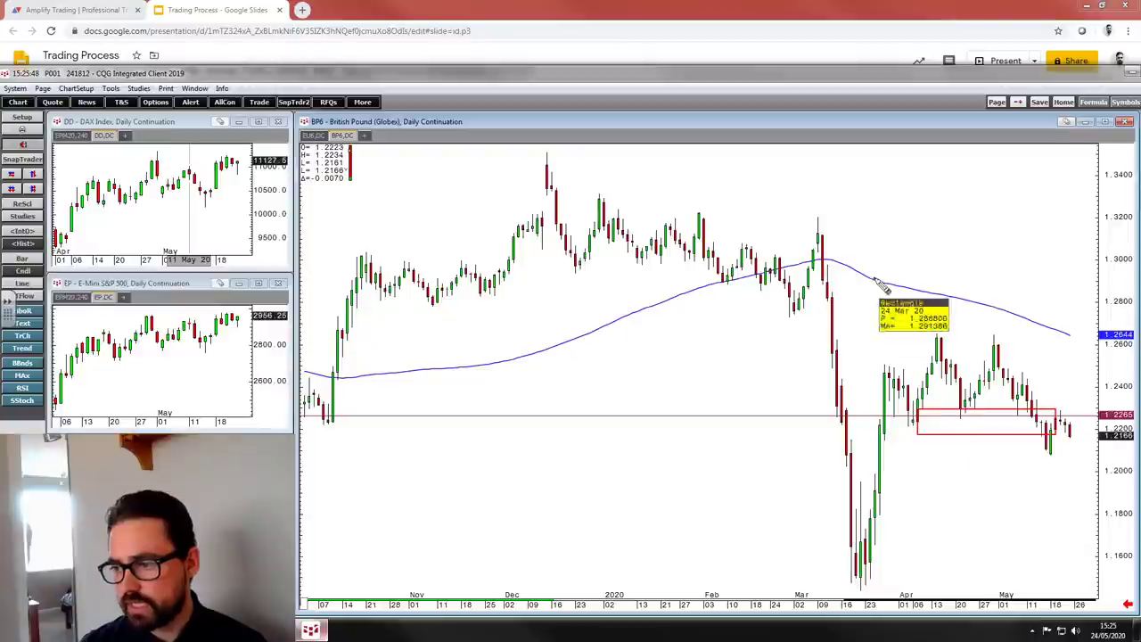
Step: Narrow the rectangle by raising its lower edge to just below the 1.2265 level
right_click(670, 278)
click(734, 326)
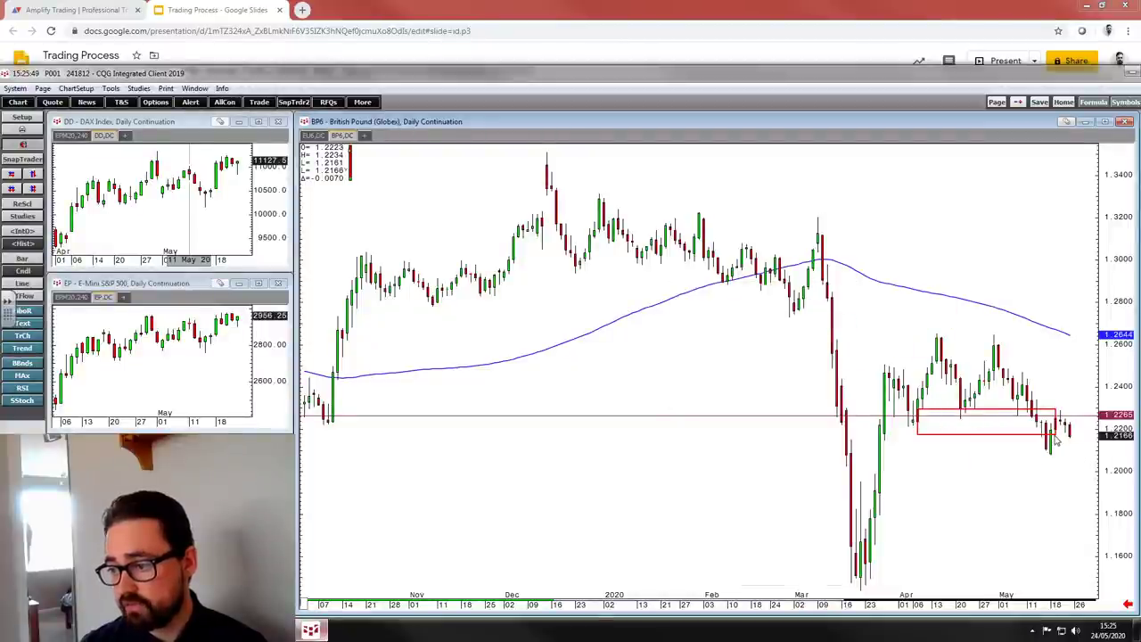
drag(921, 436, 923, 420)
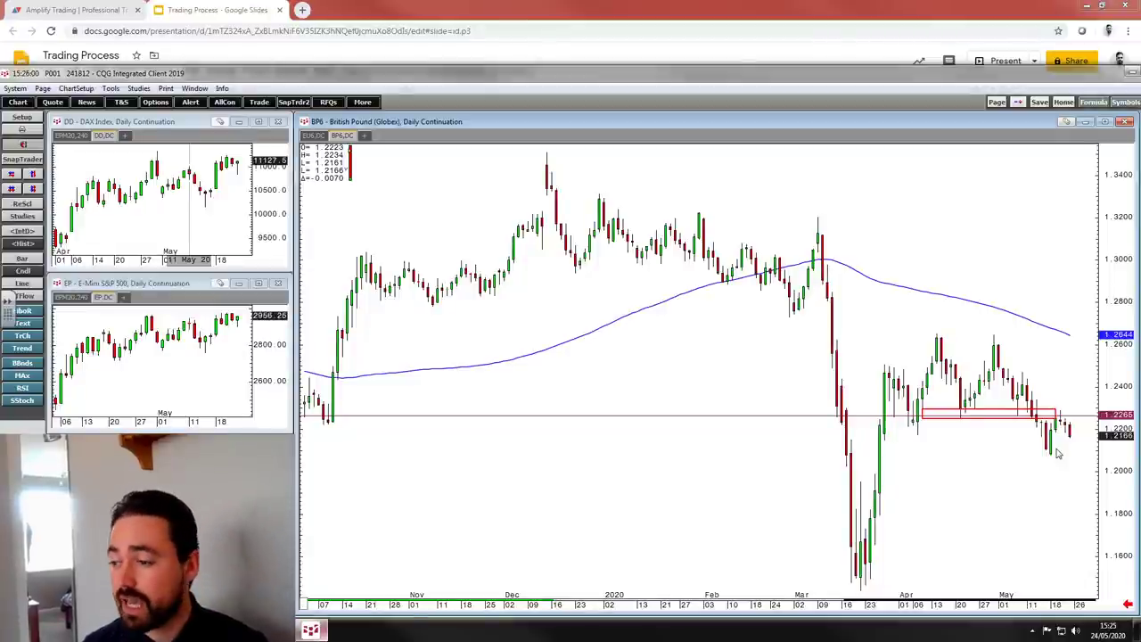
Step: Mark the 18 May low on the British Pound chart with a horizontal level at 1.2080
mouse_move(1060, 428)
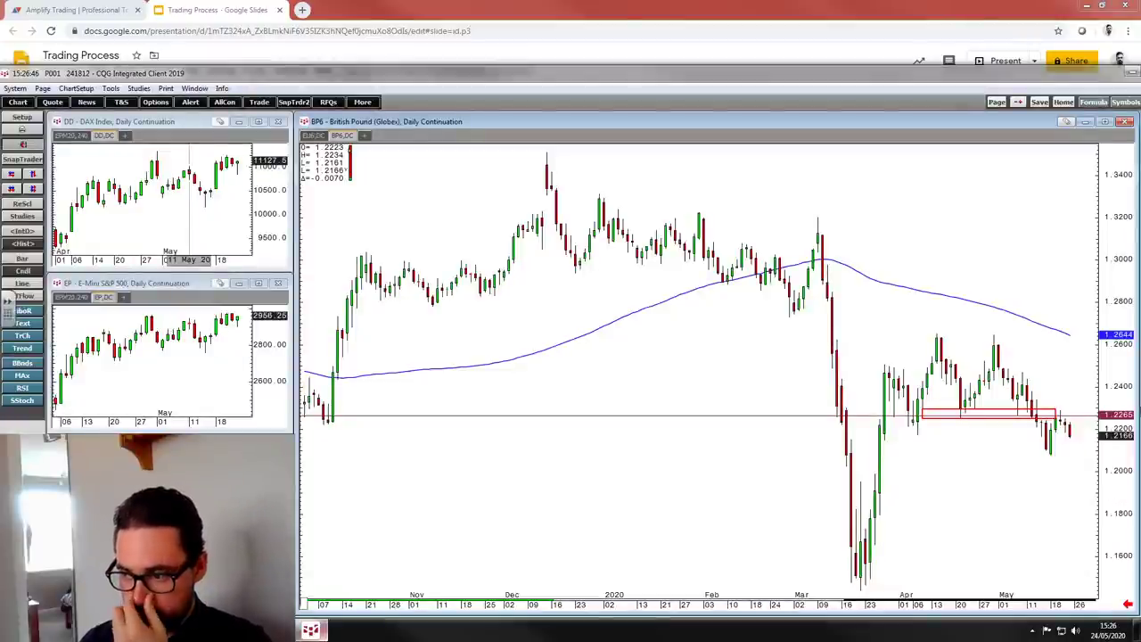
drag(1108, 465, 1122, 435)
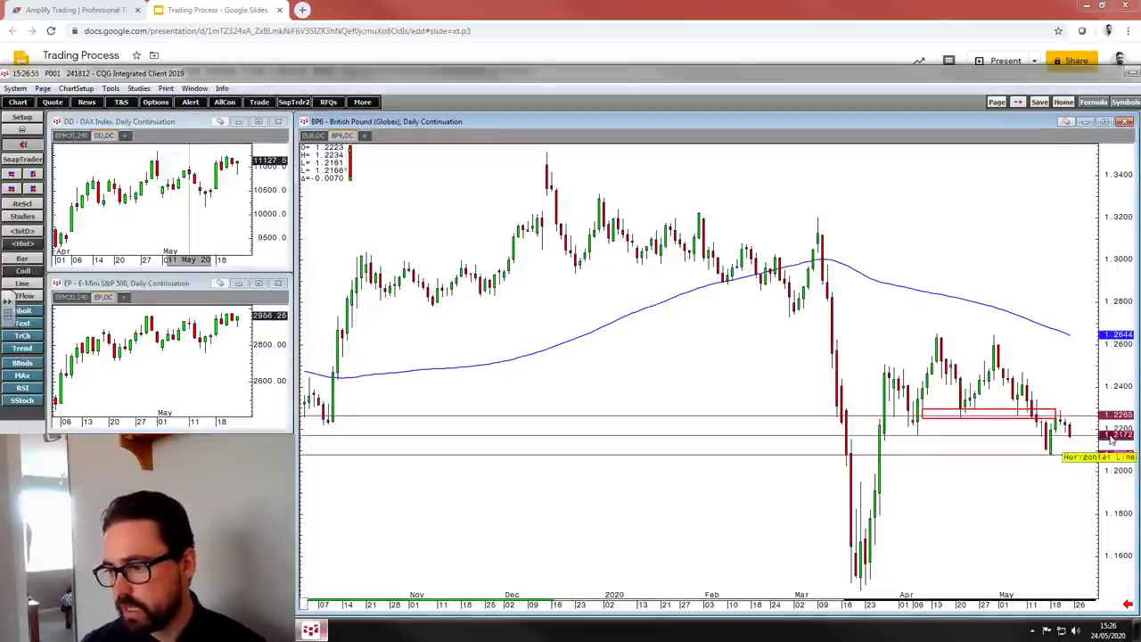
mouse_move(918, 436)
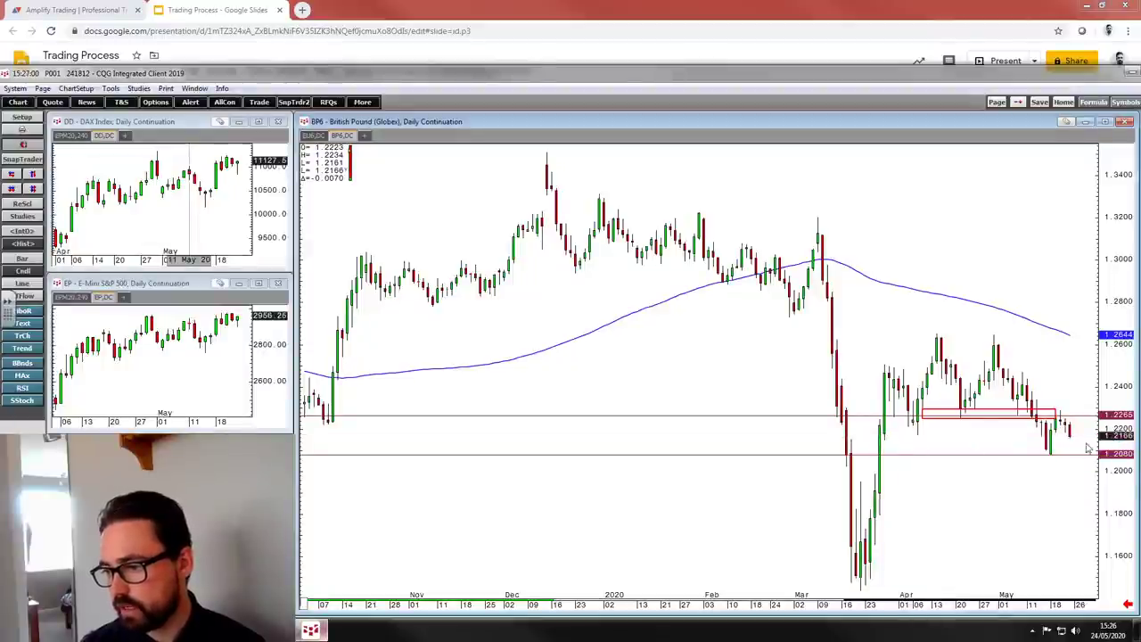
mouse_move(1050, 458)
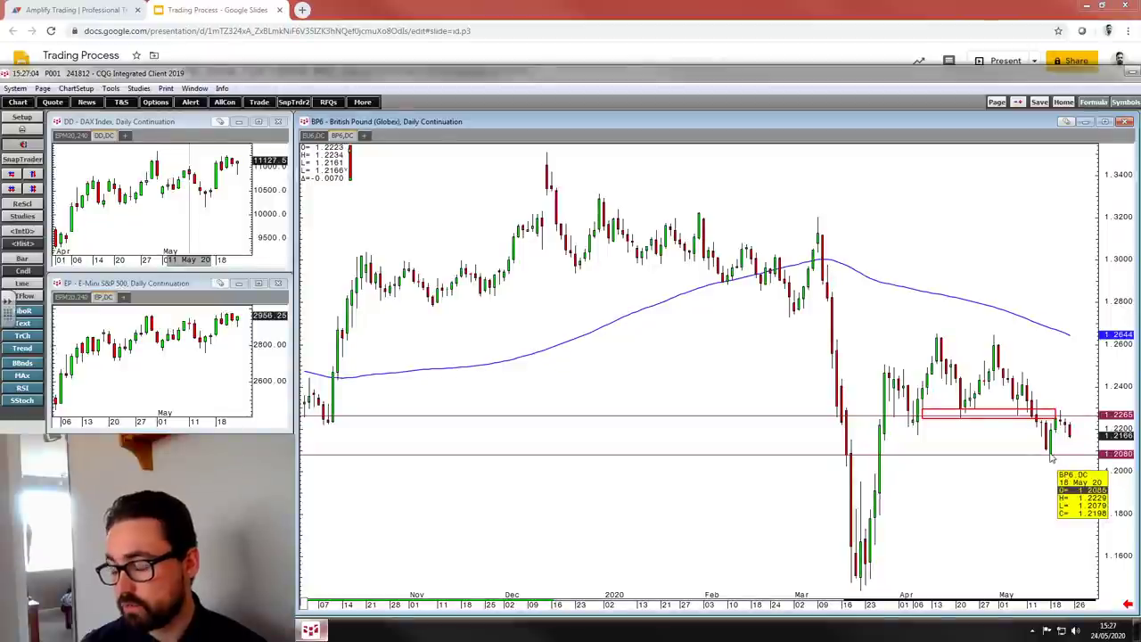
Step: Add lower horizontal support levels at 1.1990 and 1.1797 to the British Pound chart
scroll(1085, 474, down, 1)
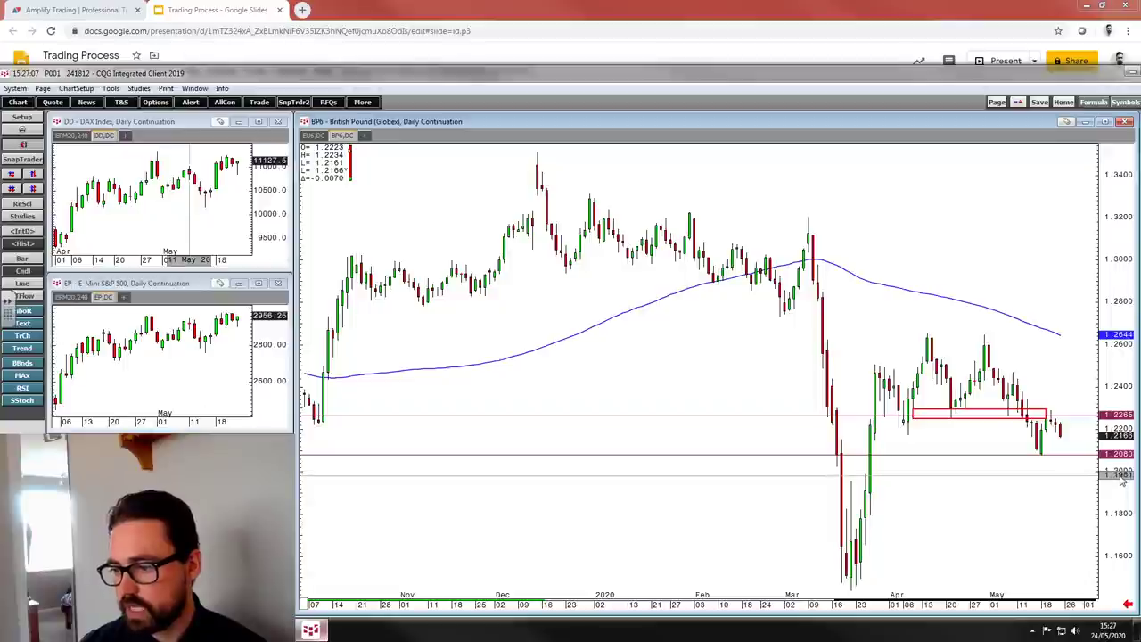
click(1119, 473)
drag(1119, 426, 1119, 482)
drag(1001, 531, 977, 455)
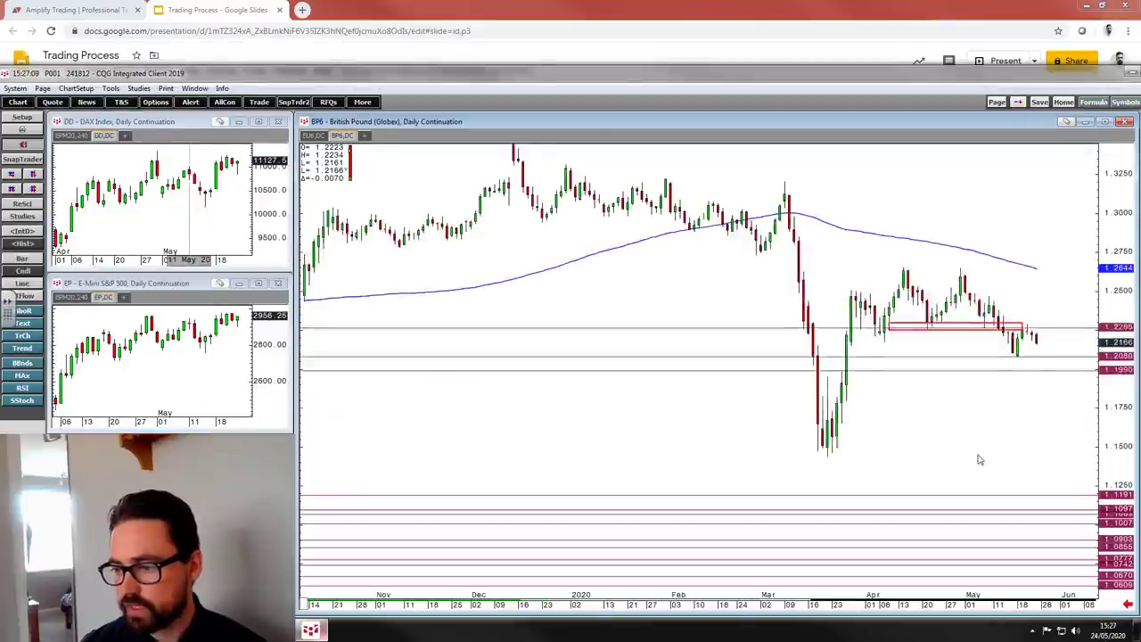
click(1034, 402)
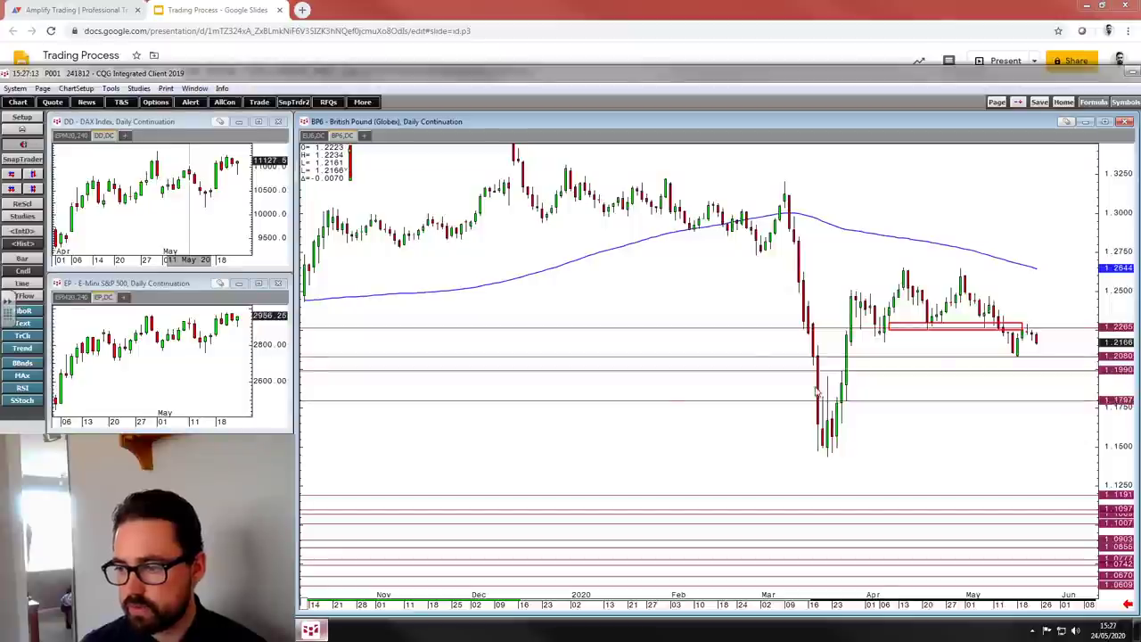
Step: Draw an arrow with the Text tool from beside the latest British Pound candle up to just above the 1.2265 level
drag(1118, 364, 1118, 330)
drag(1014, 342, 913, 388)
right_click(913, 389)
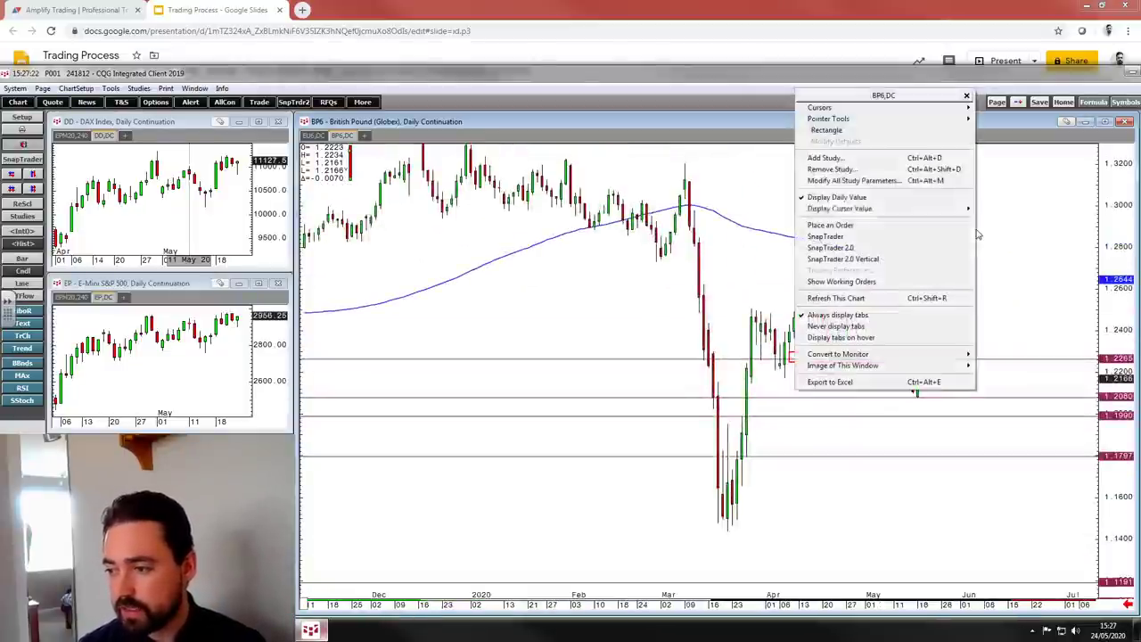
mouse_move(922, 120)
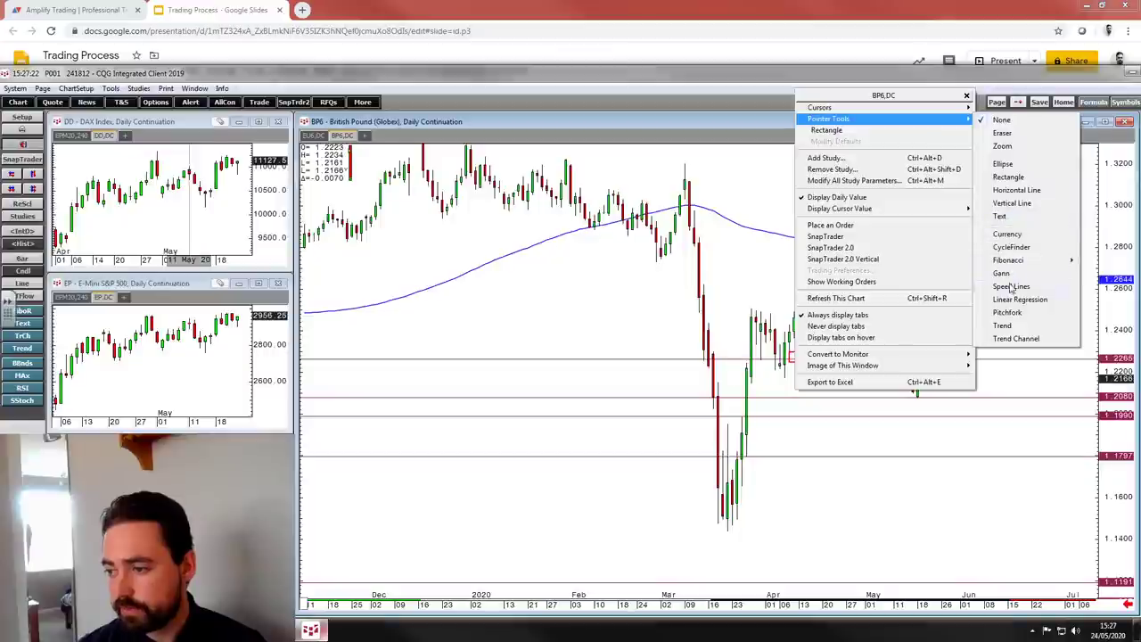
click(1011, 328)
right_click(793, 224)
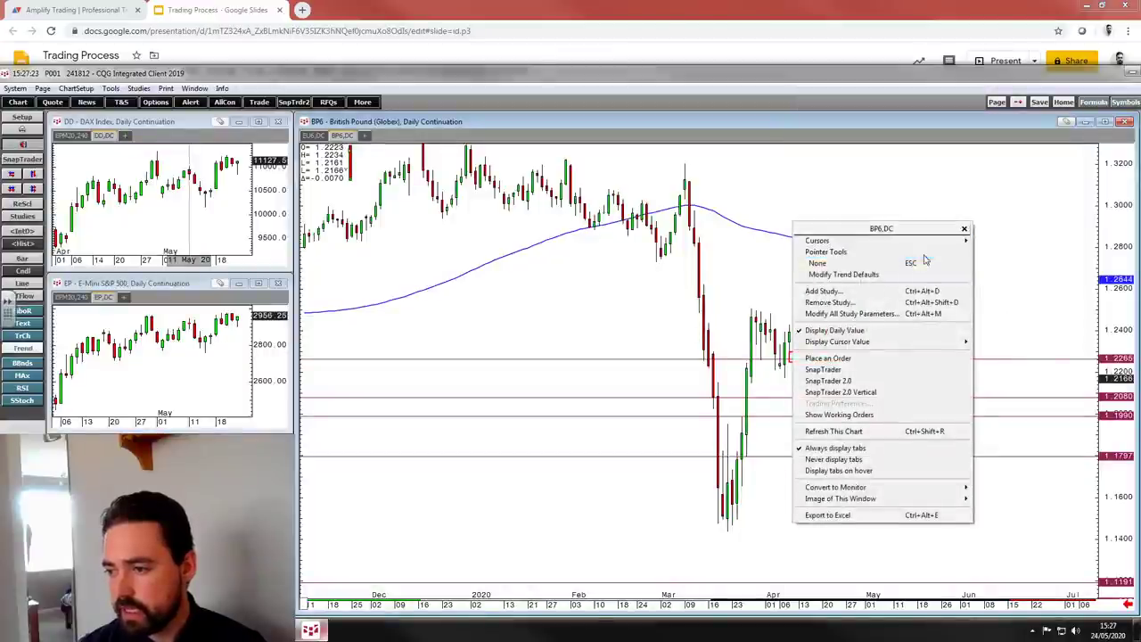
mouse_move(927, 252)
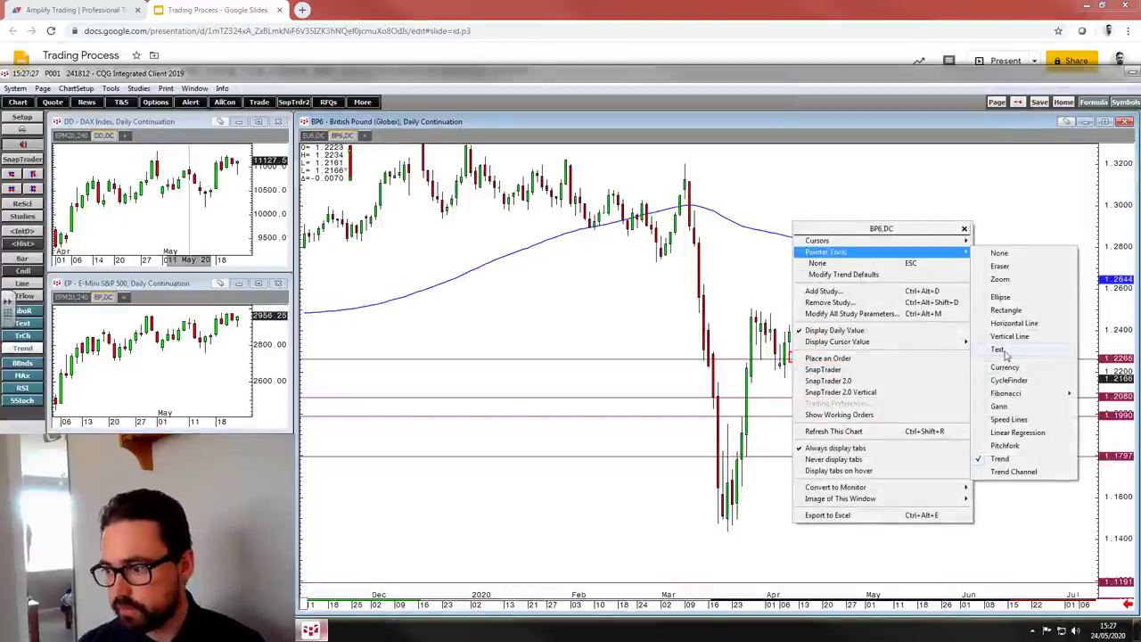
click(998, 356)
drag(960, 347, 941, 385)
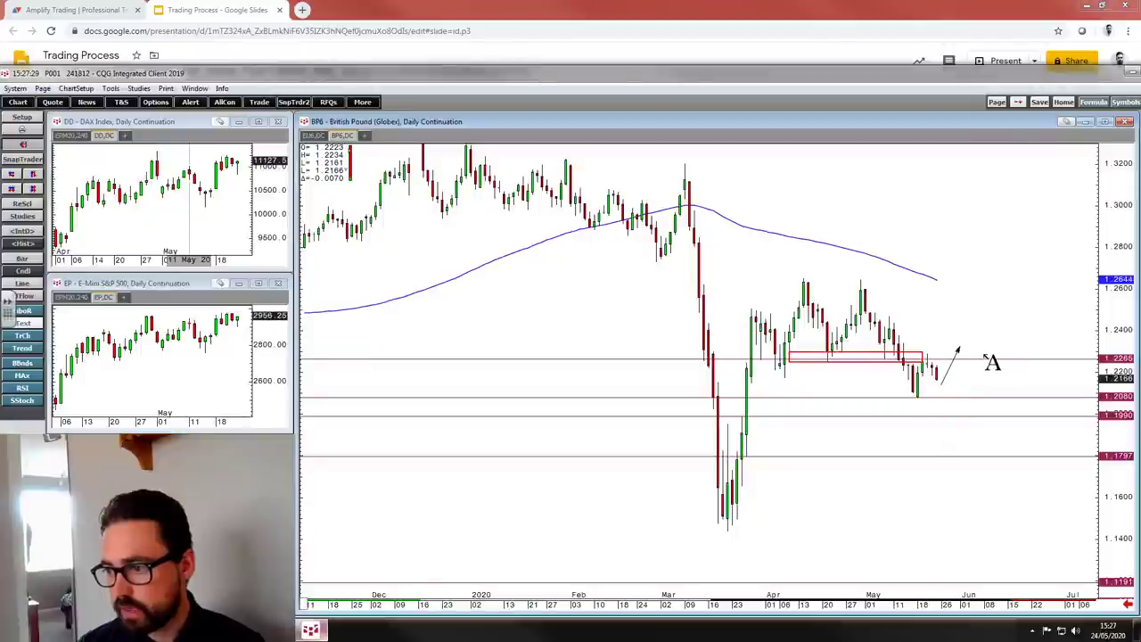
Step: Extend the projection with a pullback and a rise to a new horizontal level at 1.2649, and return to the Euro FX chart
click(983, 354)
click(1014, 285)
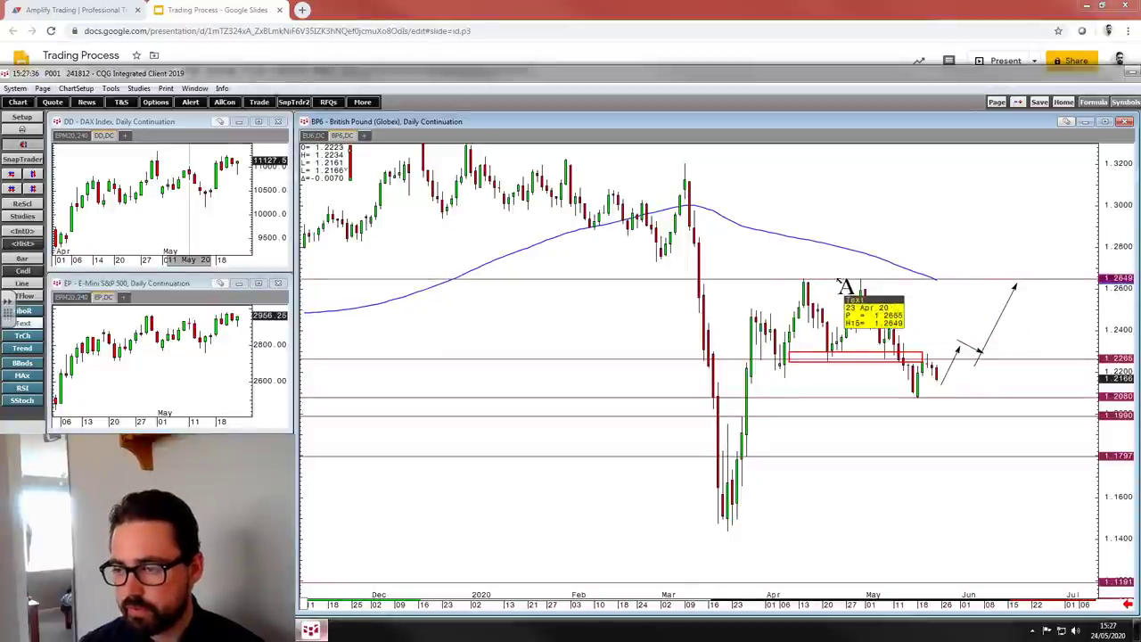
click(314, 136)
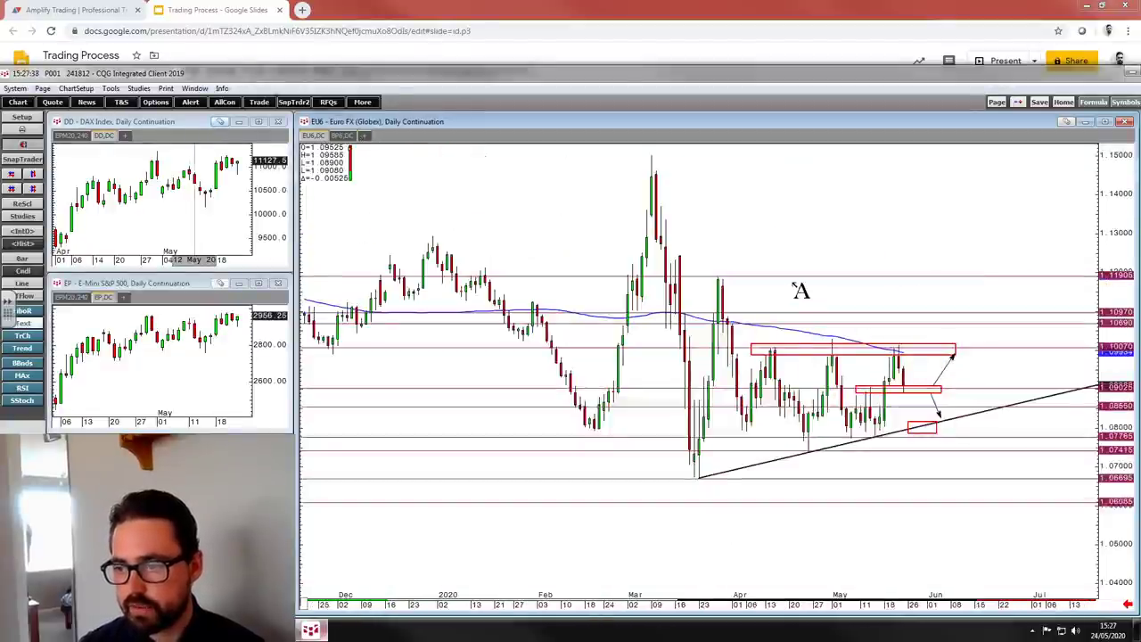
Step: Add a horizontal level at 1.2467 to the British Pound chart
click(342, 136)
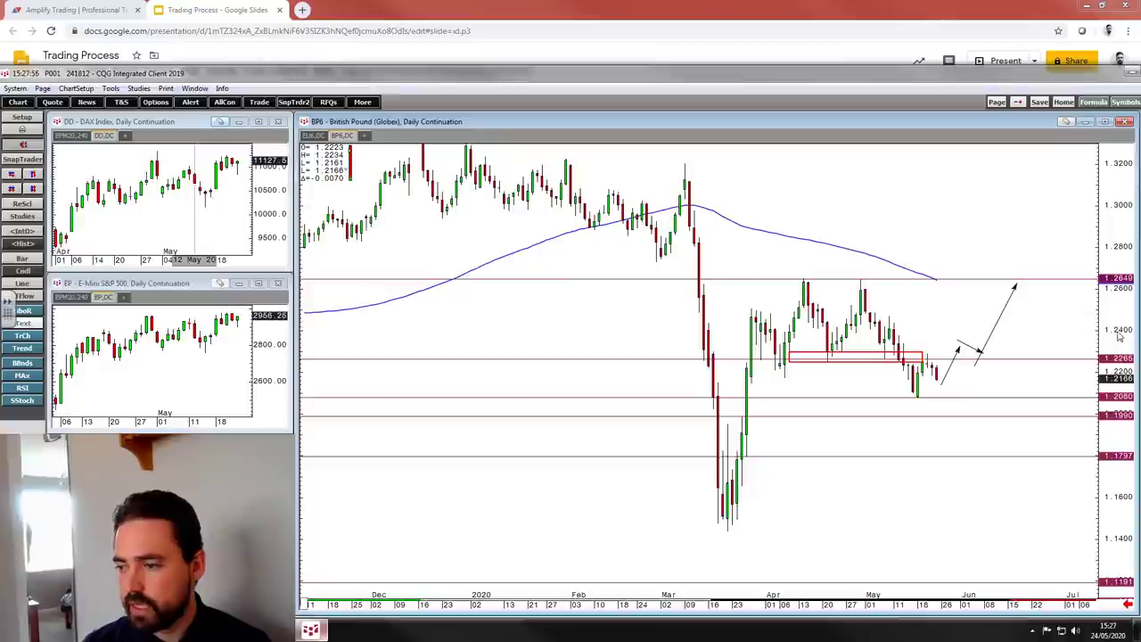
click(828, 317)
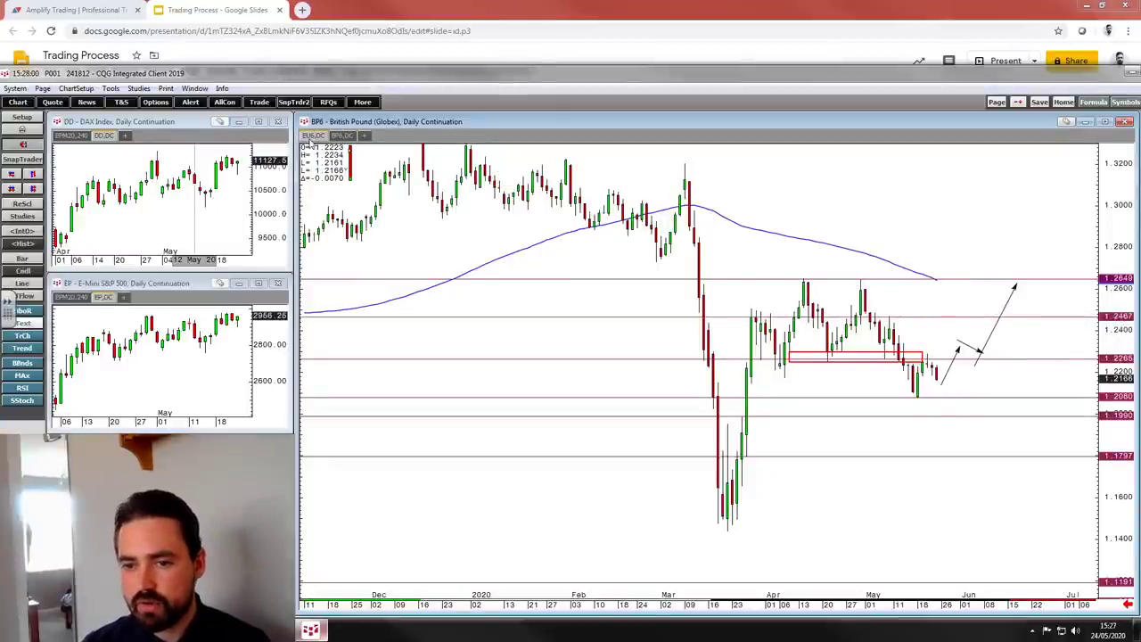
click(312, 136)
Step: Remove the 100-period simple moving average from the British Pound chart
click(341, 135)
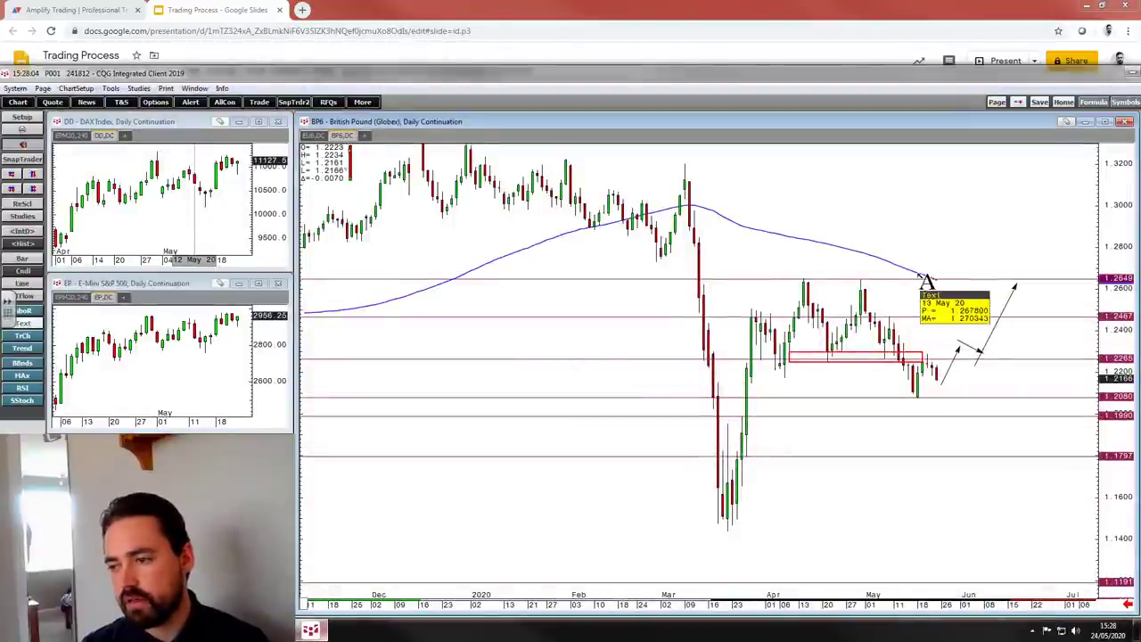
right_click(911, 269)
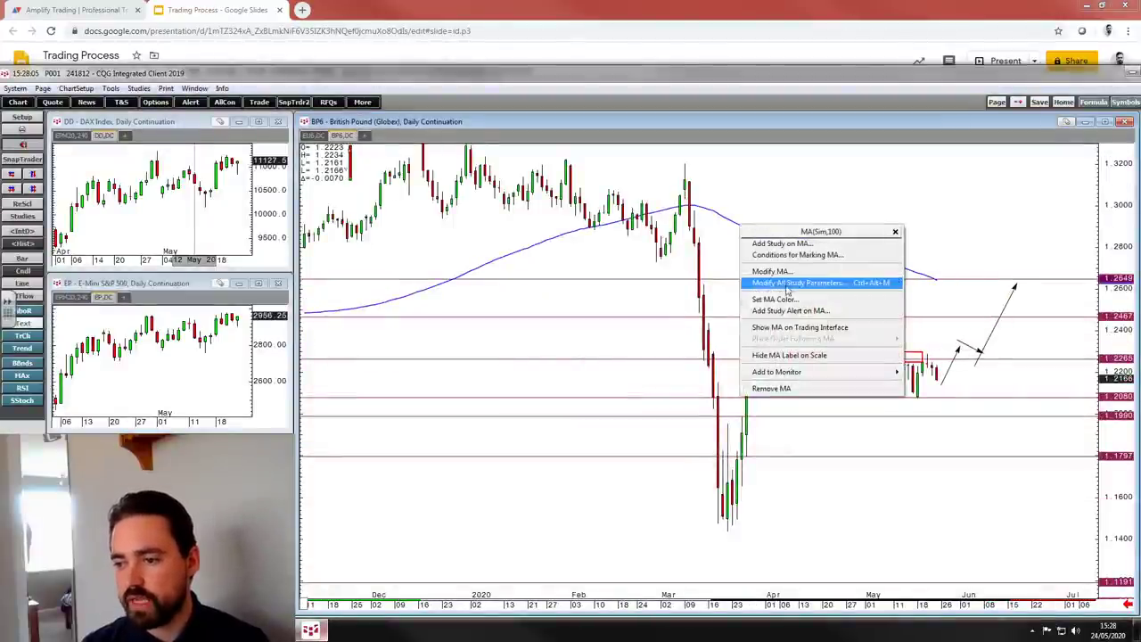
click(792, 390)
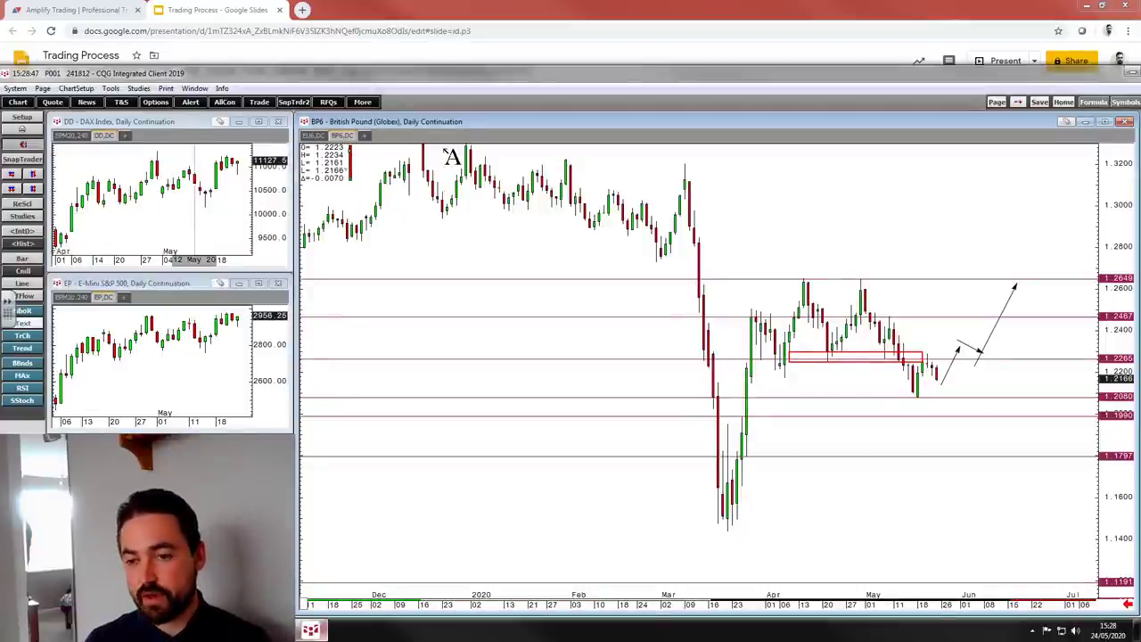
Step: Open a daily Australian Dollar chart, symbol DA6, in a new chart tab
click(365, 136)
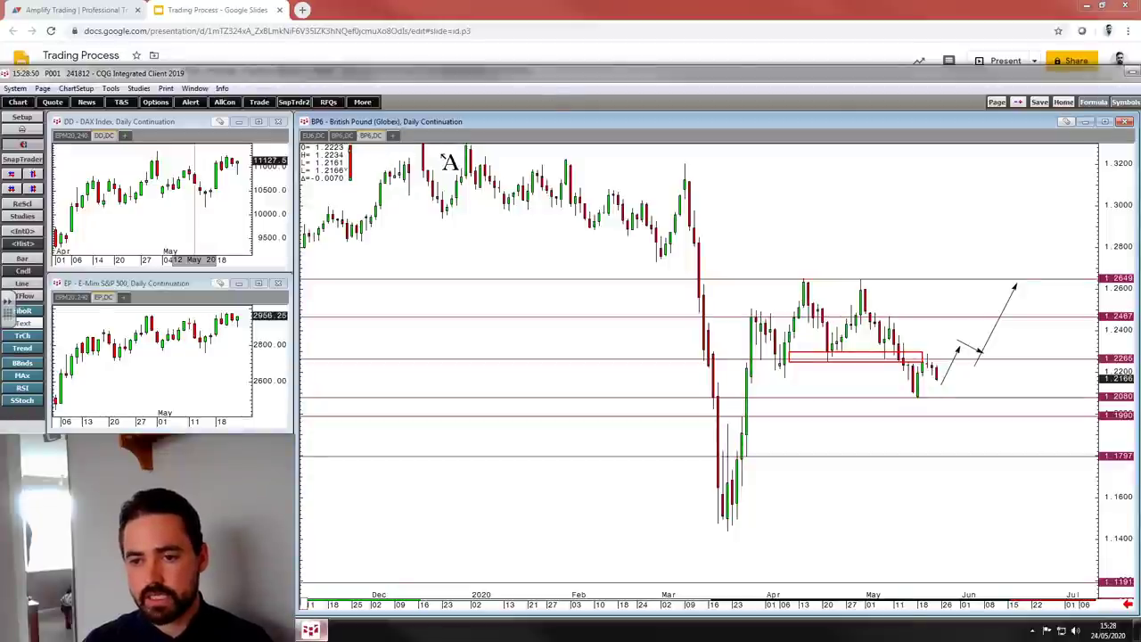
text(DA6)
key(Return)
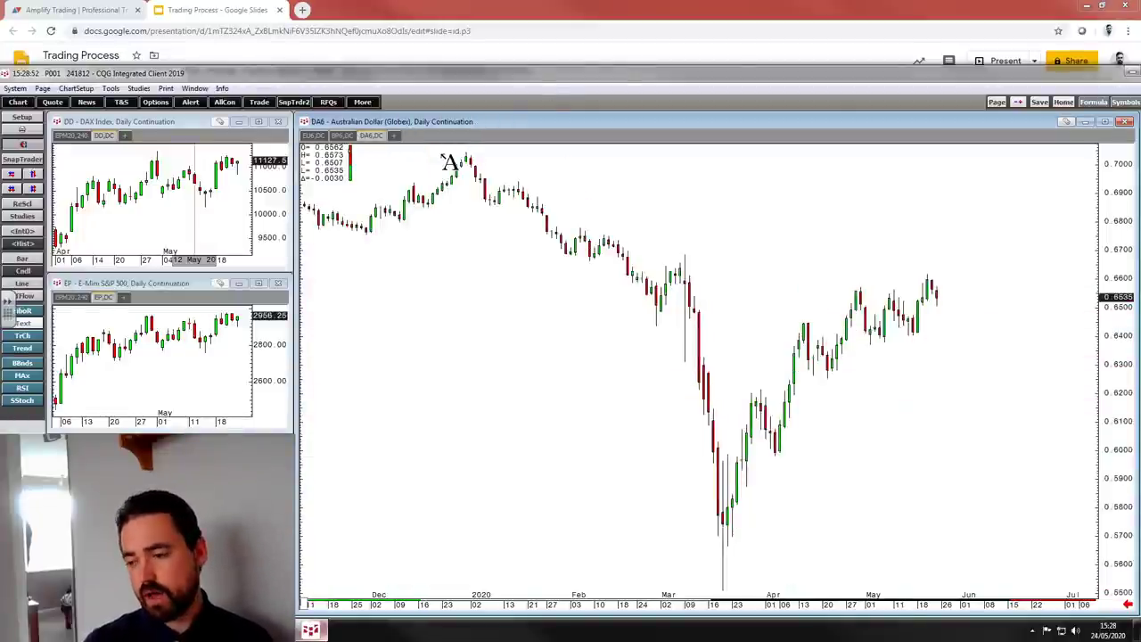
Step: Draw a rising trend line under the April and May lows of the Australian Dollar chart, with horizontal levels at 0.6613 and 0.6476
right_click(768, 211)
mouse_move(766, 199)
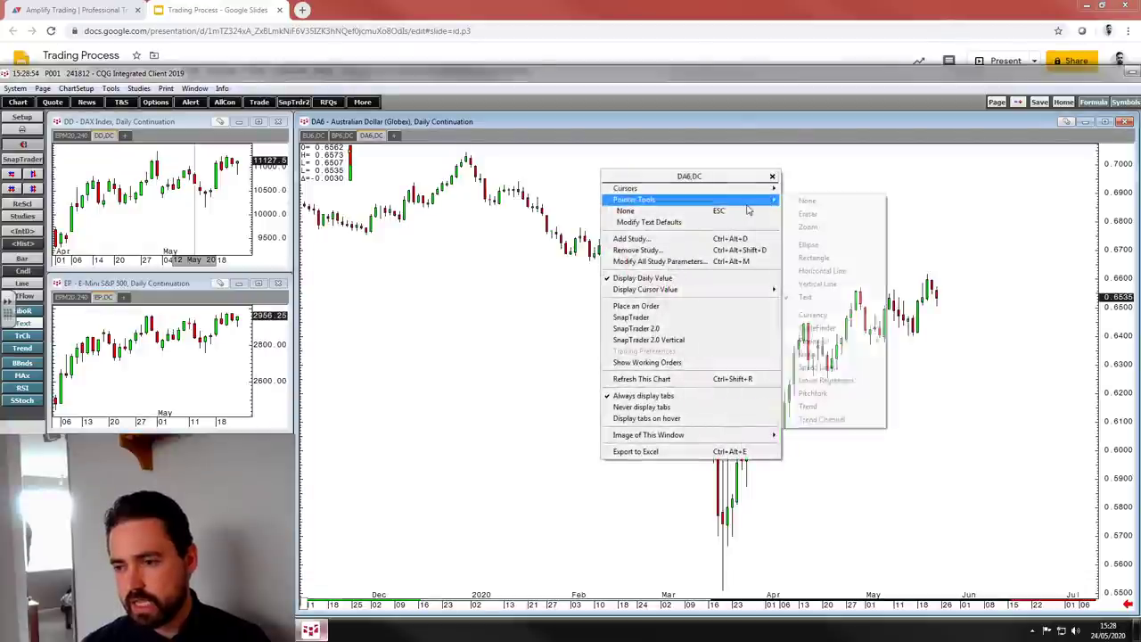
click(809, 406)
mouse_move(800, 393)
mouse_down()
mouse_move(891, 374)
mouse_move(961, 321)
mouse_up()
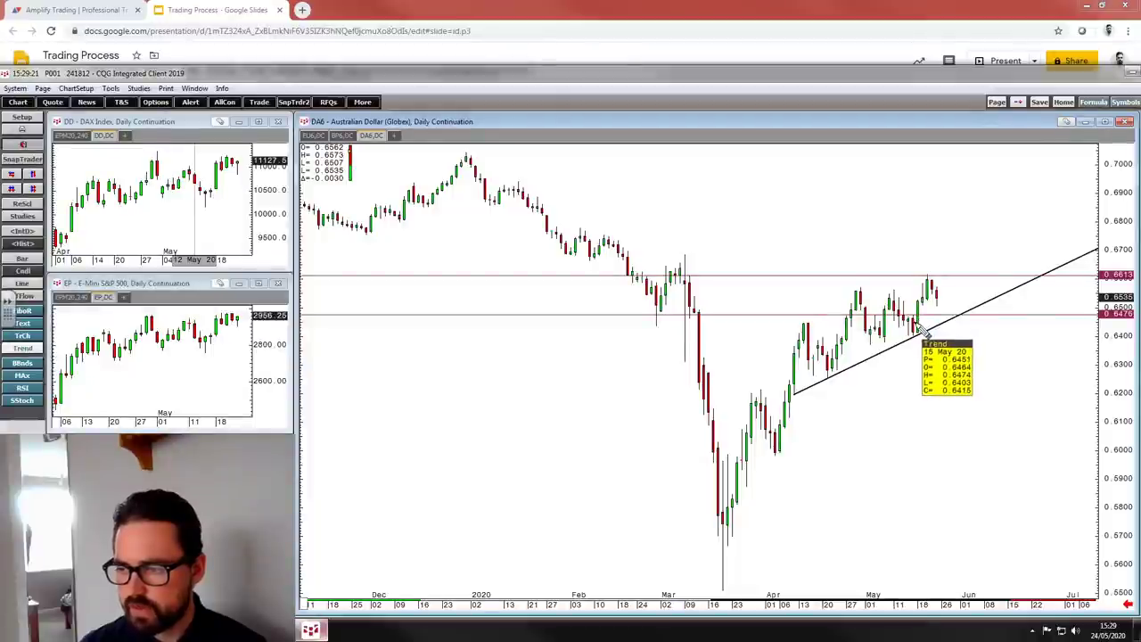
Step: Circle the area below the latest candle at 0.6476 near the trend line, and add a horizontal level at 0.6399
right_click(941, 317)
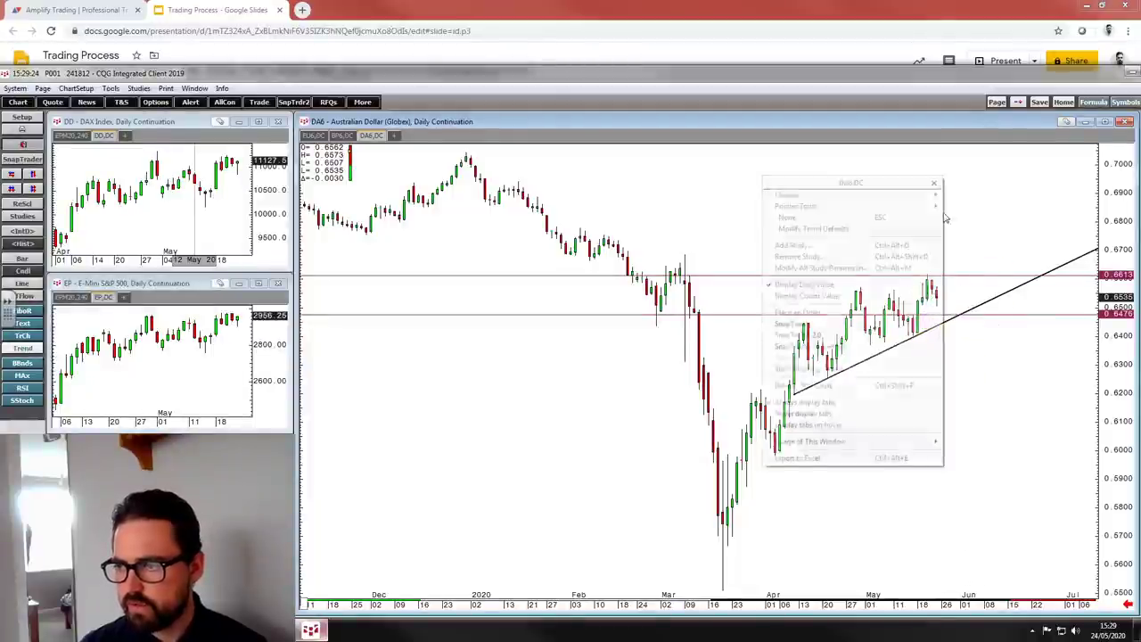
mouse_move(927, 212)
click(973, 252)
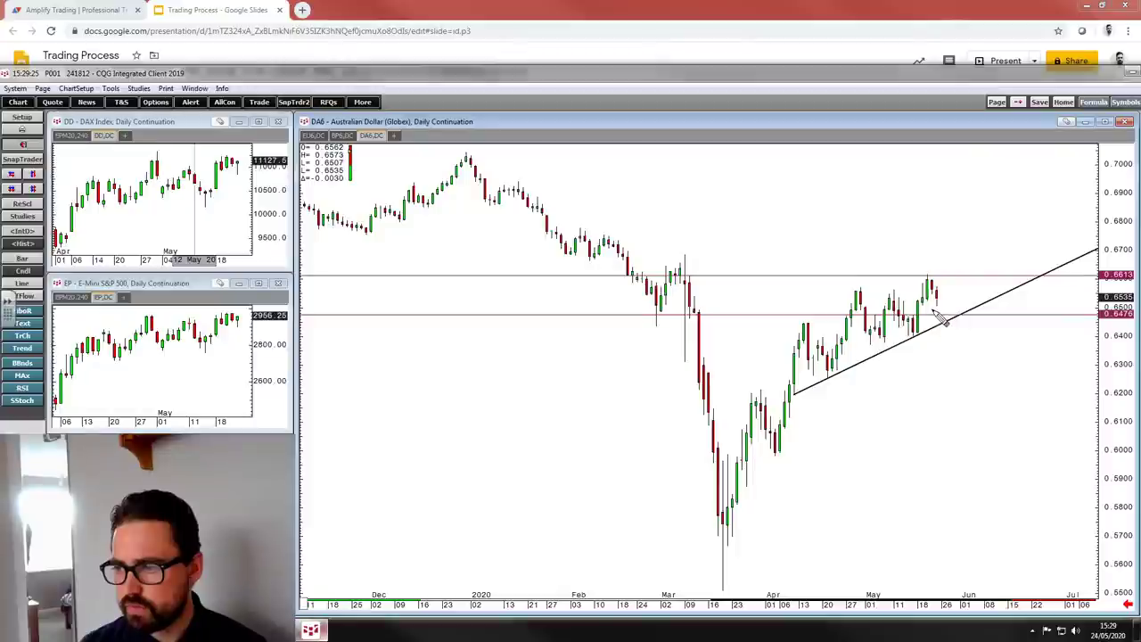
drag(931, 309, 951, 325)
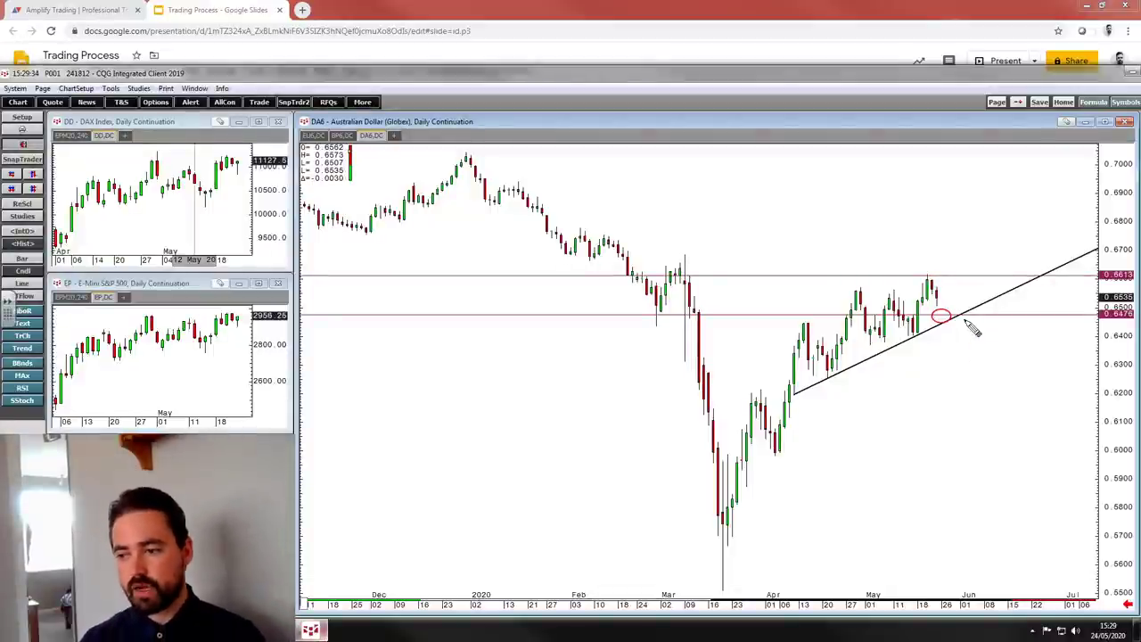
click(852, 336)
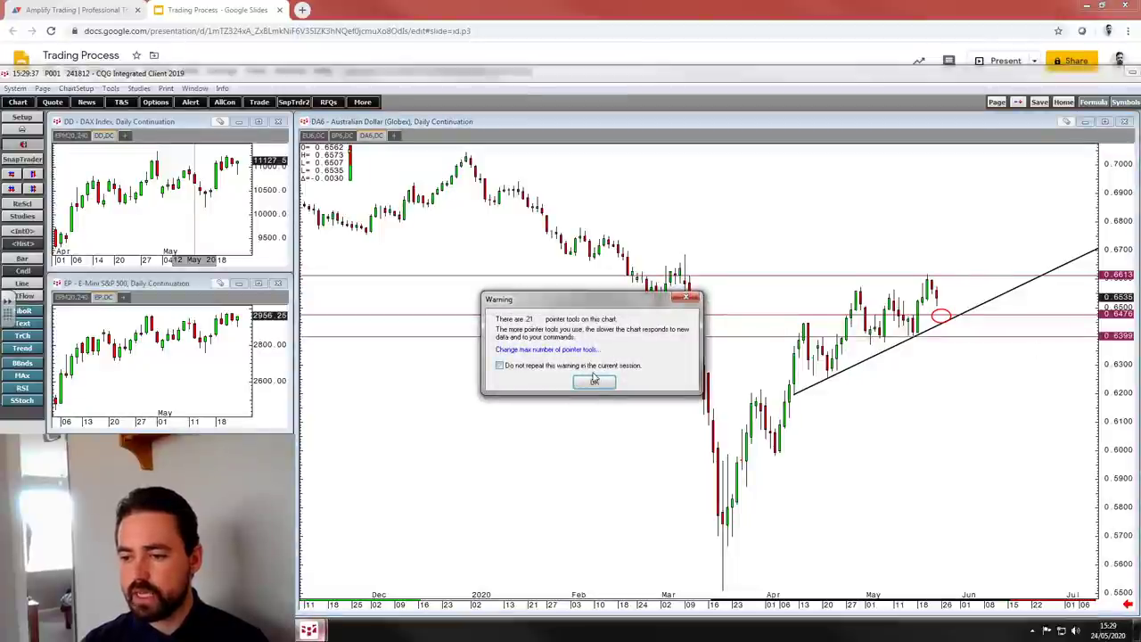
click(594, 379)
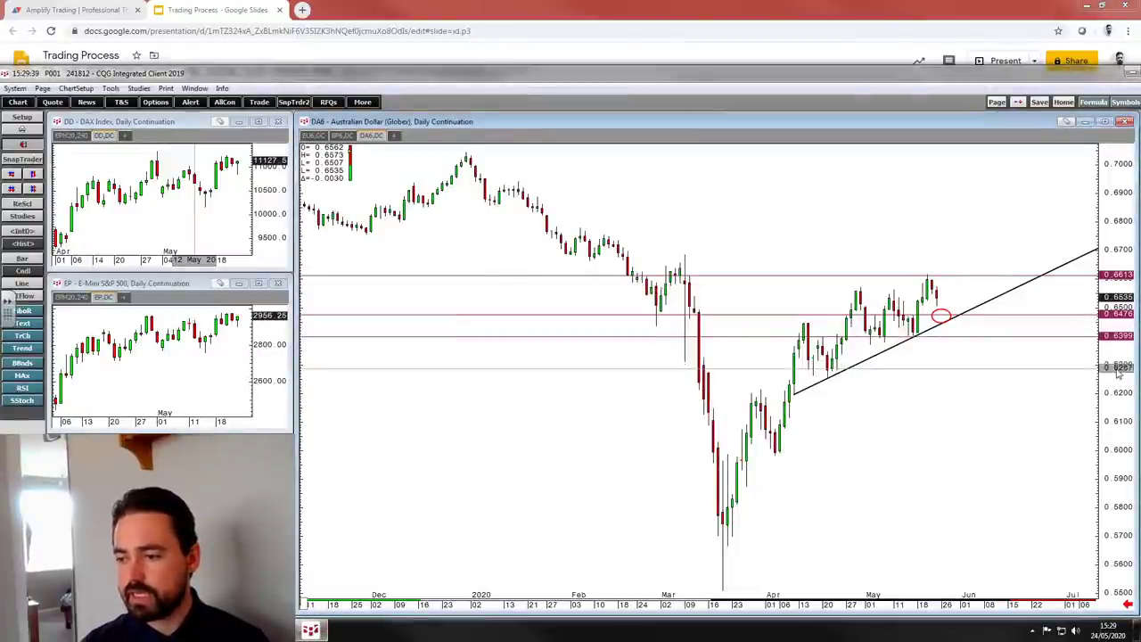
Step: Circle the late-April lows on the trend line using a trial horizontal level at 0.6287, and delete that level
click(1116, 368)
drag(812, 370, 852, 392)
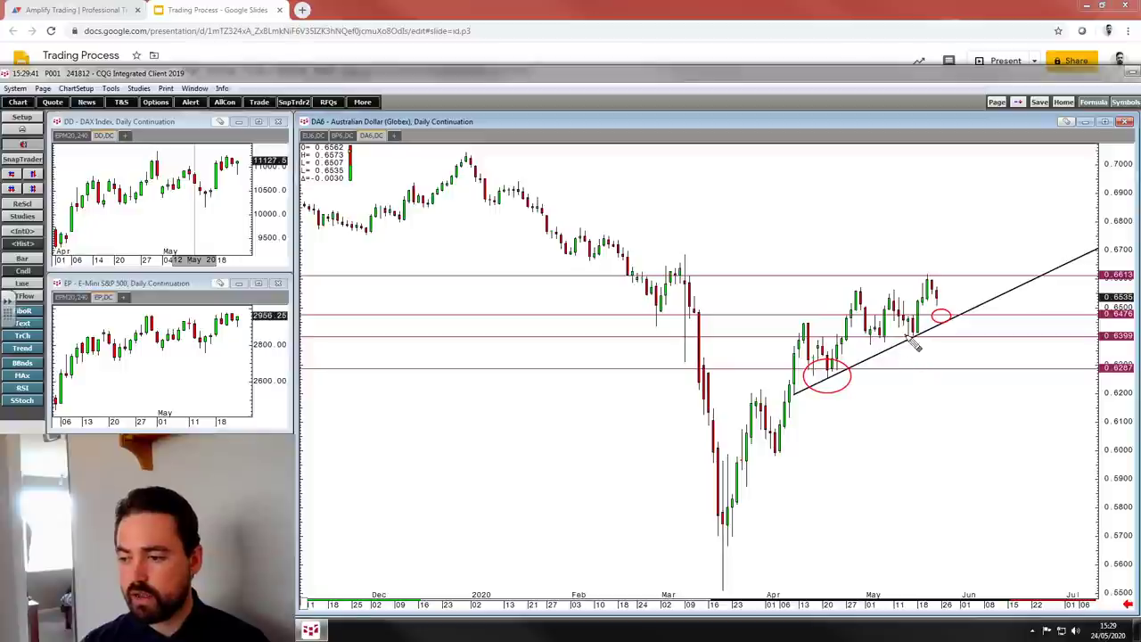
key(Delete)
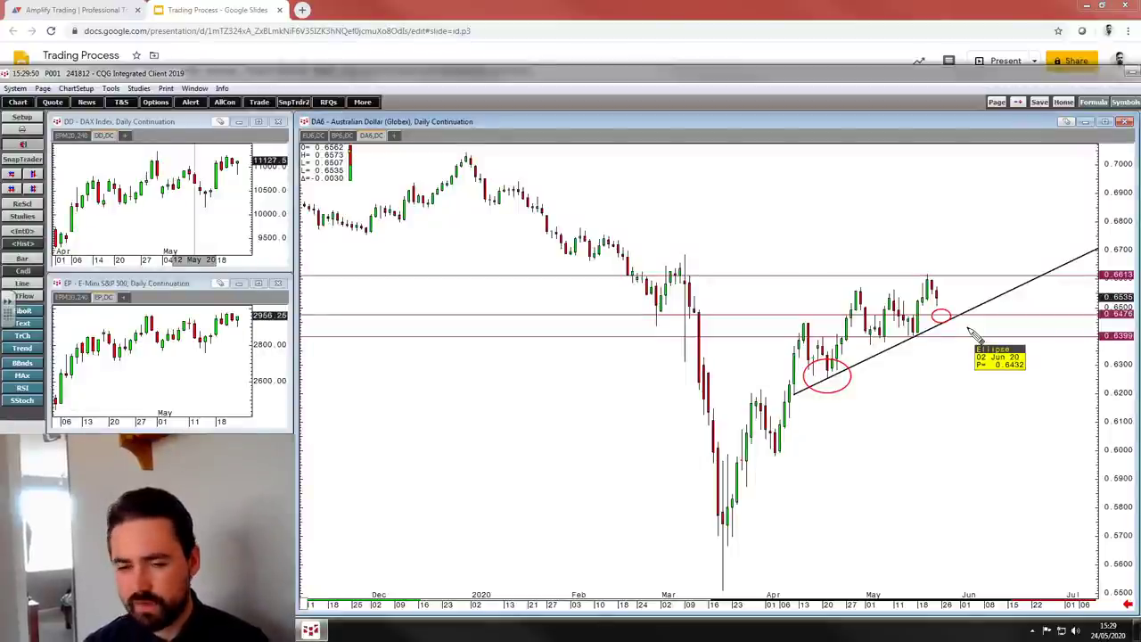
key(Escape)
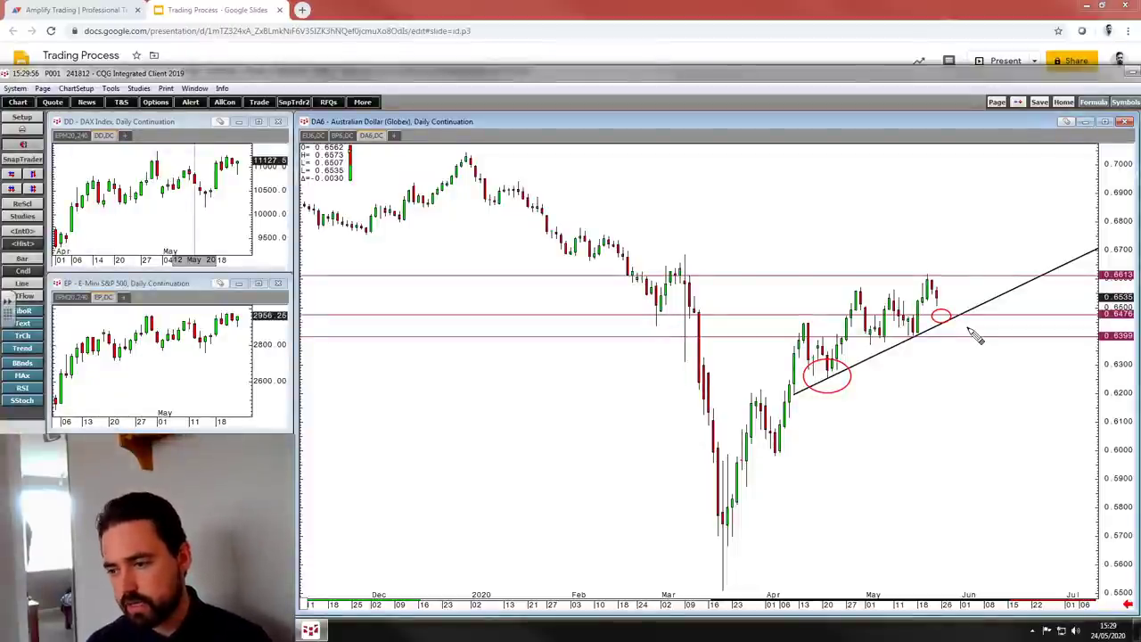
Step: Add a horizontal level at 0.6682 and circle the 9 March high, a late-May point on that level and the February highs
click(1115, 255)
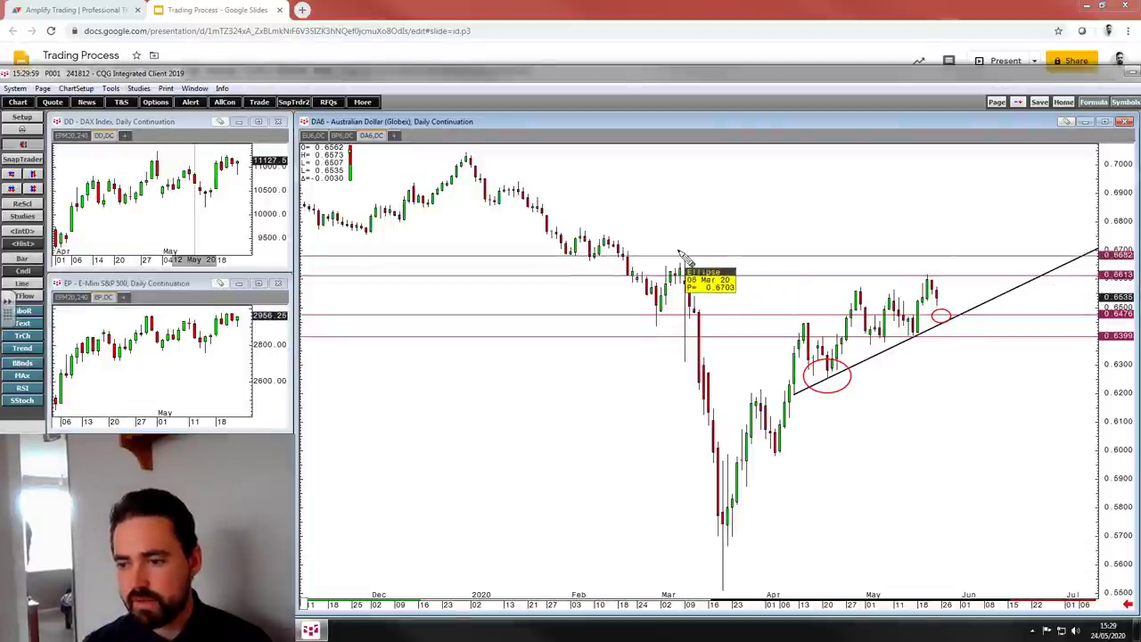
drag(676, 251, 692, 265)
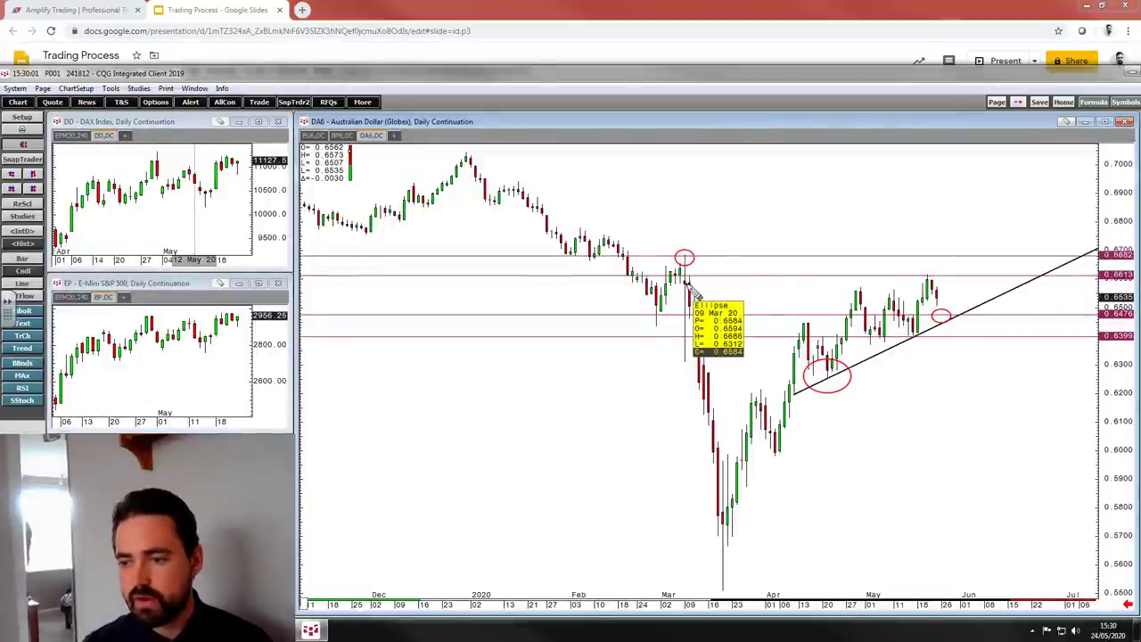
drag(955, 252, 964, 262)
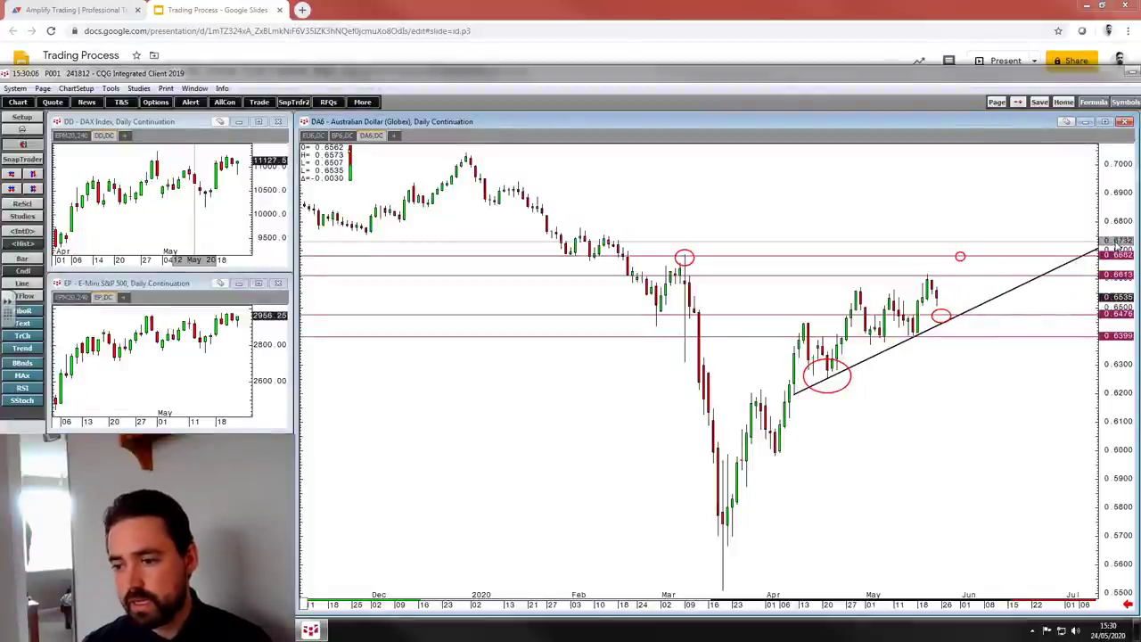
drag(570, 217, 633, 253)
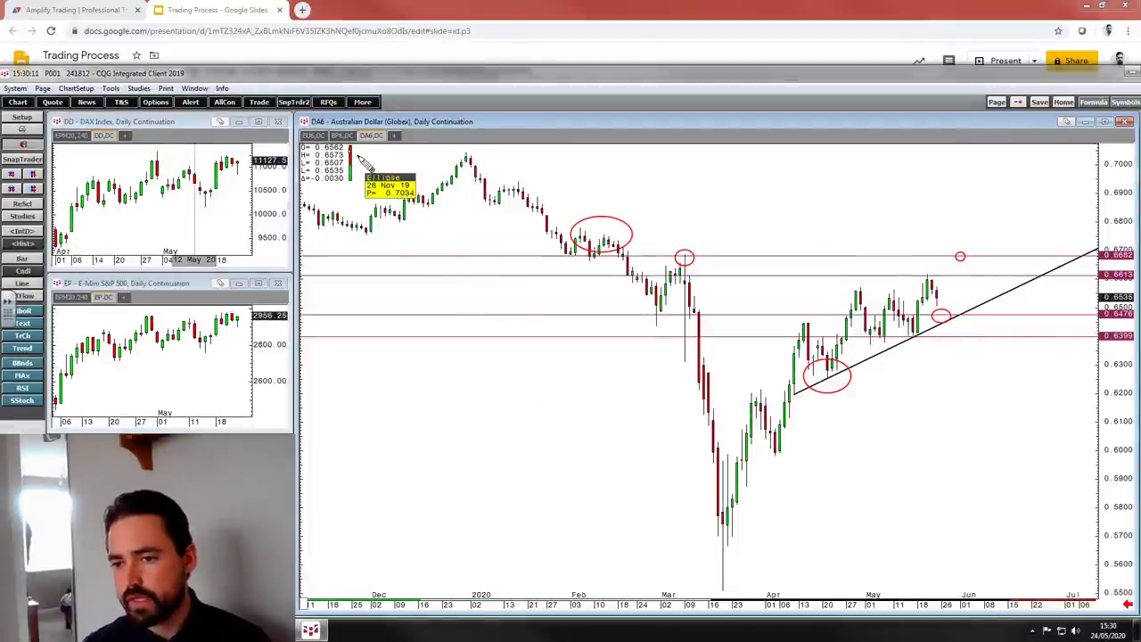
Step: Review the marked Euro FX chart, the British Pound chart on the weekly timeframe, and the Australian Dollar chart
click(314, 136)
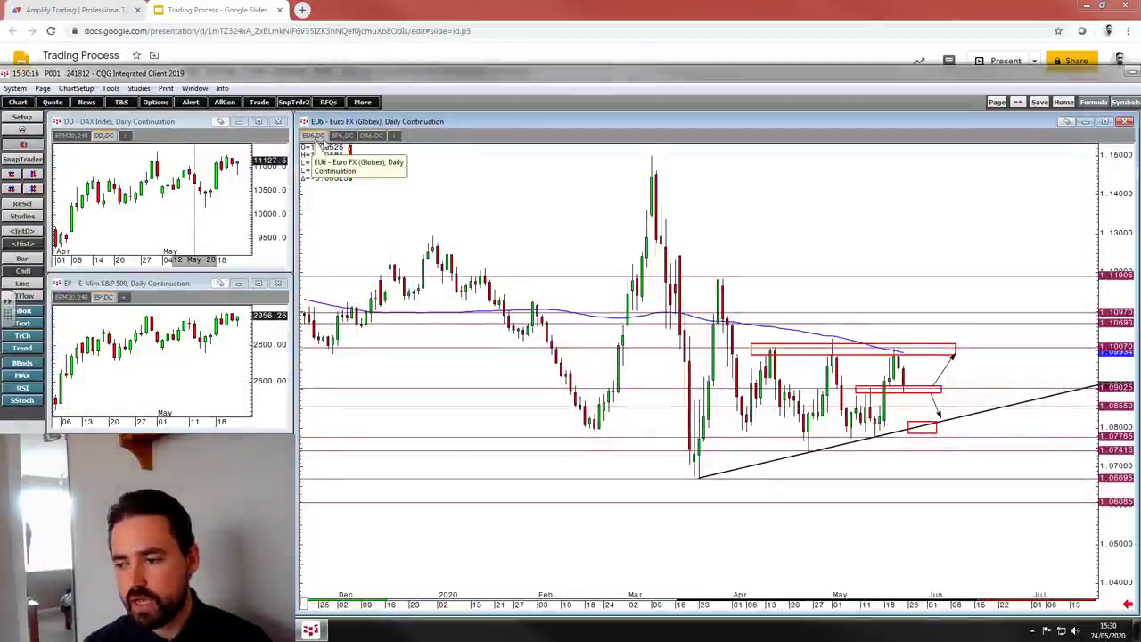
drag(870, 426, 889, 442)
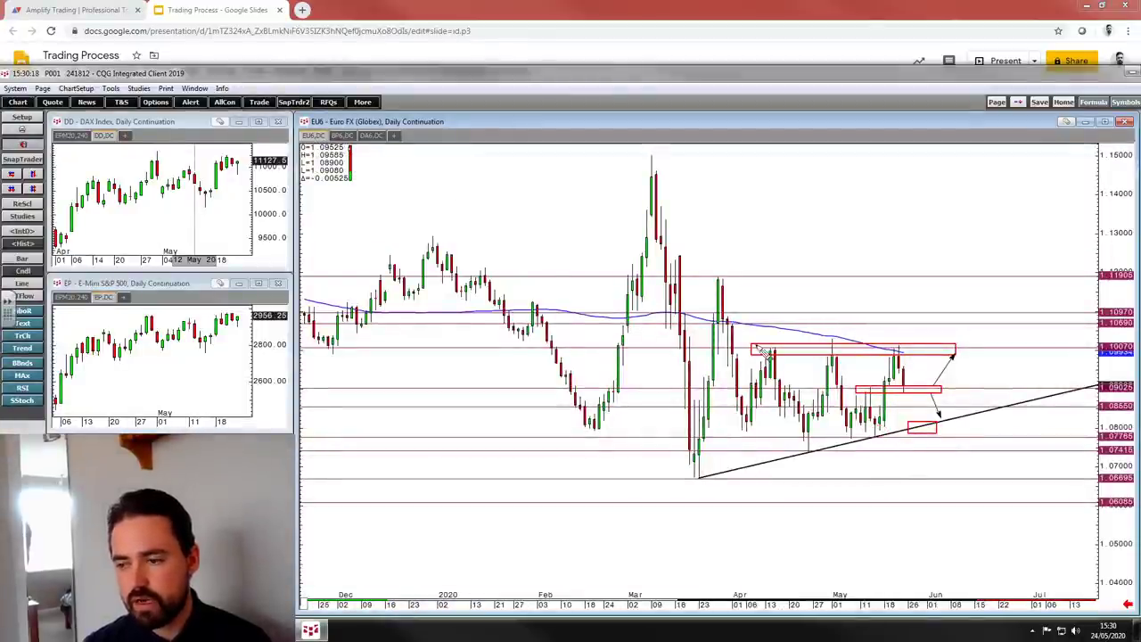
click(343, 137)
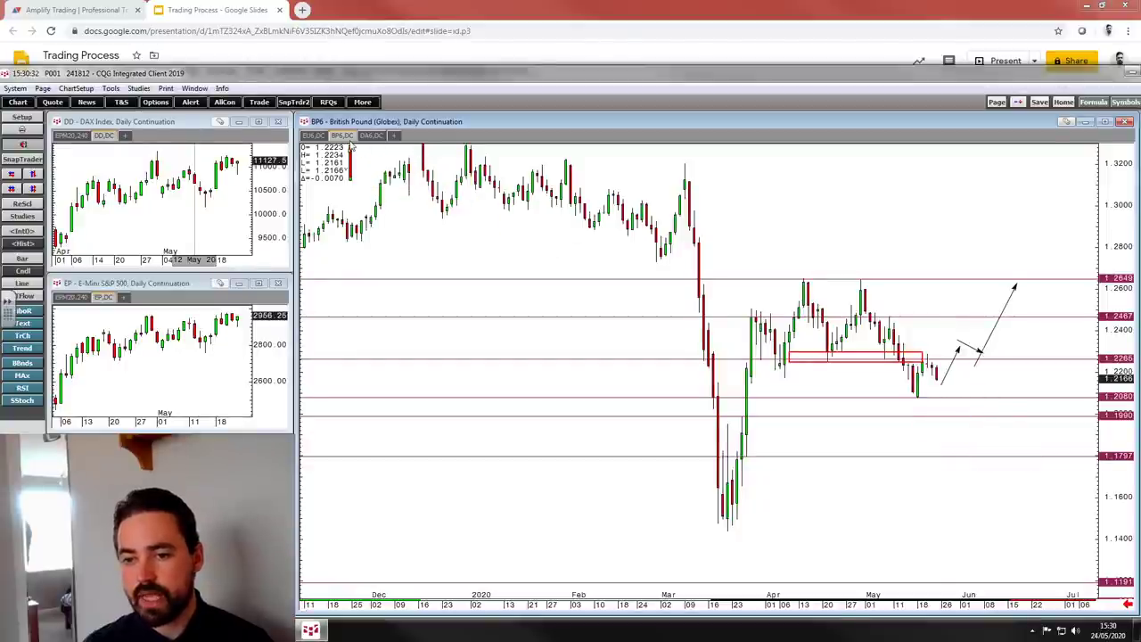
key(Return)
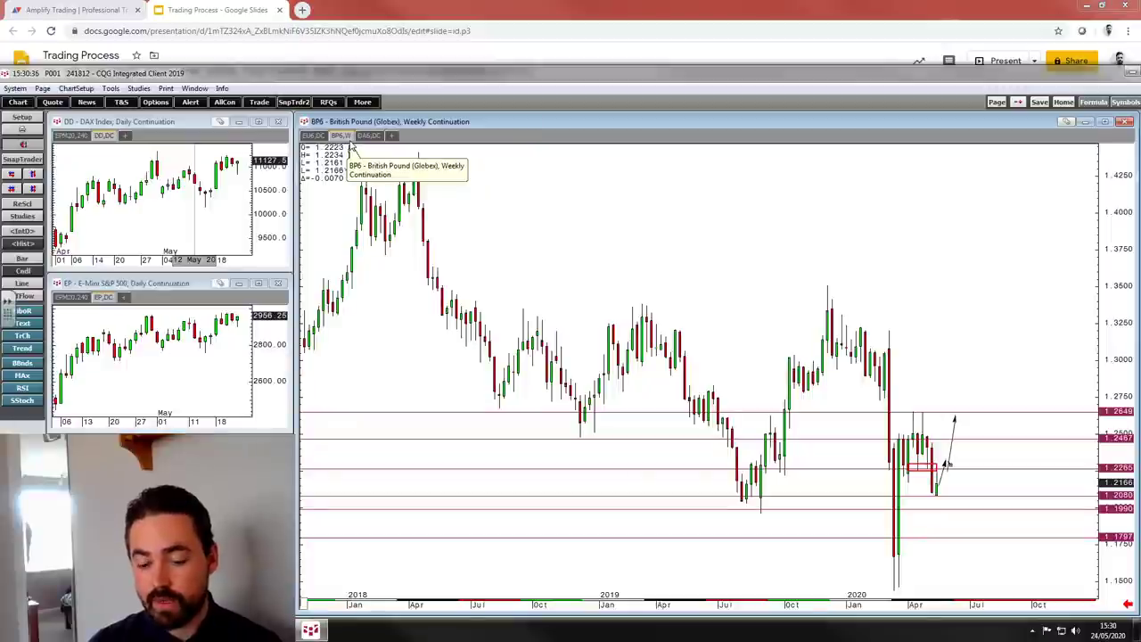
click(370, 135)
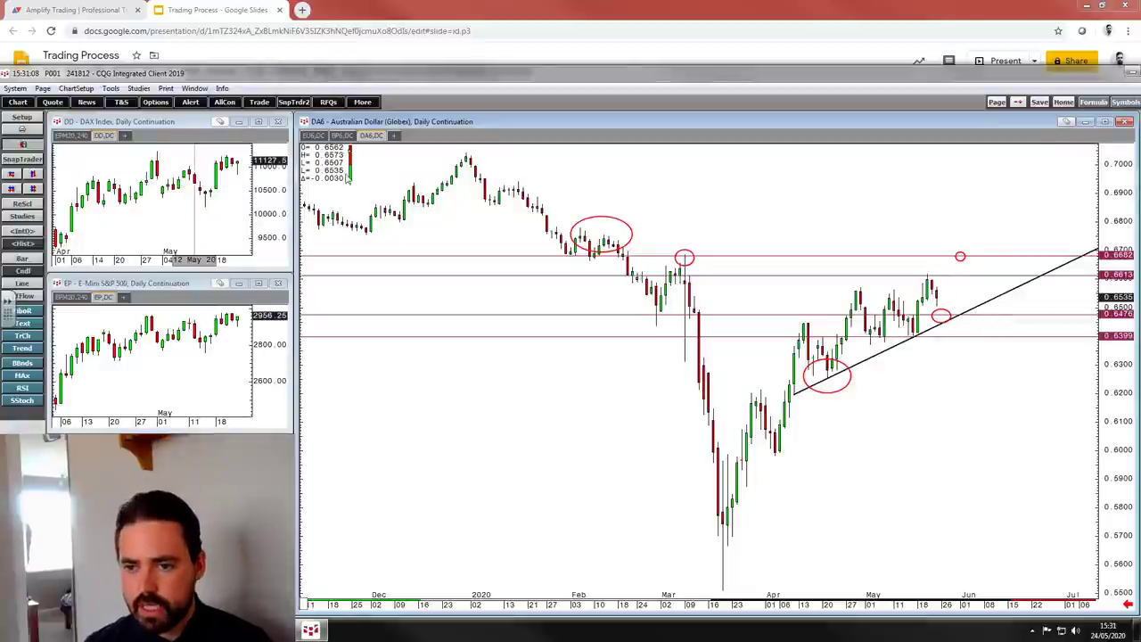
Step: Open an E-Mini S&P 500 chart, symbol EP, in a new tab and mark horizontal levels at 2995.50 and 2761.75
click(393, 136)
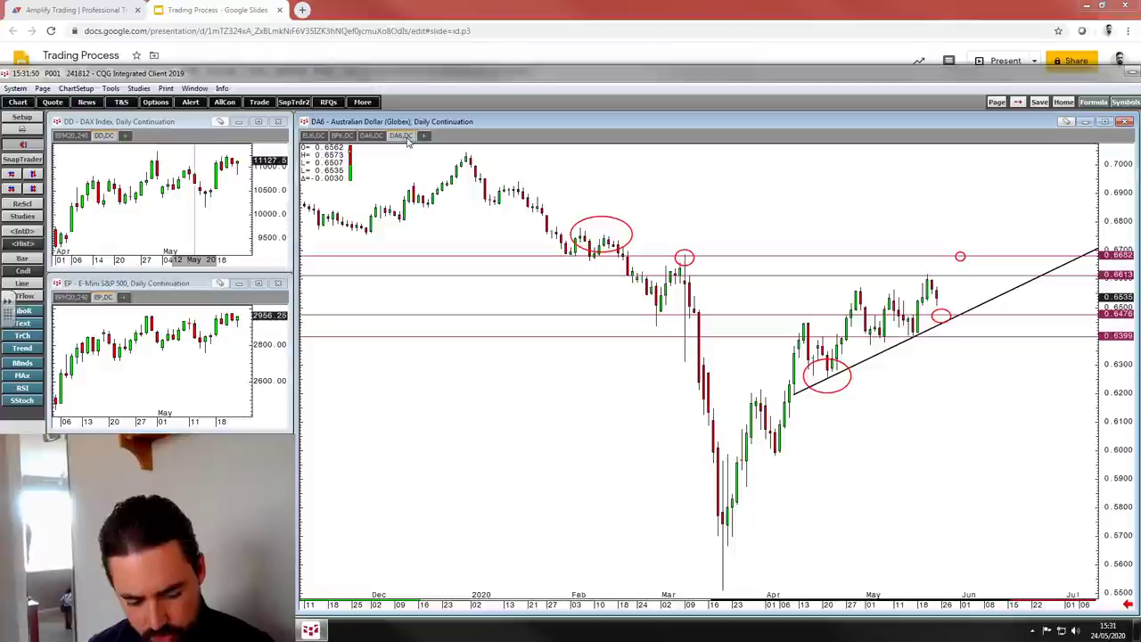
text(EP)
key(Return)
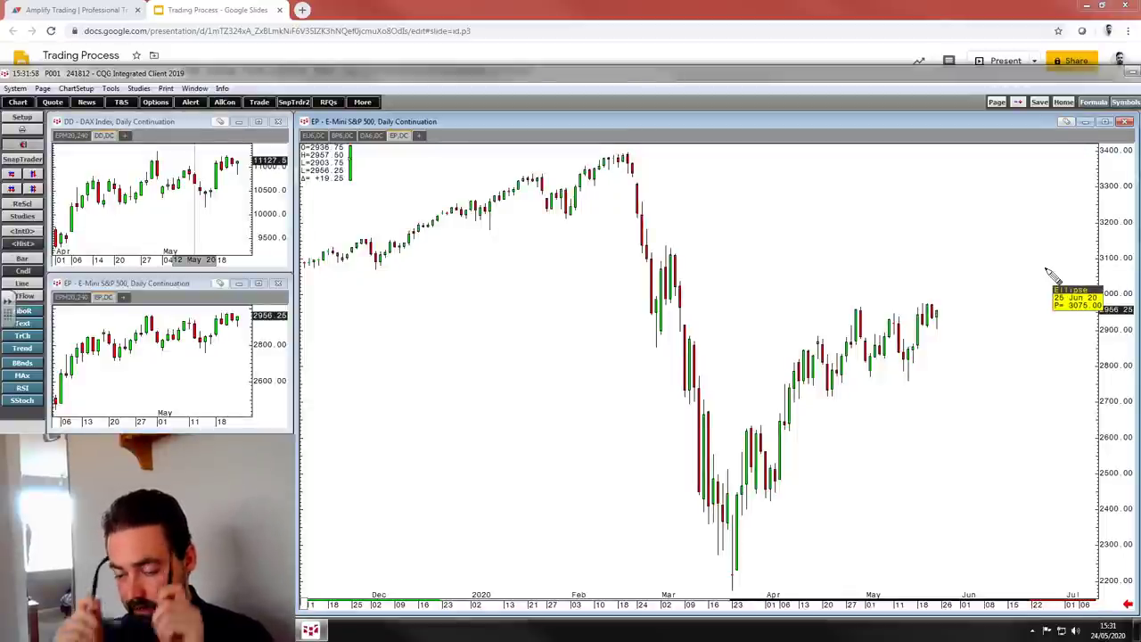
click(1127, 298)
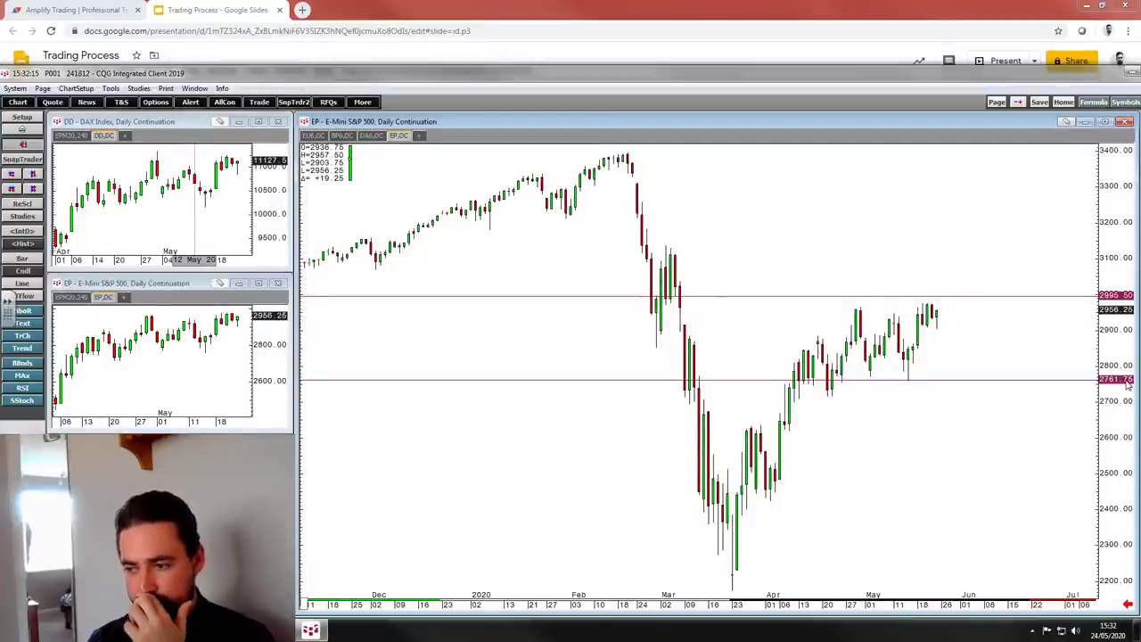
mouse_move(918, 373)
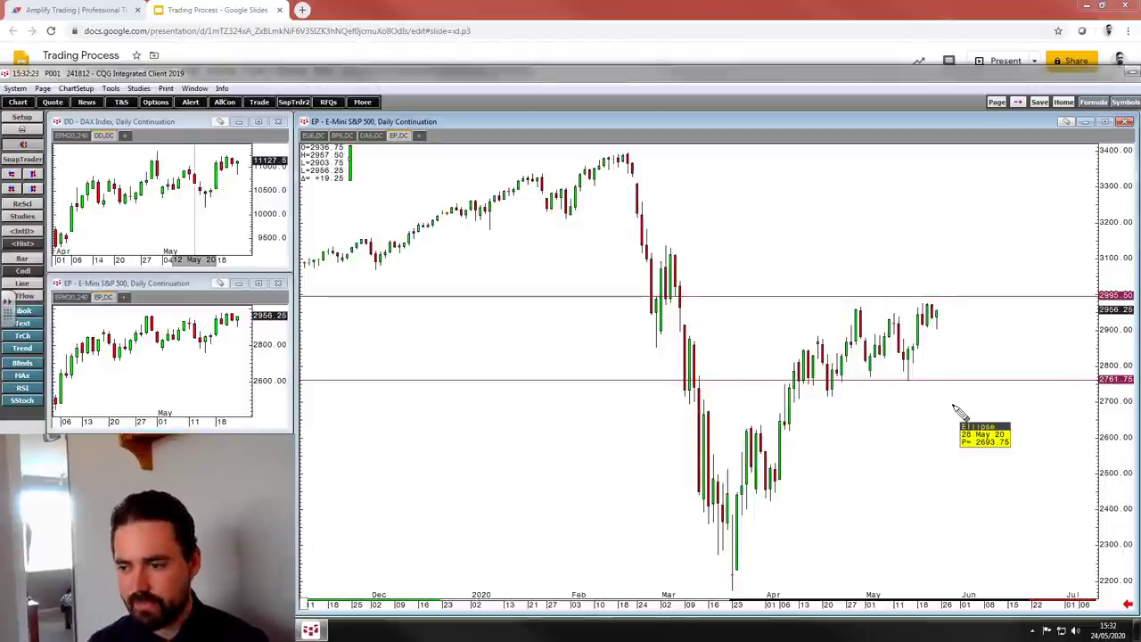
Step: Add a Moving Average study to the E-Mini S&P 500 chart
right_click(584, 279)
click(481, 305)
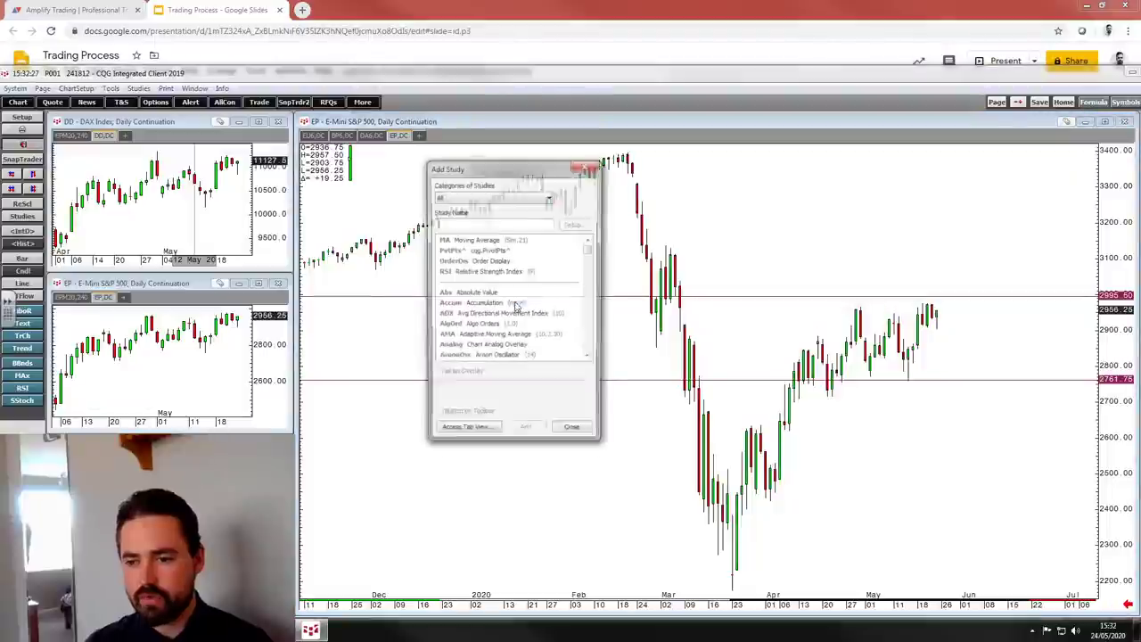
click(489, 240)
click(525, 431)
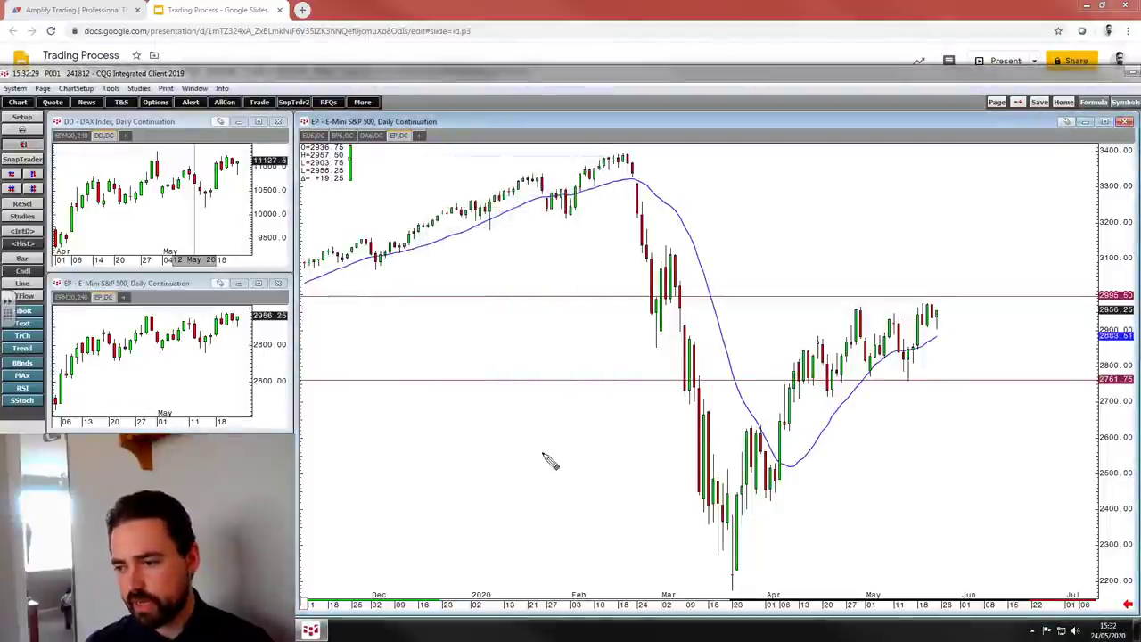
Step: Set the period of the E-Mini S&P 500 chart's simple moving average to 200 and apply it
right_click(818, 424)
click(753, 435)
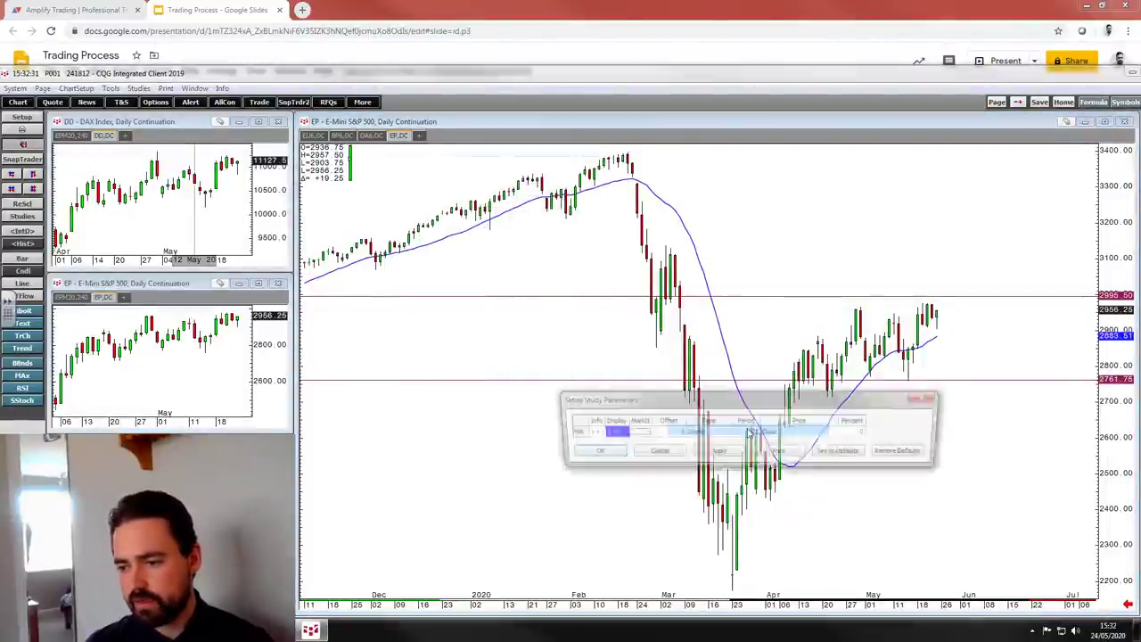
click(738, 432)
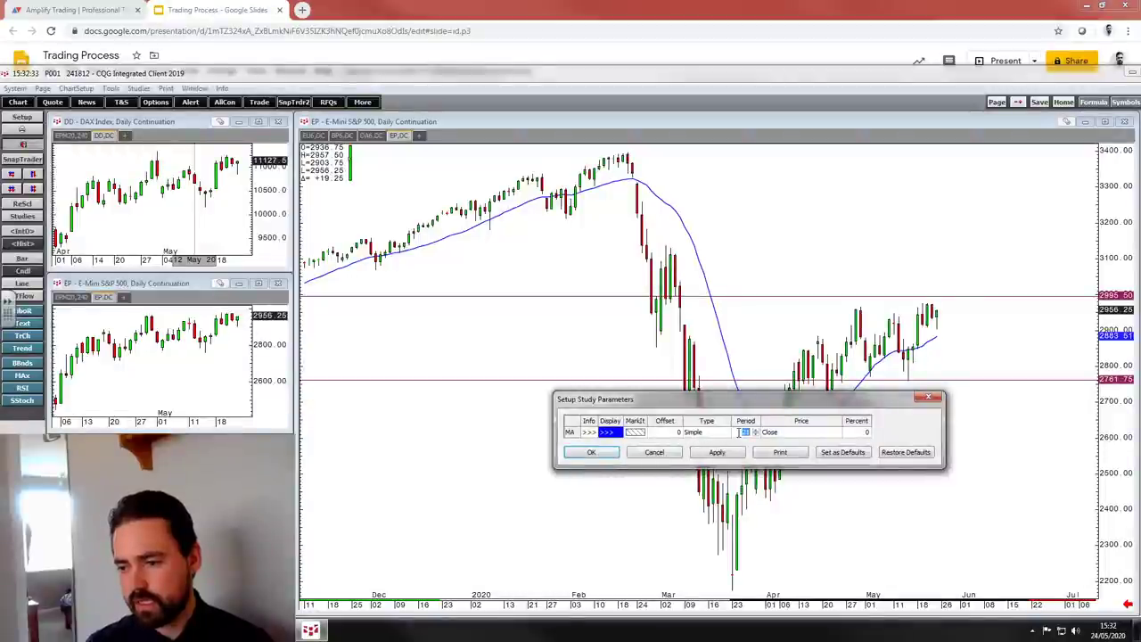
click(718, 452)
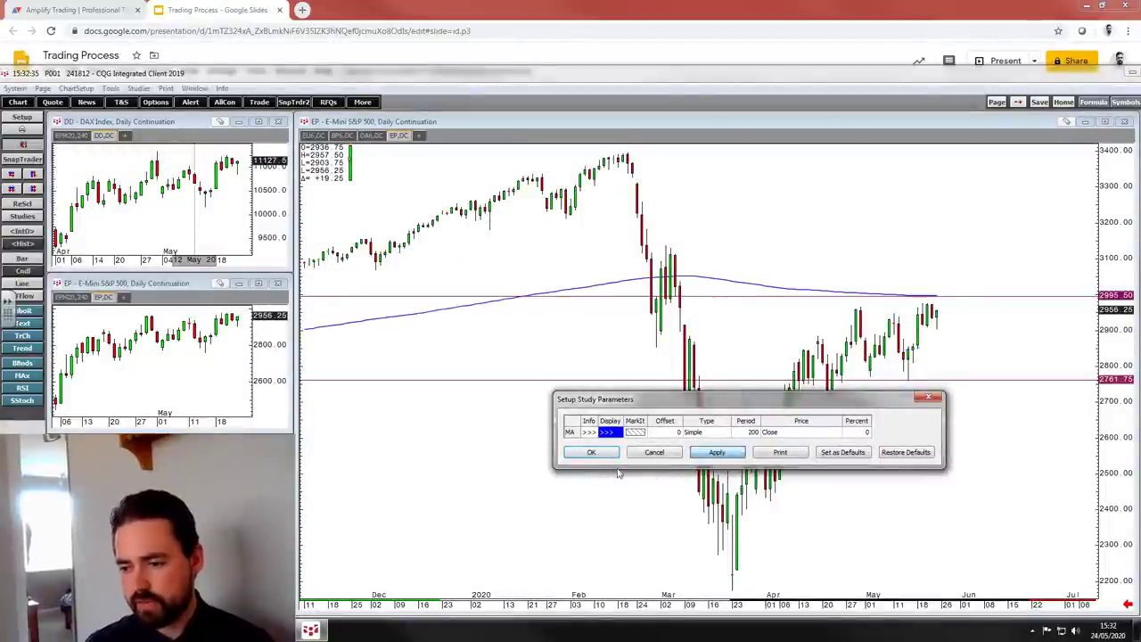
Step: Accept the 200-period simple moving average settings for the E-Mini S&P 500 chart
click(592, 452)
Step: Draw a Fibonacci retracement from the February high to the March low on the daily chart, and remove it
click(24, 312)
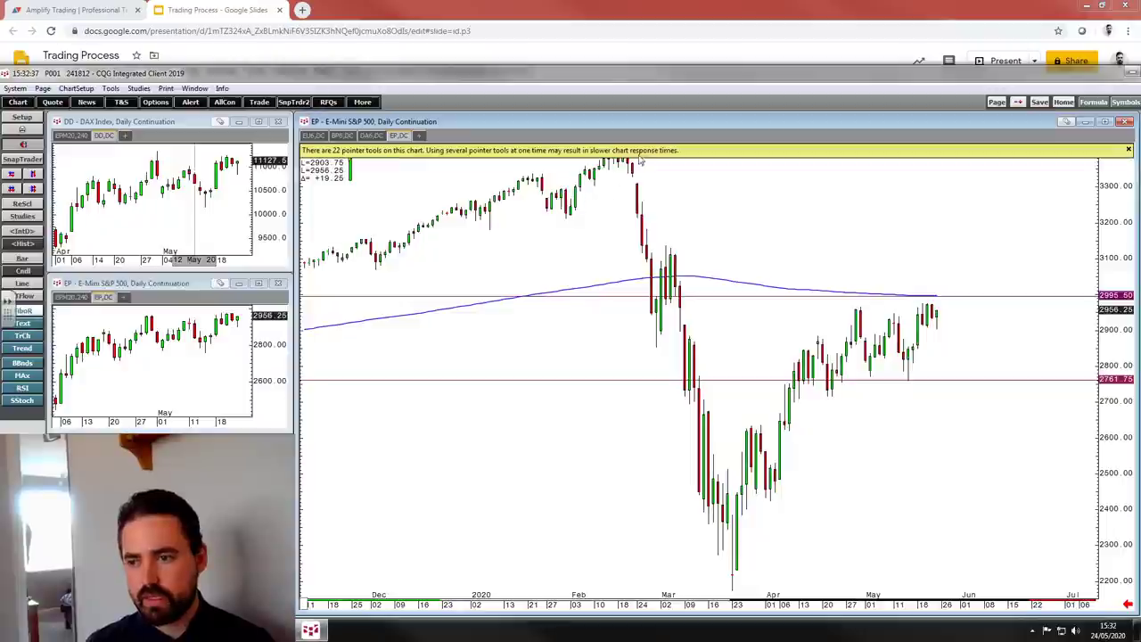
drag(635, 255, 638, 268)
click(1128, 151)
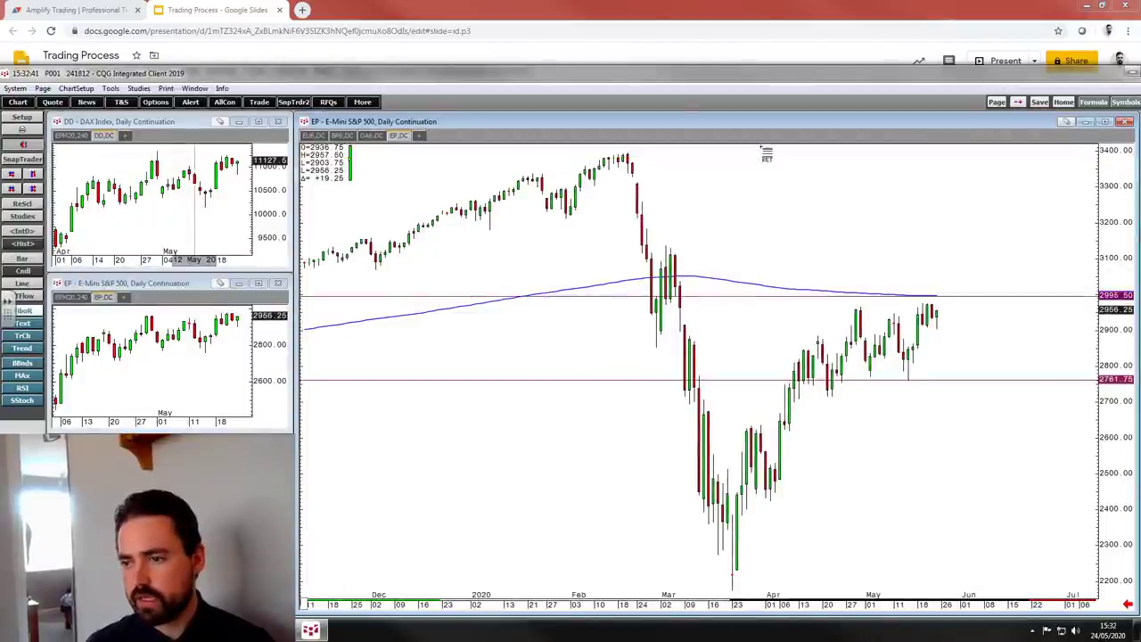
drag(632, 158, 777, 588)
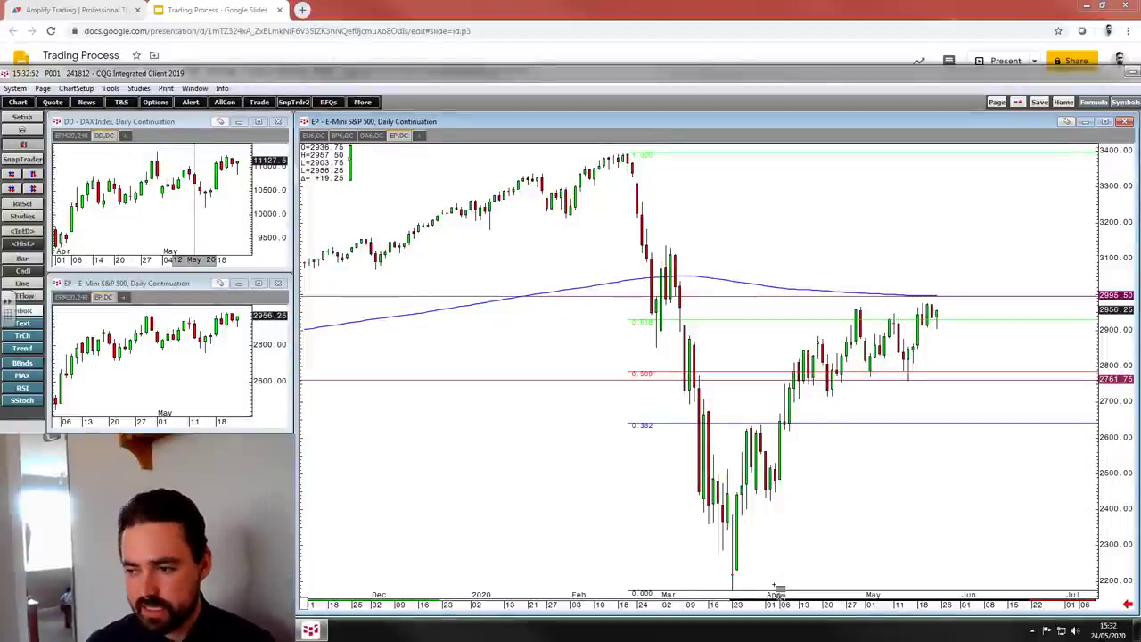
right_click(1009, 323)
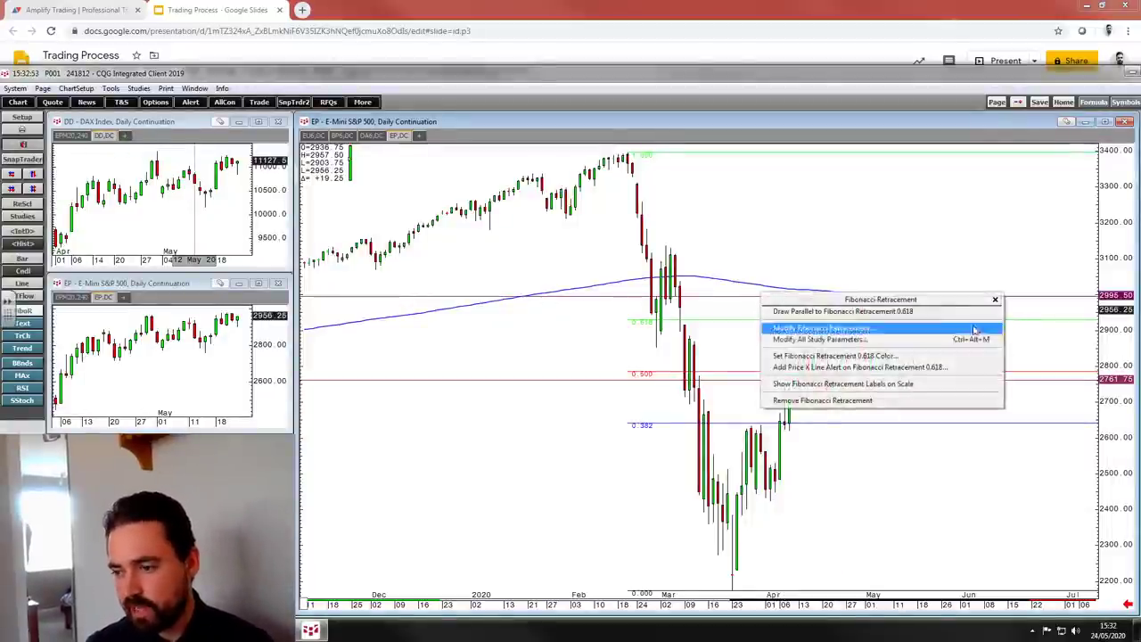
click(847, 401)
mouse_move(835, 383)
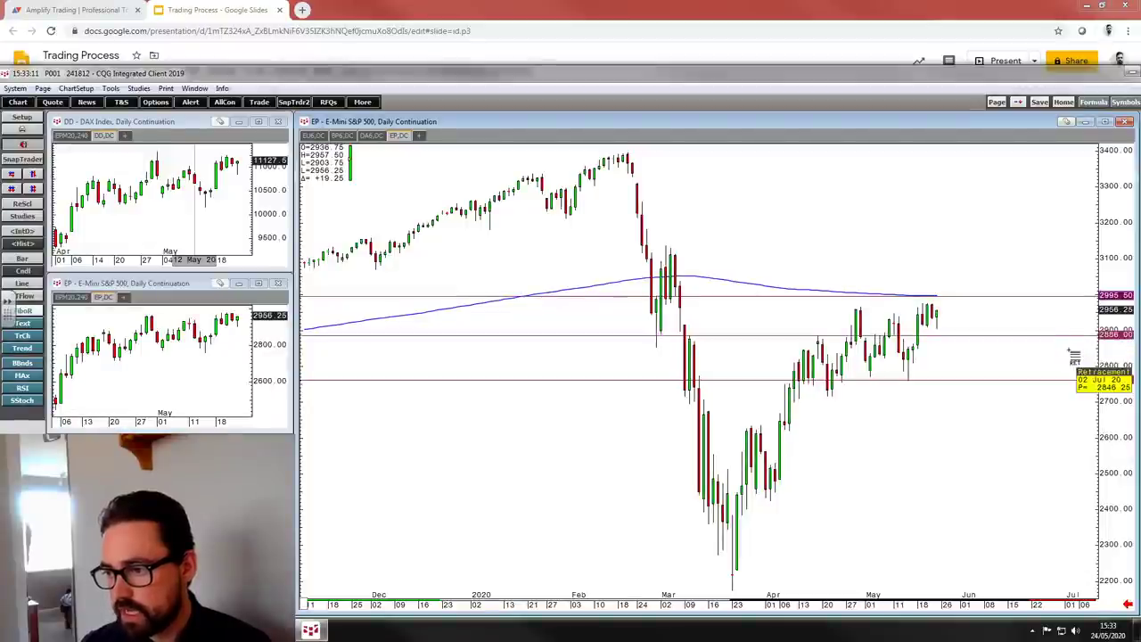
Step: Mark the March, April and early May price reactions at the 2886.00 level with rectangles, and box the latest zone around it
right_click(1020, 170)
mouse_move(1008, 206)
click(1048, 257)
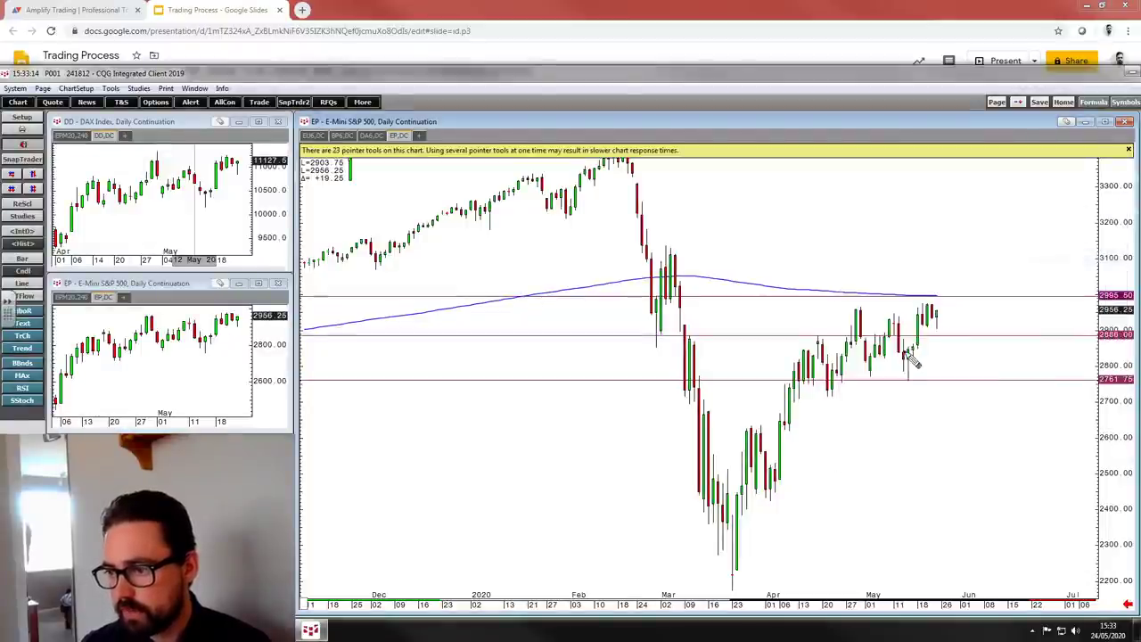
drag(871, 333, 889, 346)
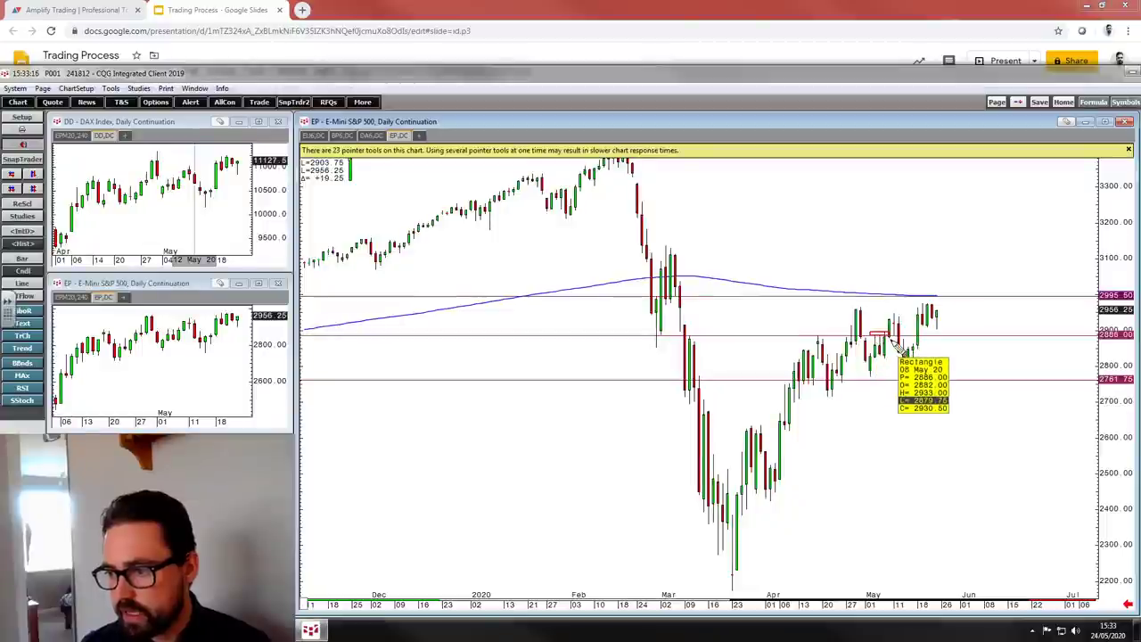
drag(807, 332, 827, 341)
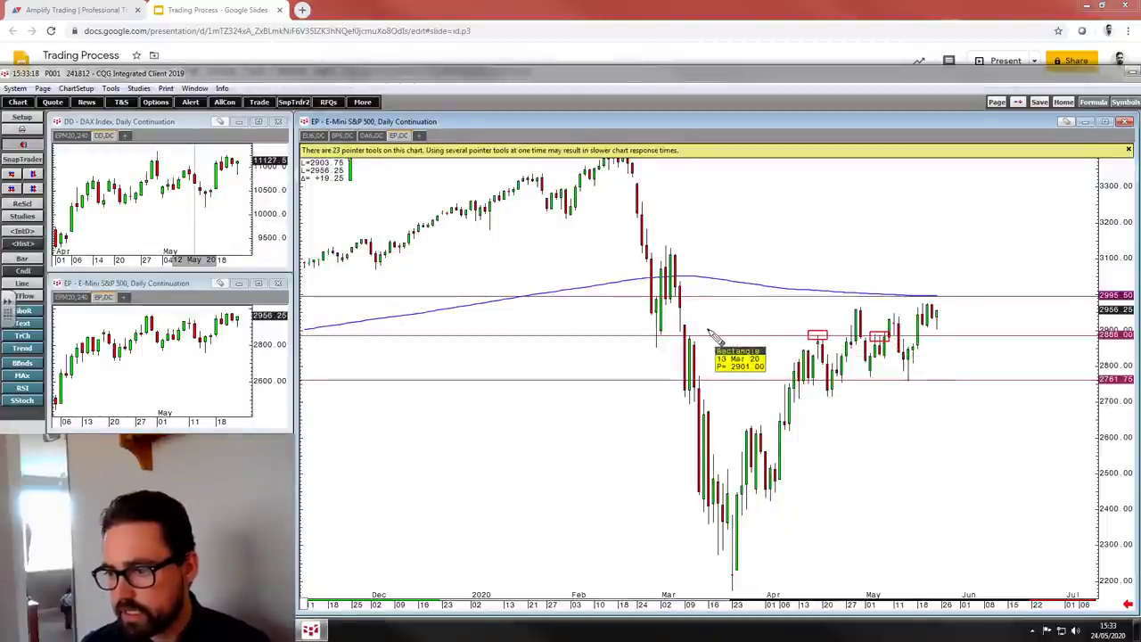
drag(684, 330, 703, 342)
drag(888, 339, 970, 339)
Step: Switch the chart to the 60-minute timeframe and examine the boxed zone around 2886.00 beneath the latest low
key(Return)
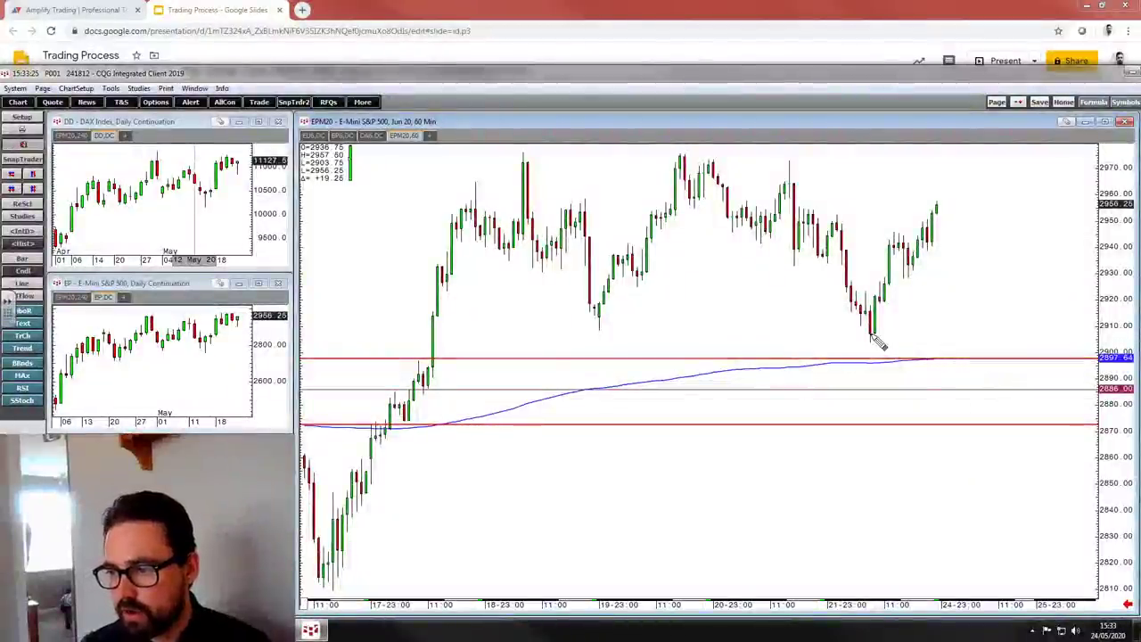
mouse_move(852, 339)
mouse_down()
mouse_move(915, 382)
mouse_move(913, 371)
mouse_up()
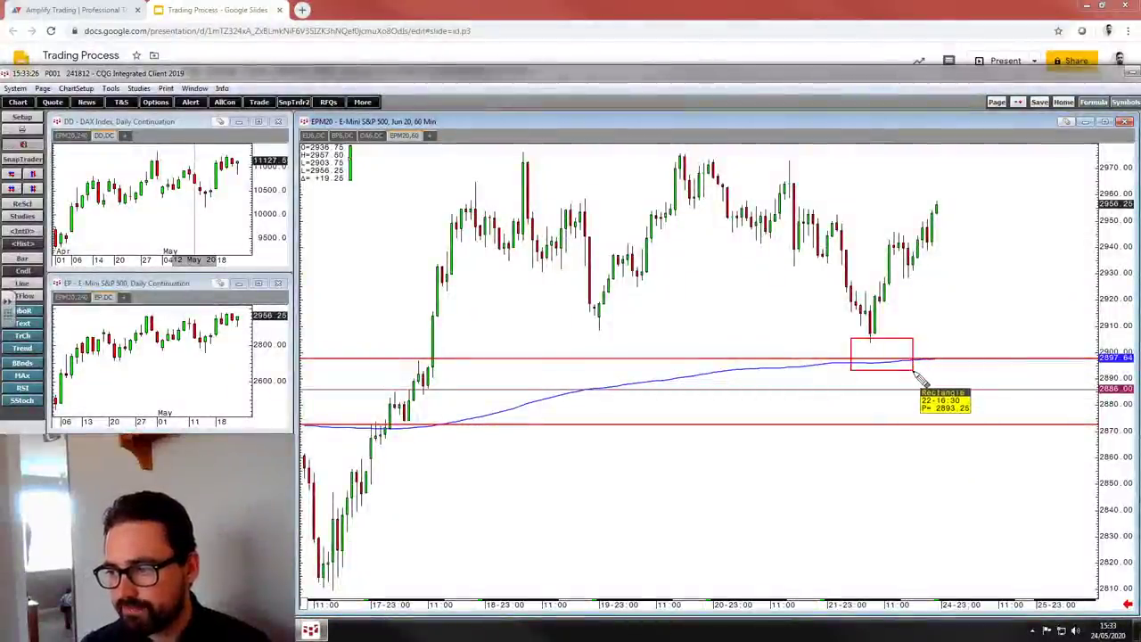
key(Escape)
drag(804, 606, 1006, 606)
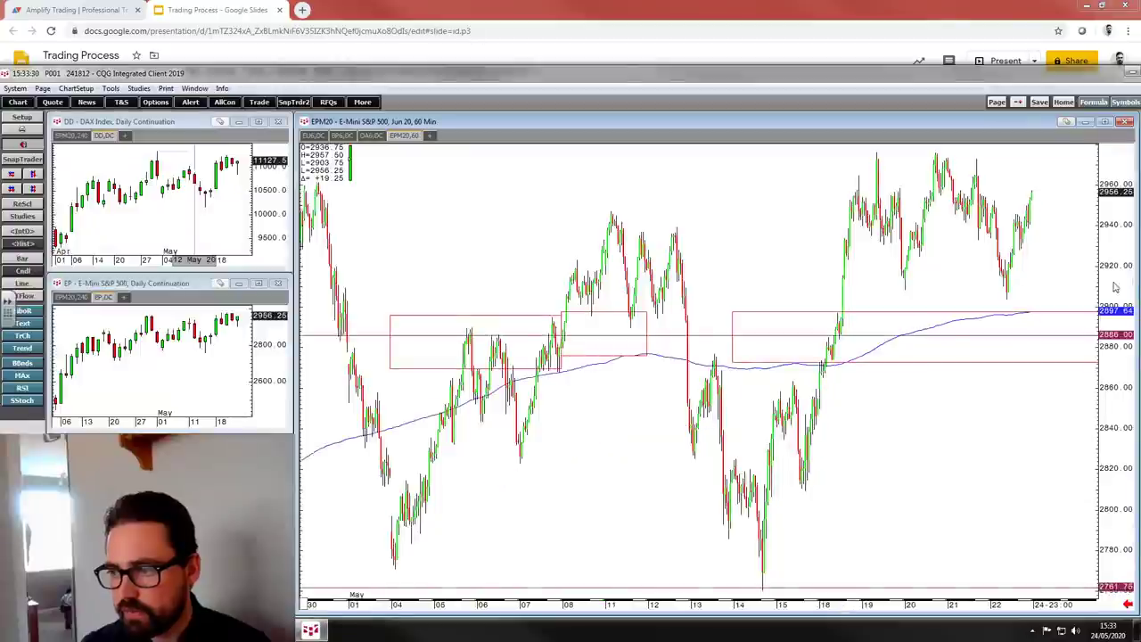
drag(1113, 288, 1113, 338)
drag(1001, 378, 914, 384)
drag(1047, 345, 976, 355)
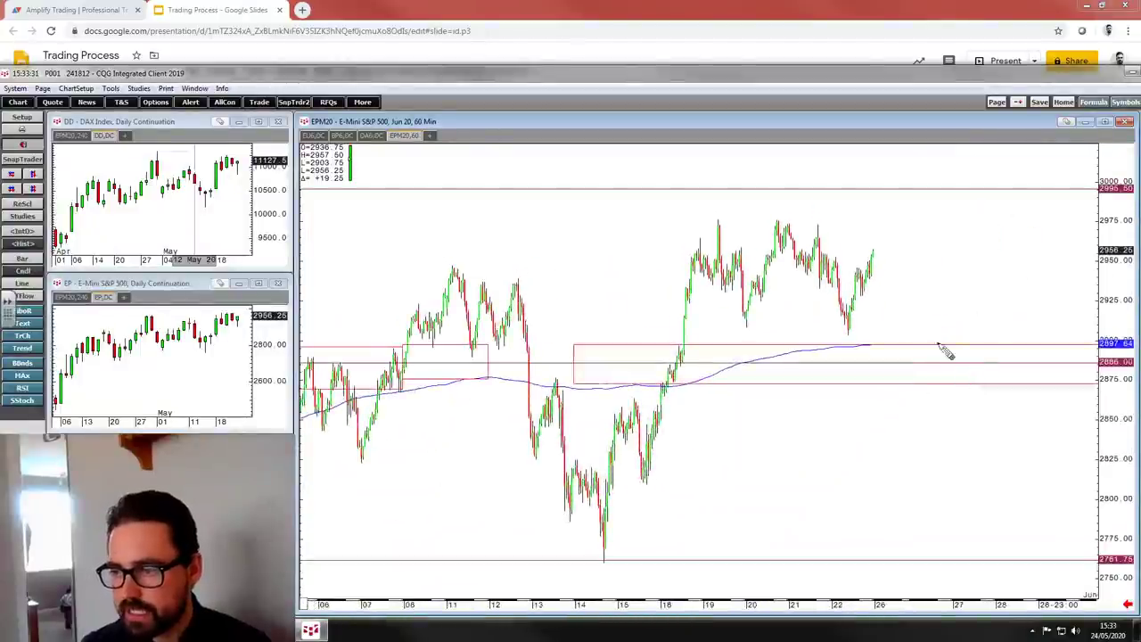
right_click(937, 247)
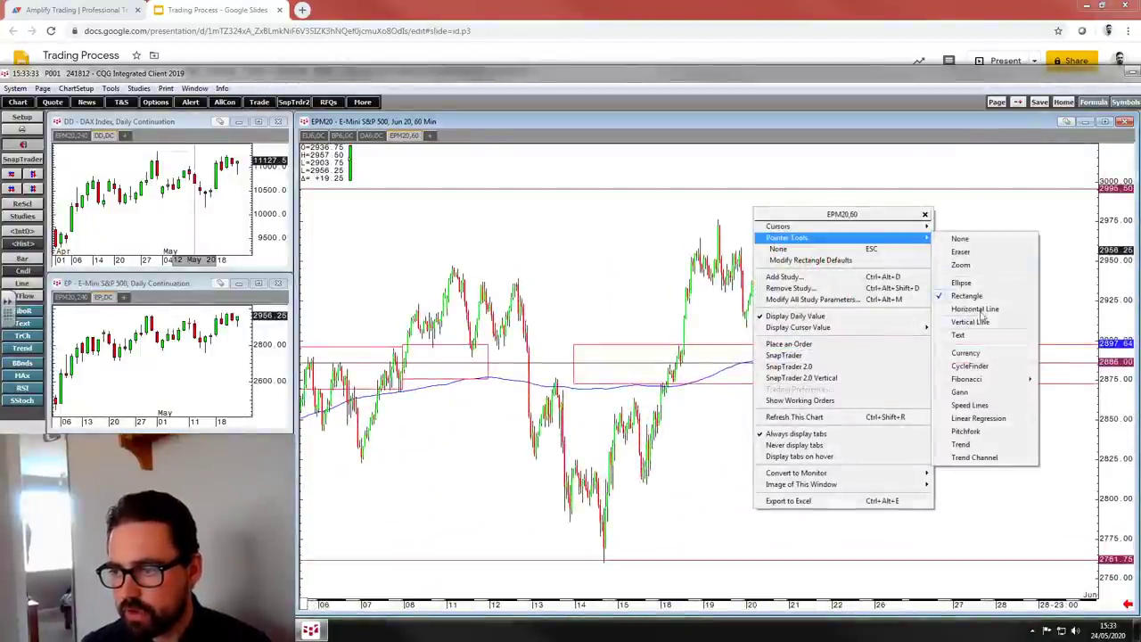
click(980, 430)
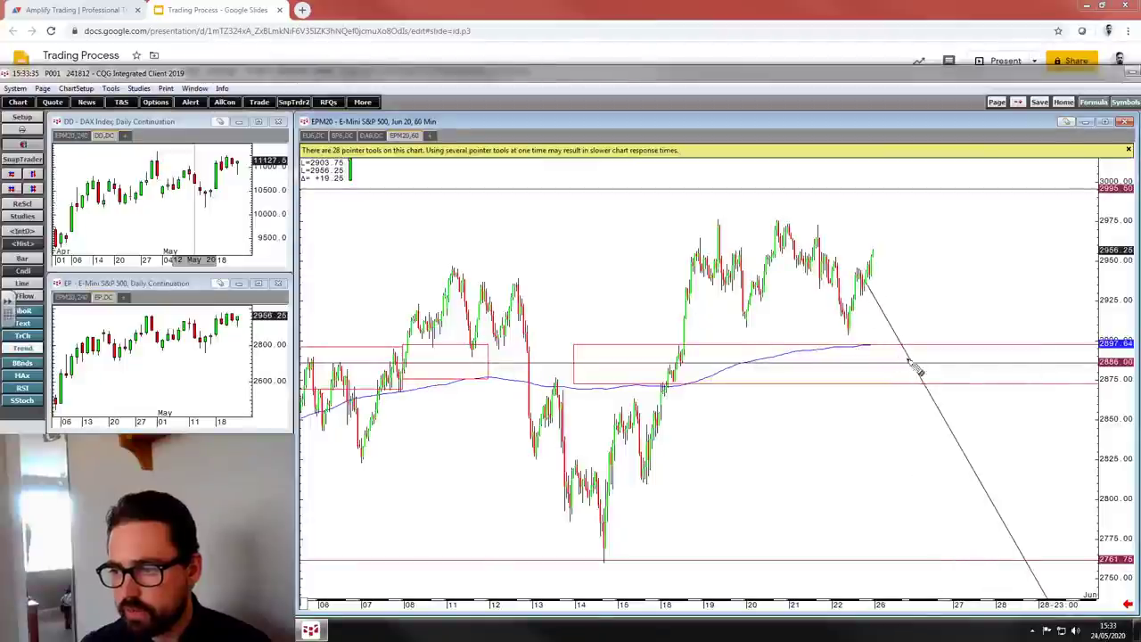
right_click(907, 352)
right_click(917, 254)
mouse_move(897, 250)
click(971, 230)
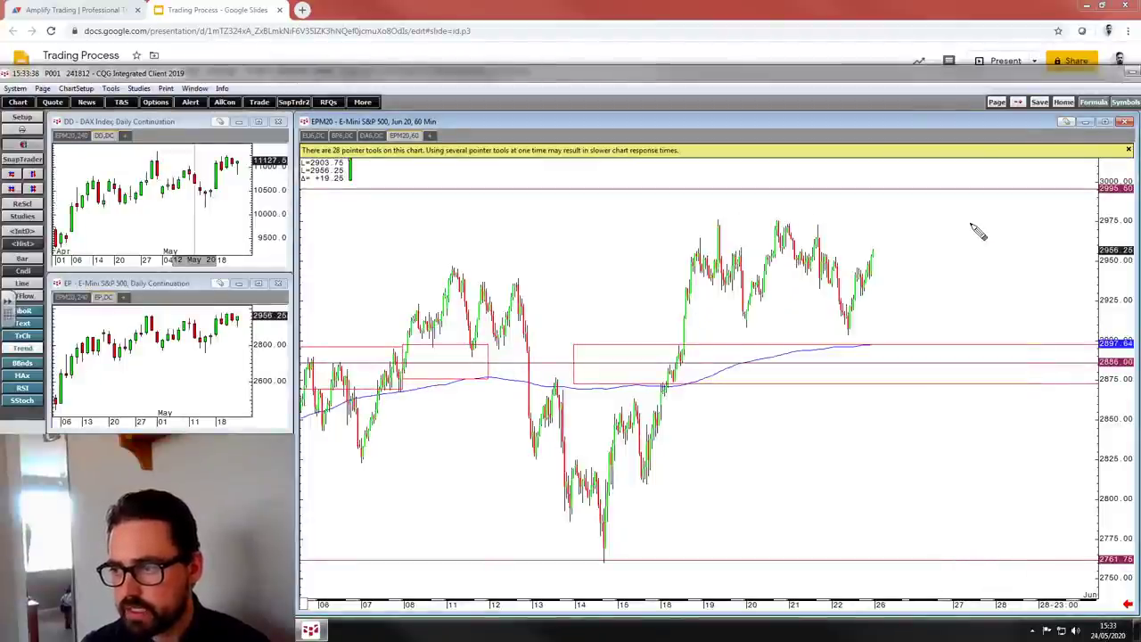
Step: Switch the E-Mini S&P 500 chart to the 240-minute timeframe, showing price history back to late February
text(240)
key(Return)
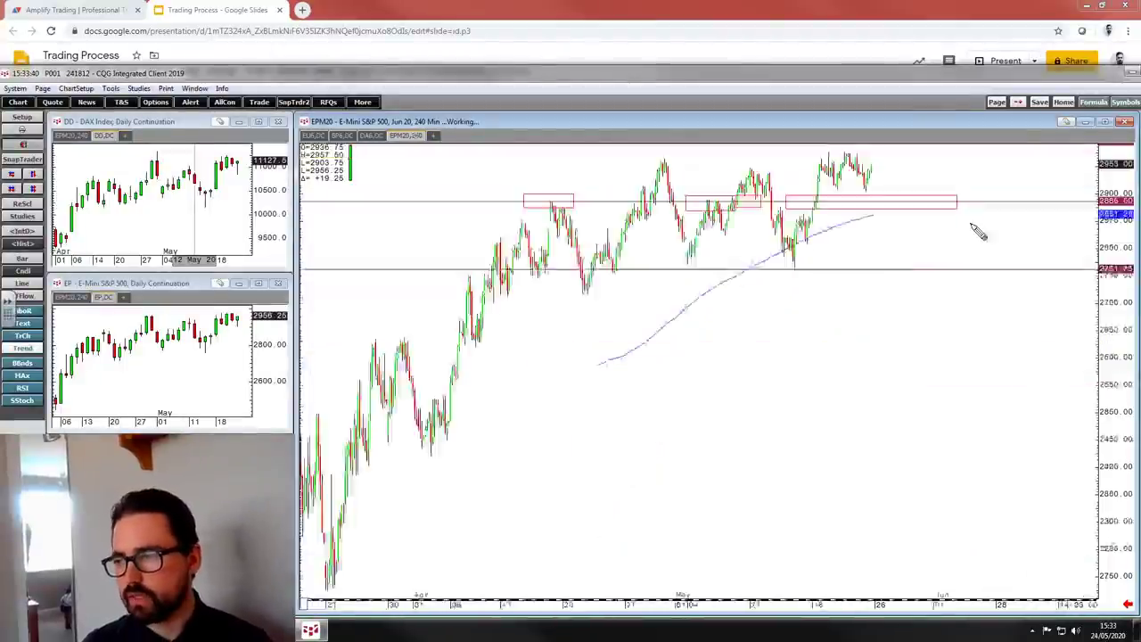
drag(865, 602, 786, 606)
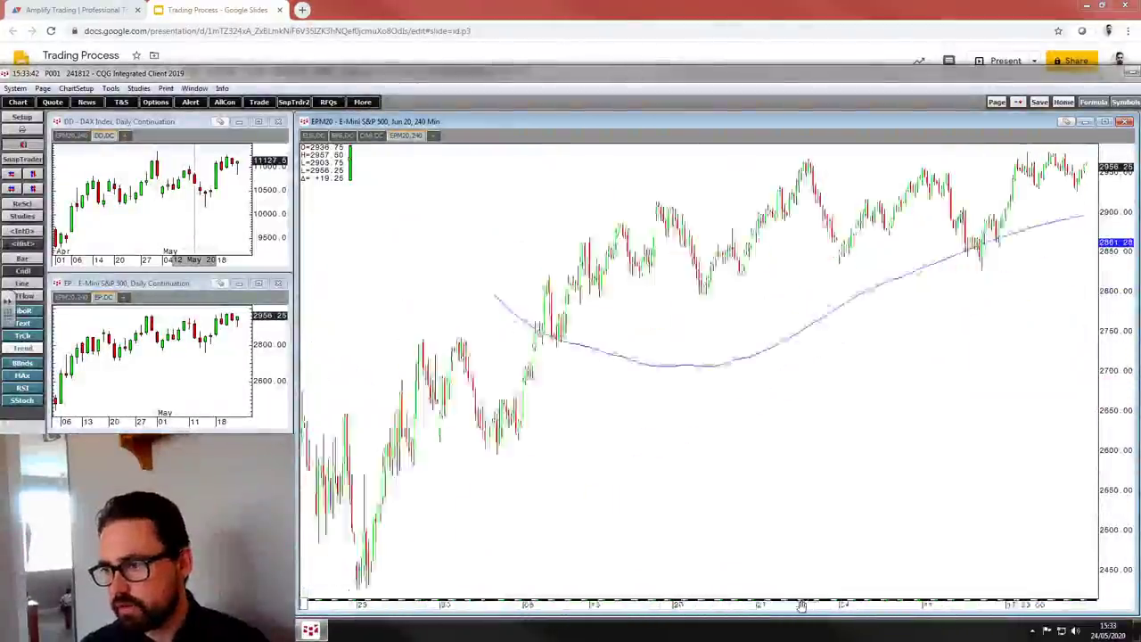
Step: Circle the late April and mid-May price highs with ellipses on the 240-minute chart
click(706, 289)
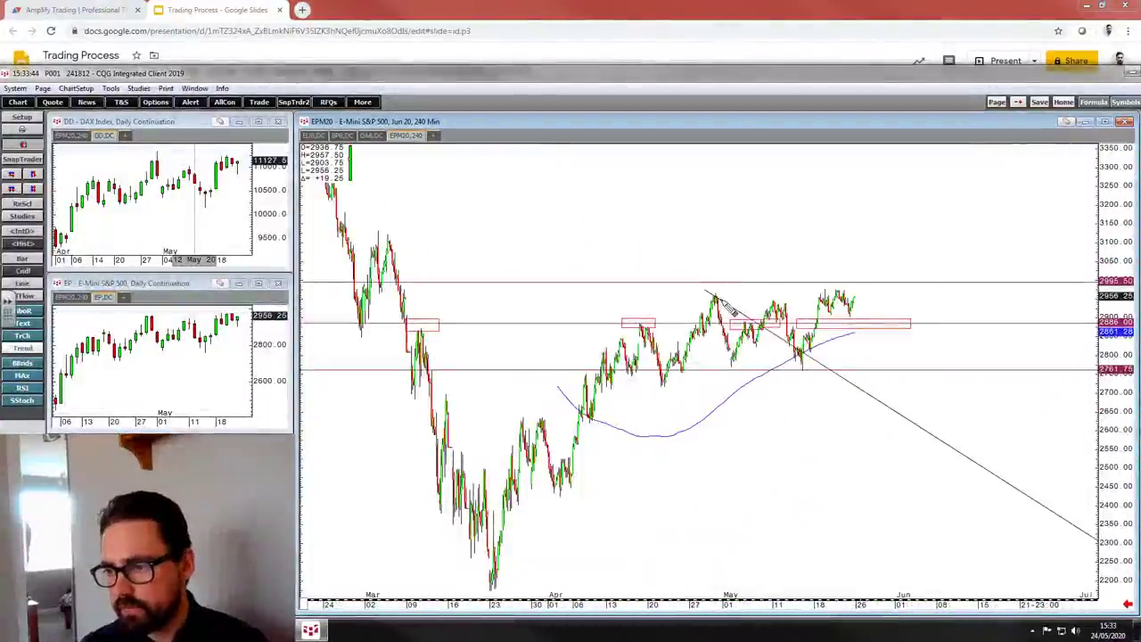
right_click(704, 294)
mouse_move(677, 207)
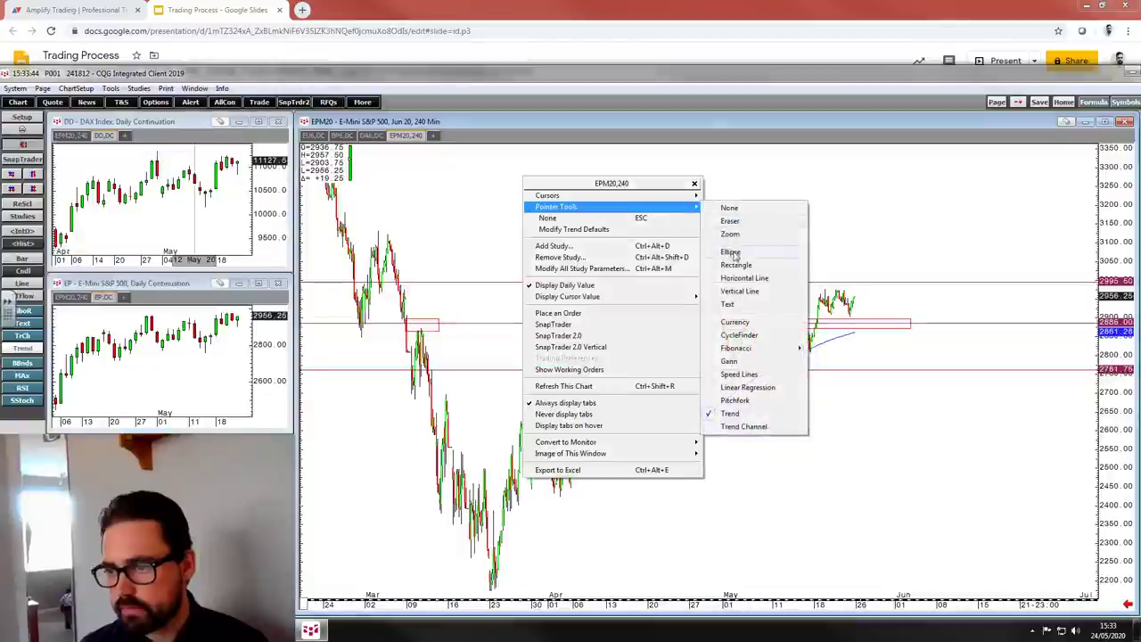
click(731, 251)
drag(710, 290, 728, 302)
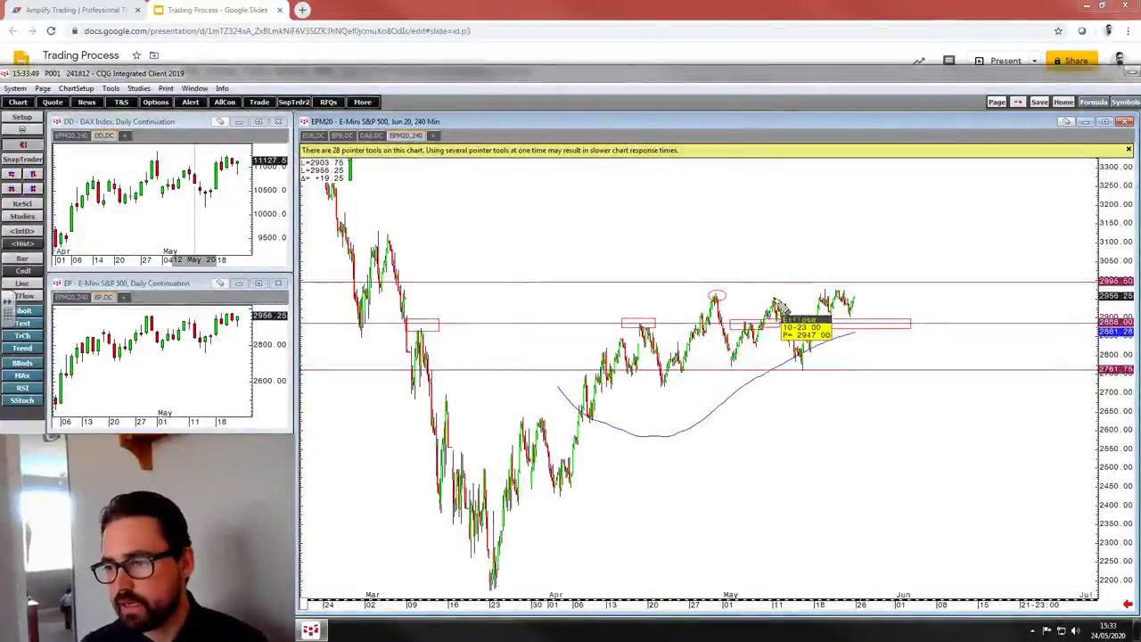
drag(763, 297, 791, 312)
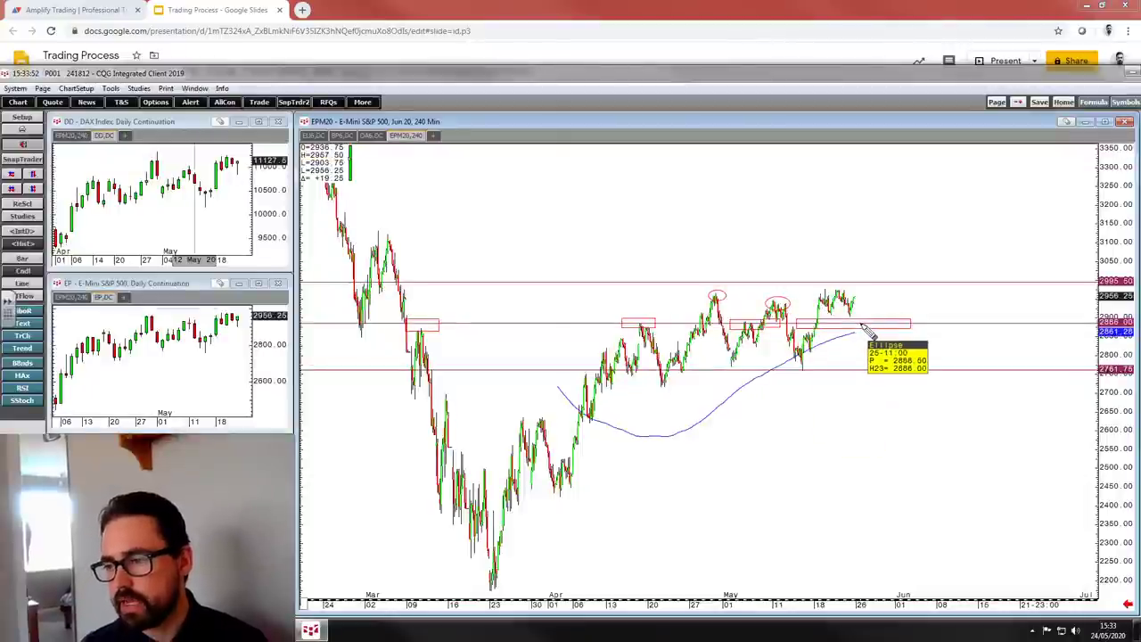
Step: Draw arrows projecting a drop from the latest price into the 2886.00 zone, a small bounce, and a rise toward 2995.50
drag(1114, 356, 1114, 303)
right_click(823, 162)
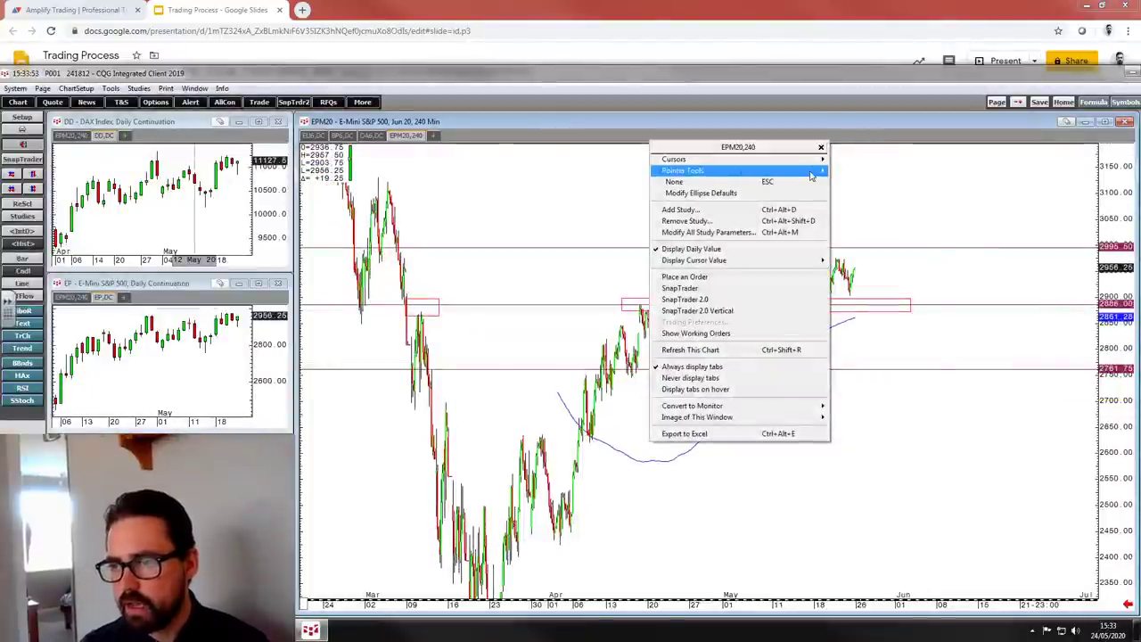
mouse_move(812, 170)
click(855, 268)
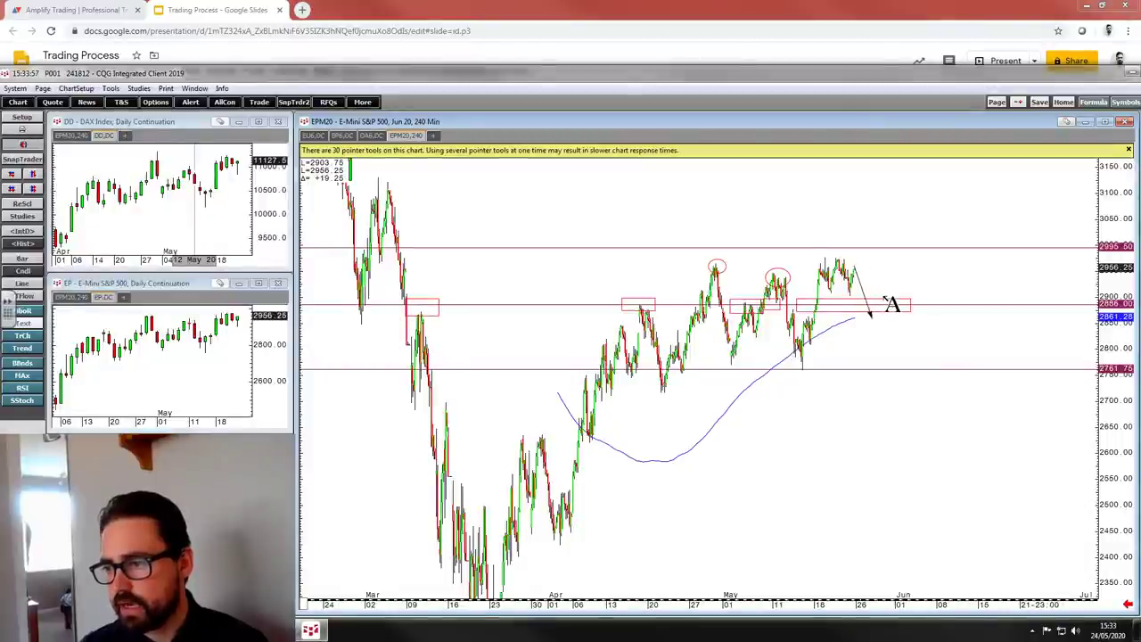
drag(880, 297, 874, 319)
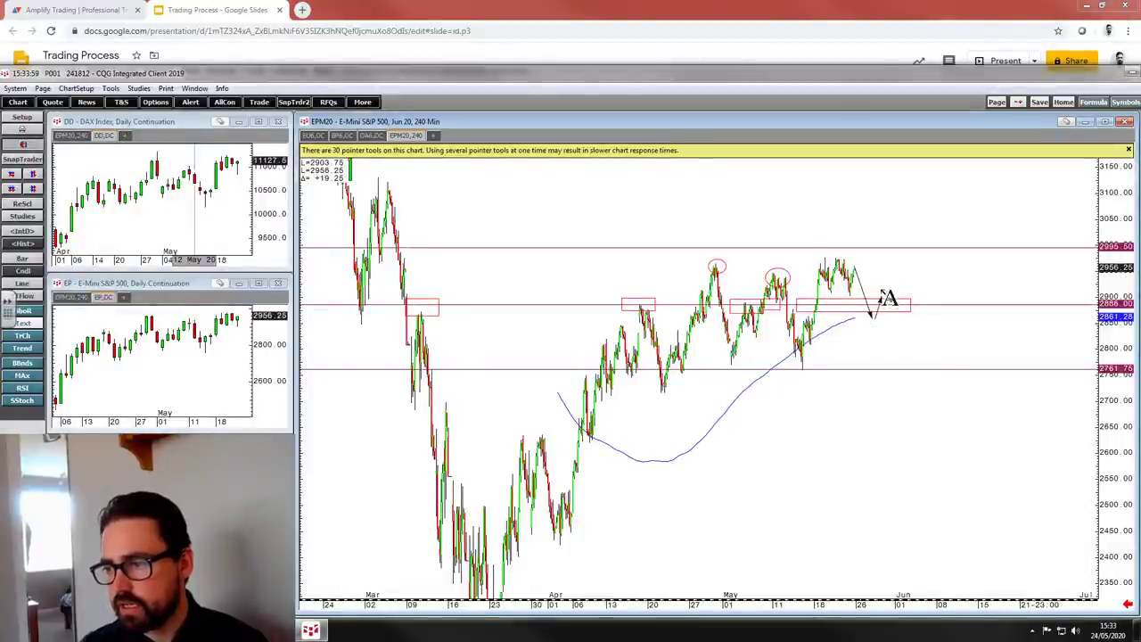
drag(915, 253, 897, 311)
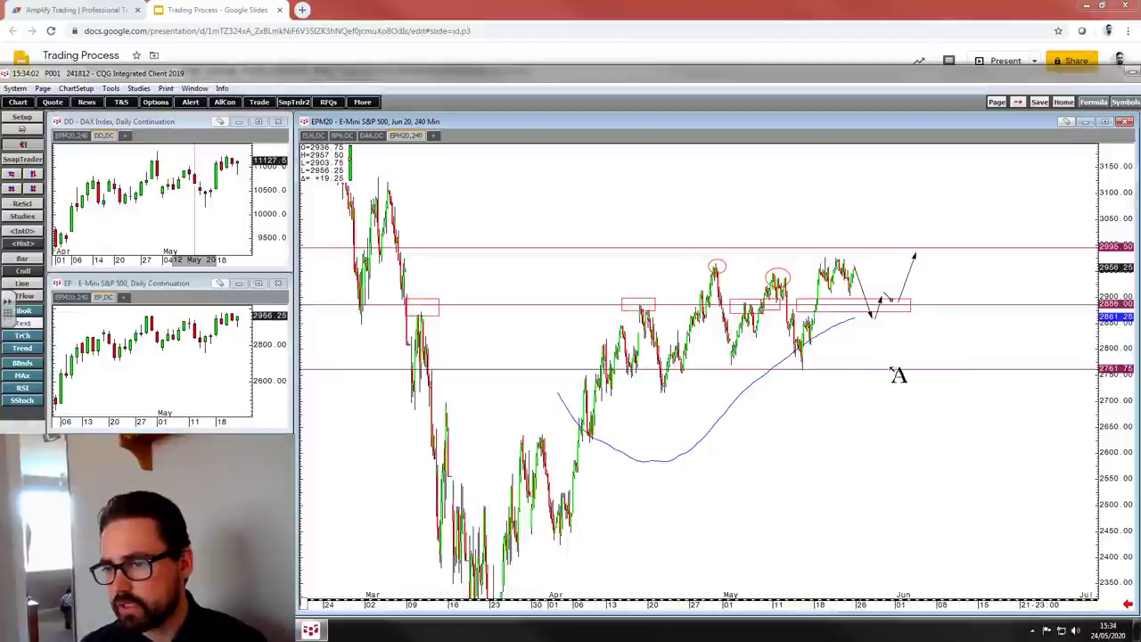
drag(881, 389, 909, 439)
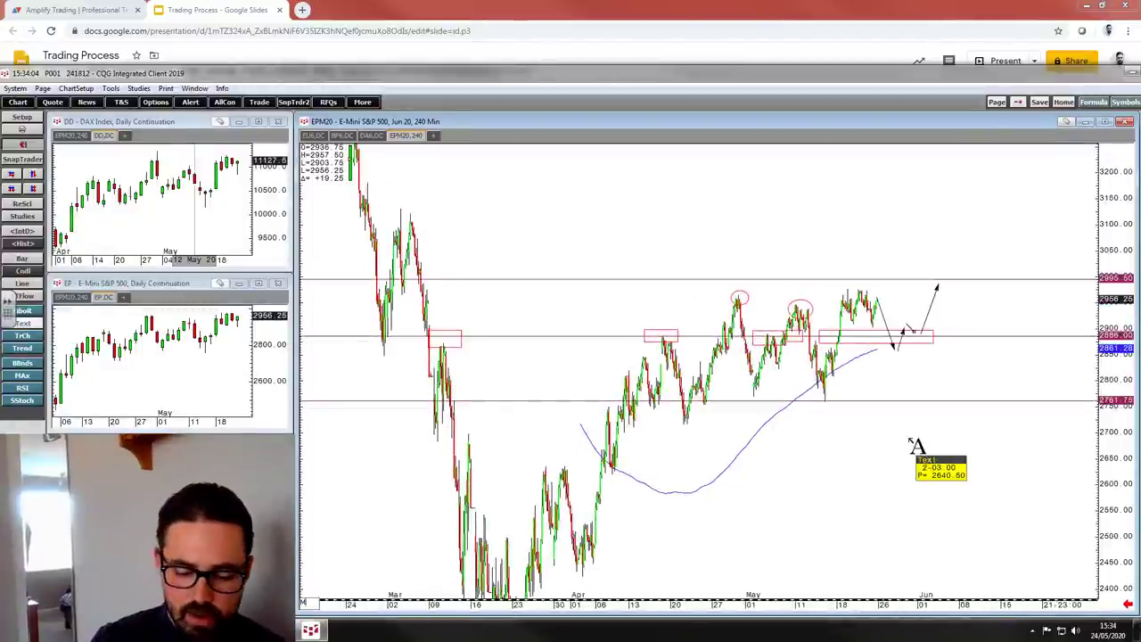
Step: Switch the chart to the daily continuation timeframe and draw an arrow pointing to the 2761.75 level
text(DC)
key(Return)
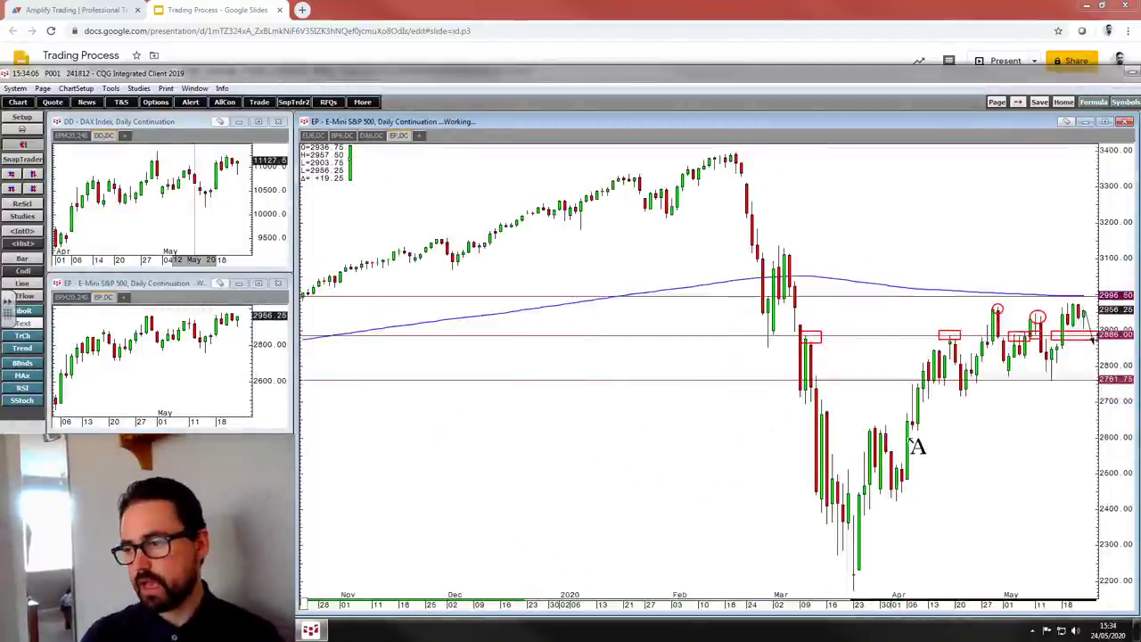
drag(1109, 356, 1109, 312)
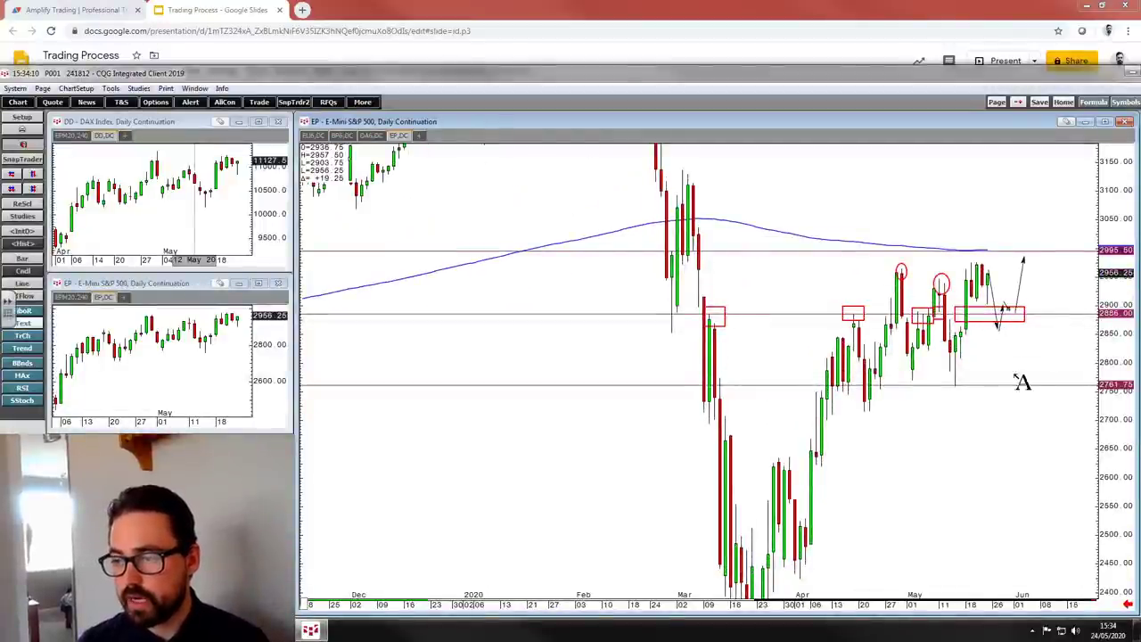
mouse_move(1050, 361)
mouse_down()
mouse_move(1059, 339)
mouse_move(1114, 401)
mouse_up()
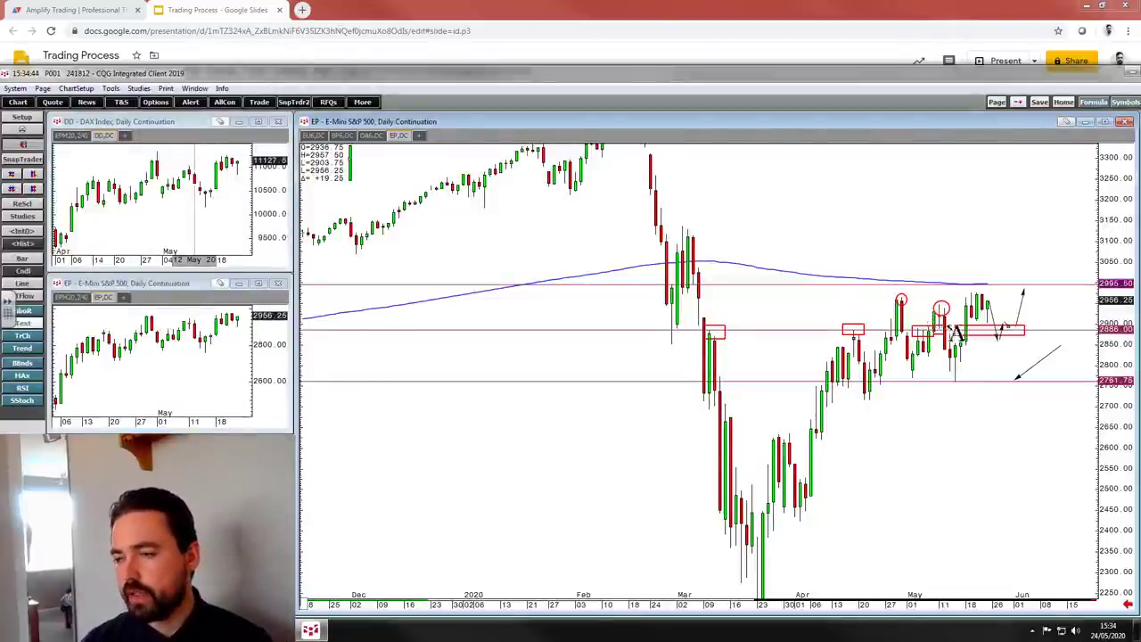
Step: View the Trading the Amplify Process slide and the AmplifyNow page in the browser, and return to the CQG charts
click(203, 9)
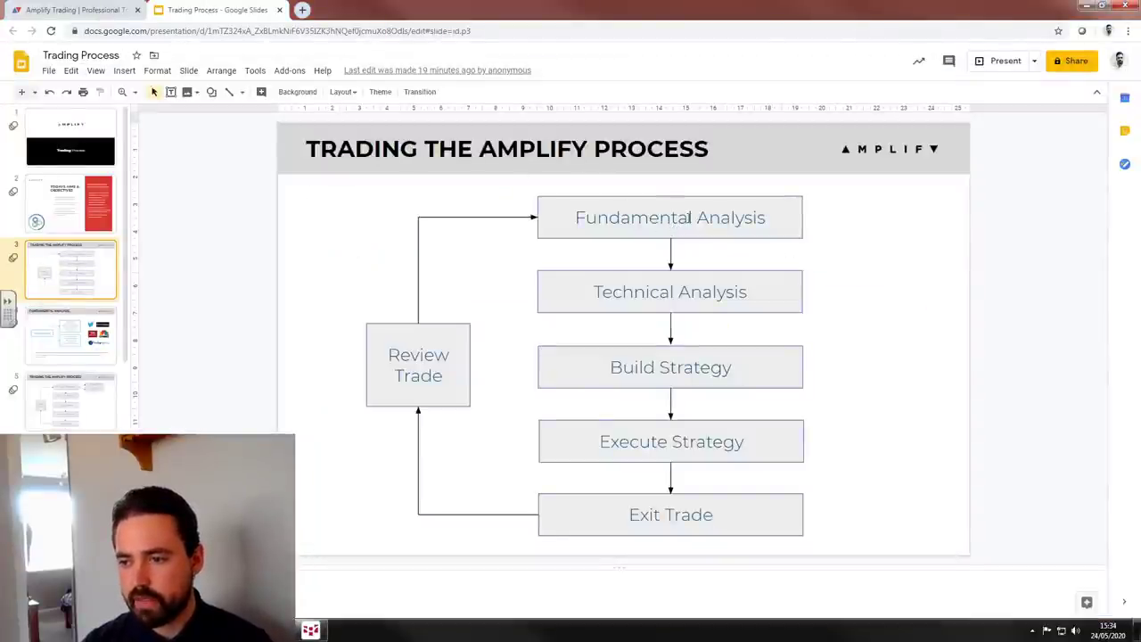
click(72, 10)
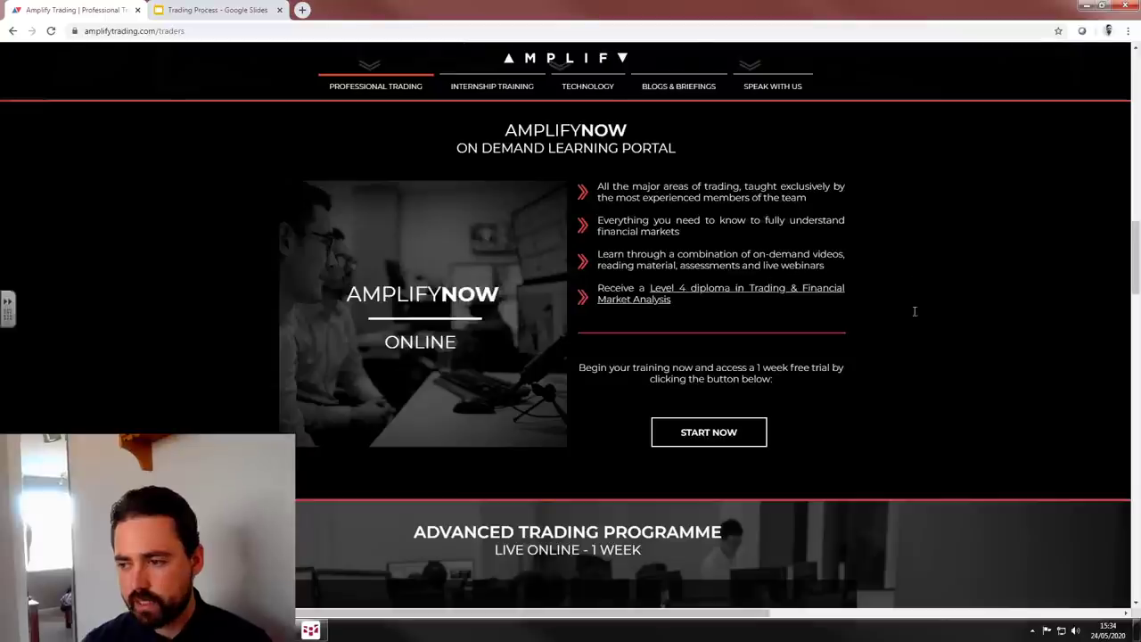
click(1089, 8)
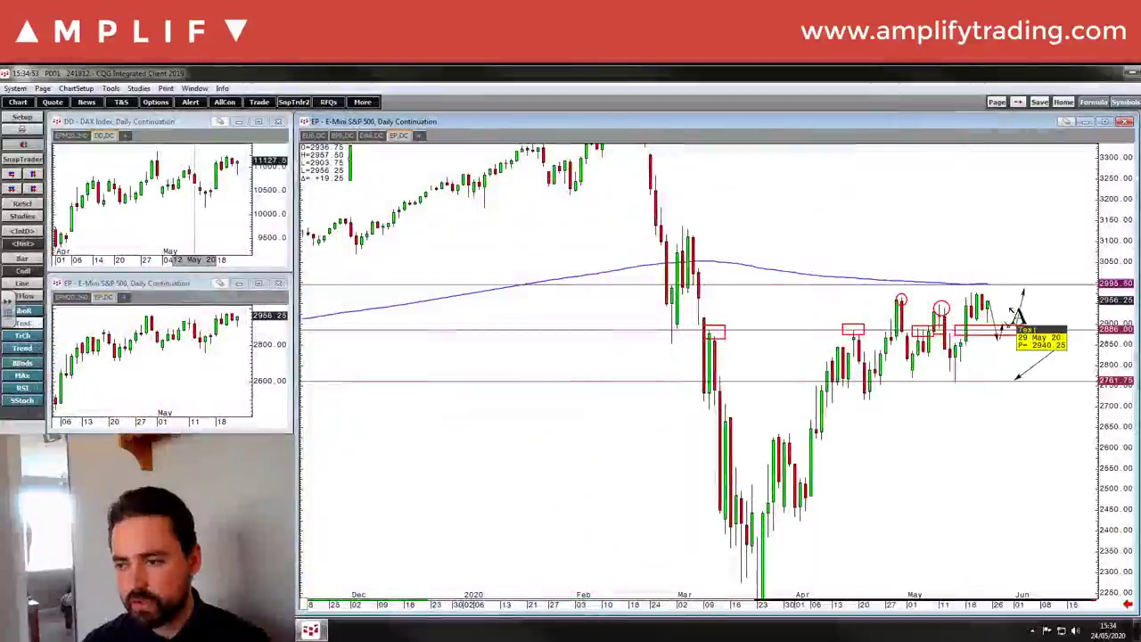
Step: Mark horizontal levels at 3039.25 and 3114.00 on the daily E-Mini S&P 500 chart
drag(1125, 272, 1125, 266)
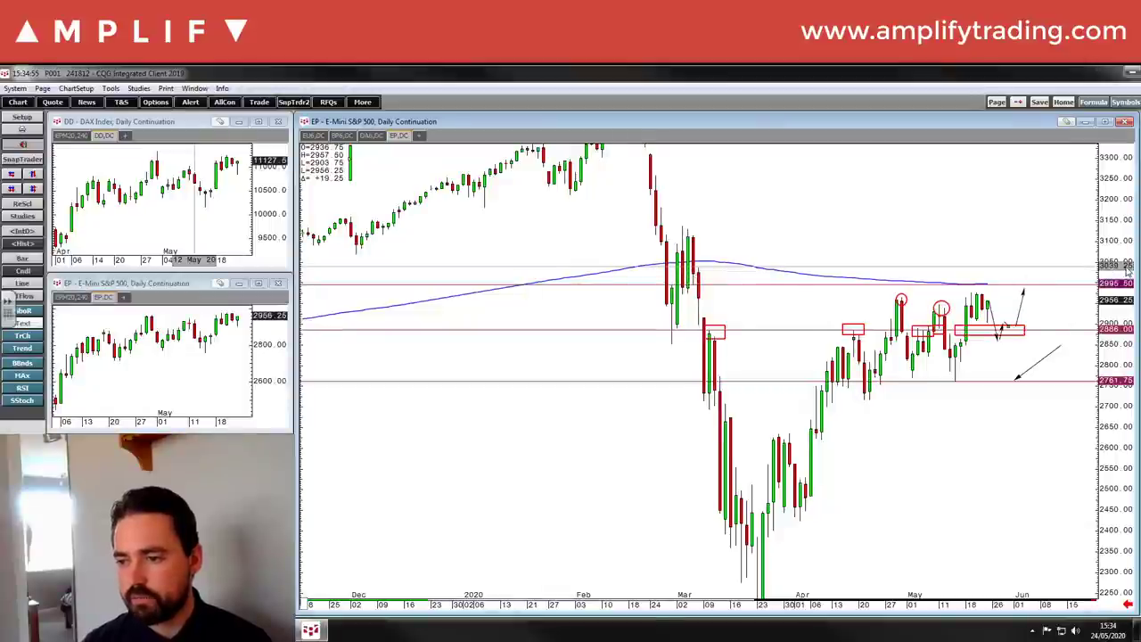
click(1126, 267)
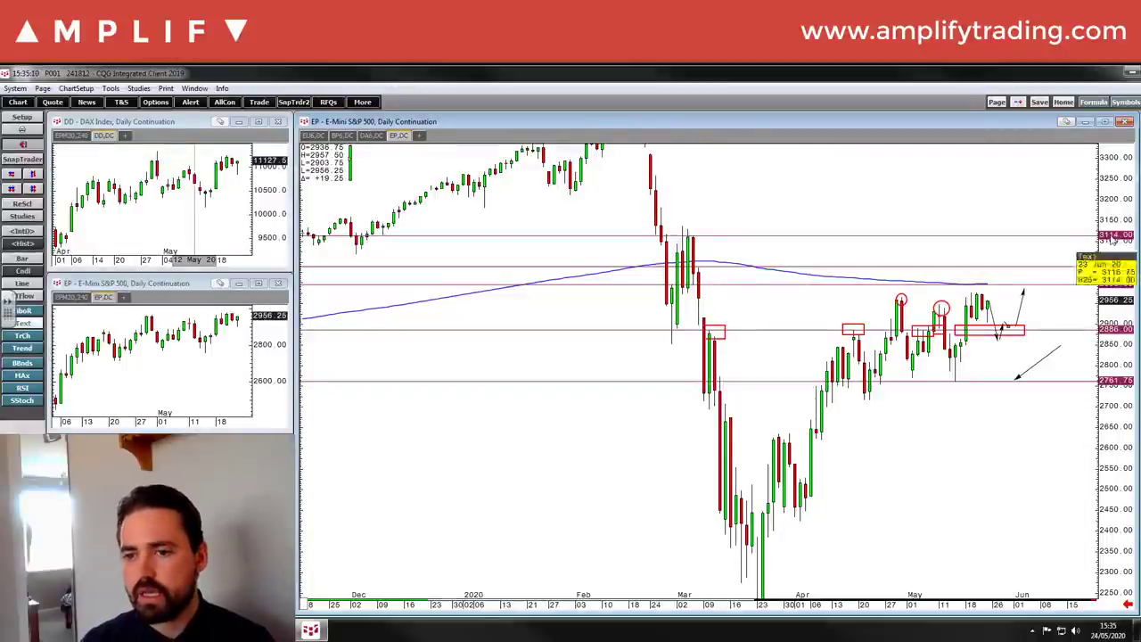
Step: Open the E-mini NASDAQ-100 (ENQ) daily chart in a new chart tab and mark a horizontal level at 9514.50
click(424, 137)
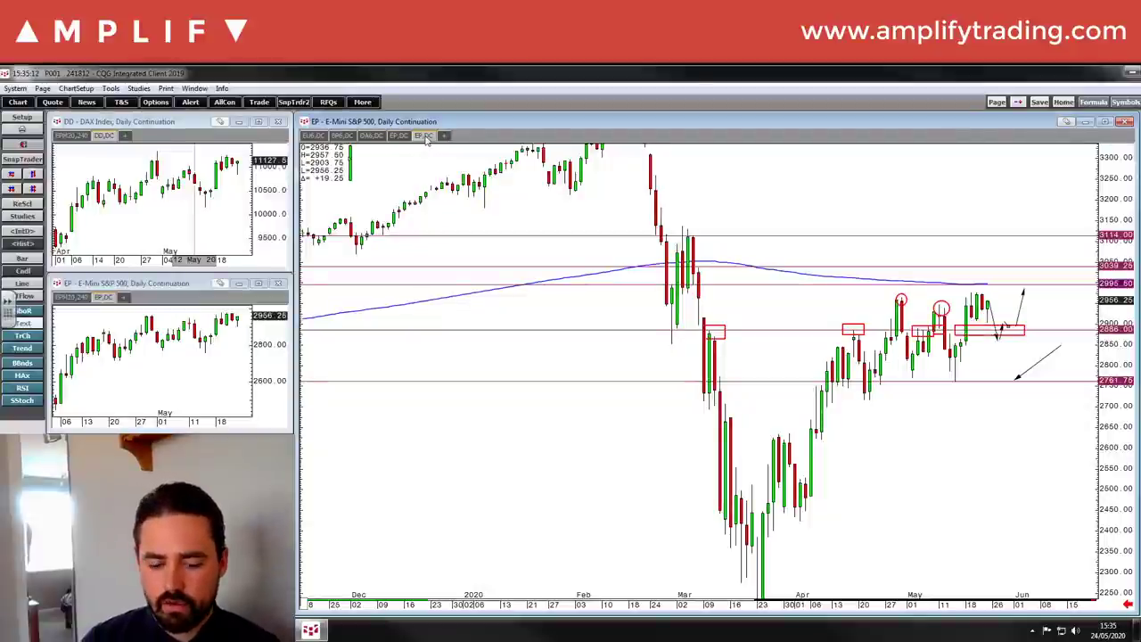
text(enq)
key(Return)
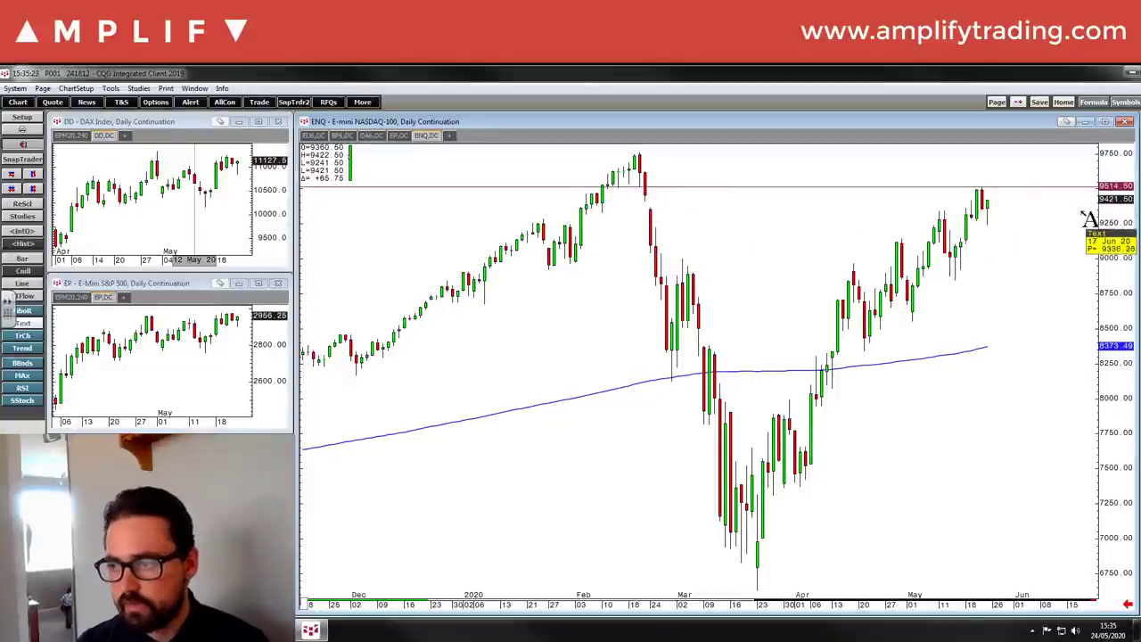
Step: Try horizontal levels at 9408.50, 9340.50 and 9268.25 on the NASDAQ-100 chart, and remove the 9408.50 line
click(1123, 201)
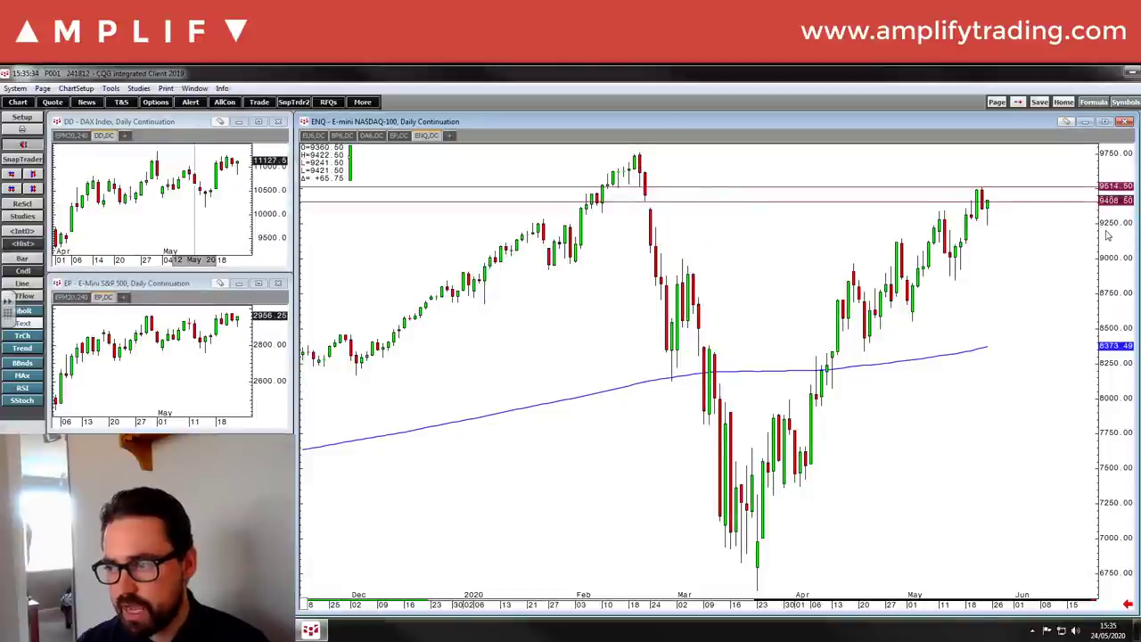
drag(1106, 235, 1112, 211)
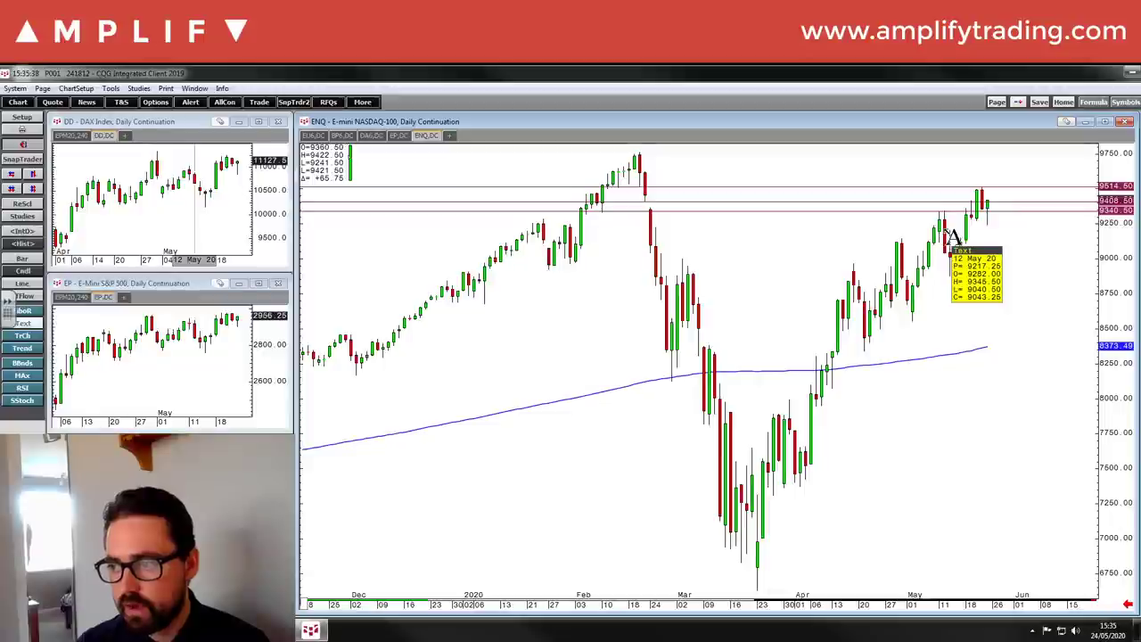
click(1114, 221)
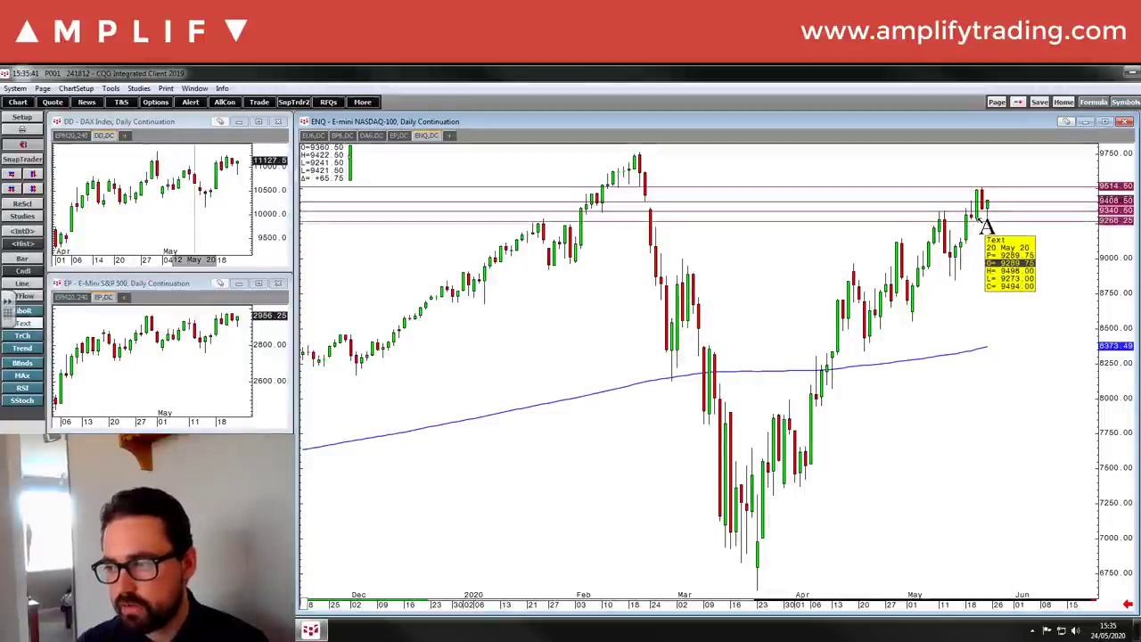
click(1108, 202)
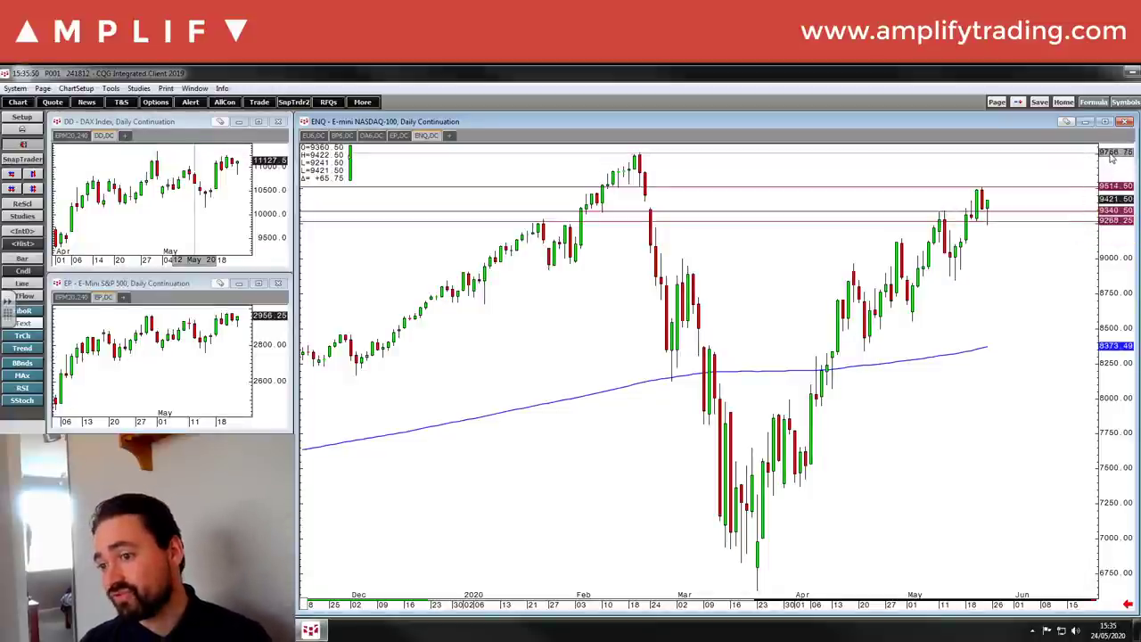
Step: Mark horizontal levels at 9756.75 and 9157.75 on the NASDAQ-100 chart and remove the 9268.25 and 9340.50 lines
click(1110, 156)
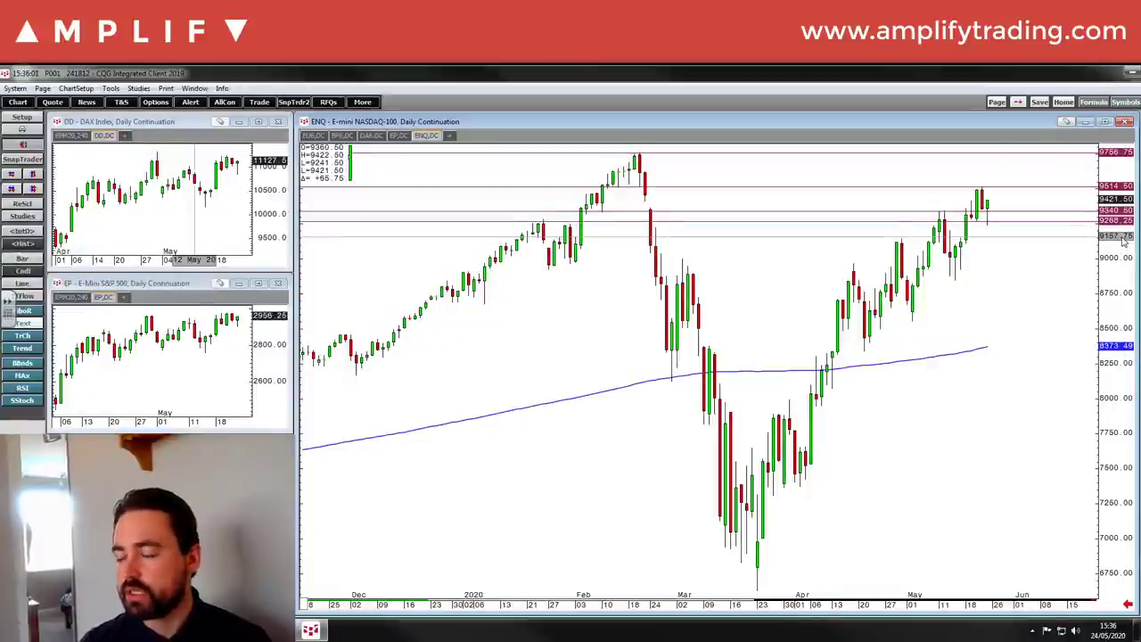
click(1121, 237)
click(1119, 221)
click(1114, 211)
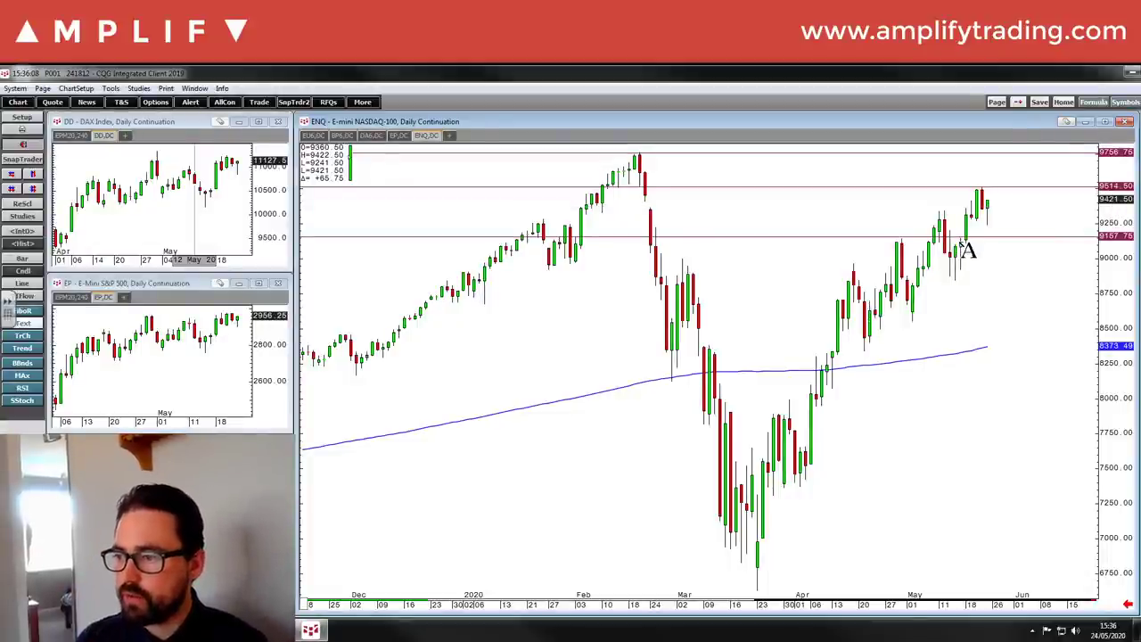
Step: Draw an arrow pointing to the 9157.75 level and circle the mid-May price gap where candles cross it
mouse_move(968, 250)
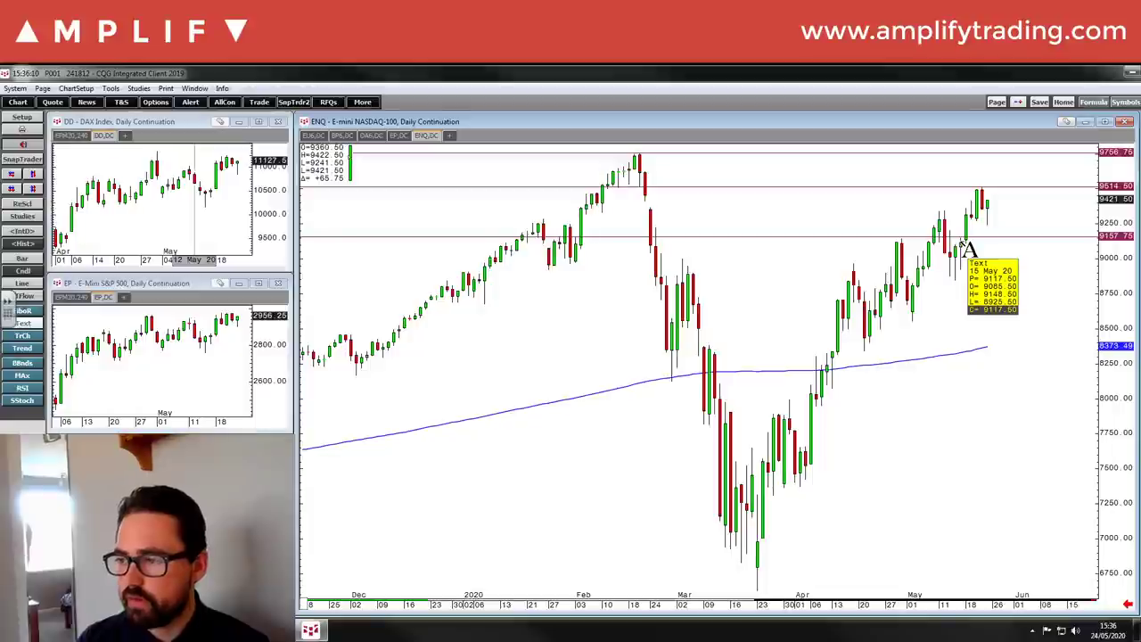
click(1007, 243)
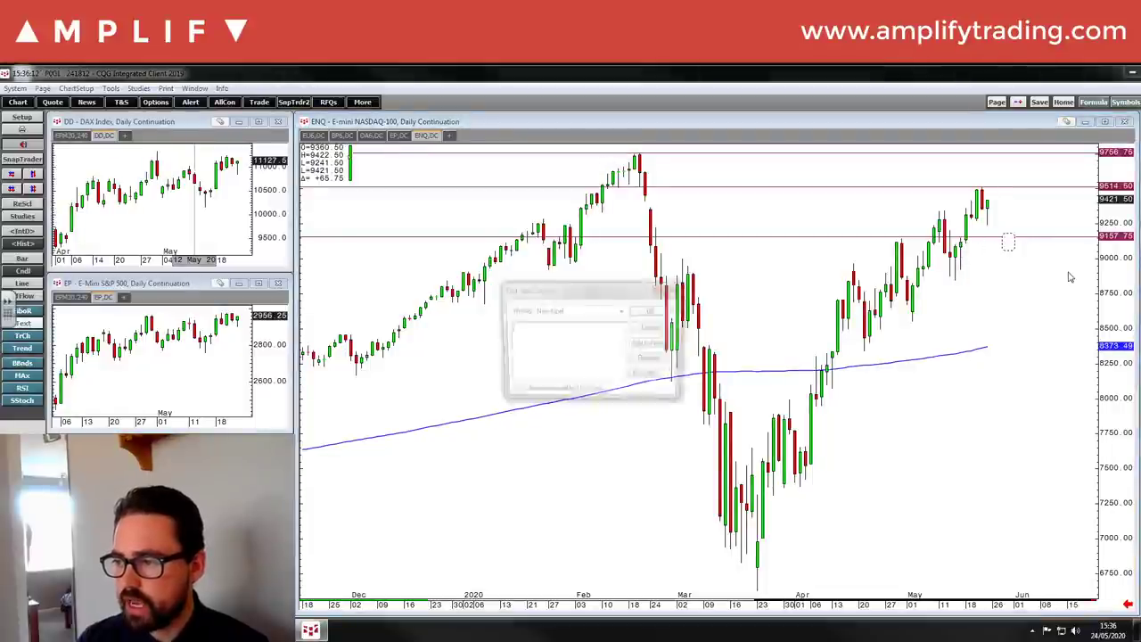
click(668, 316)
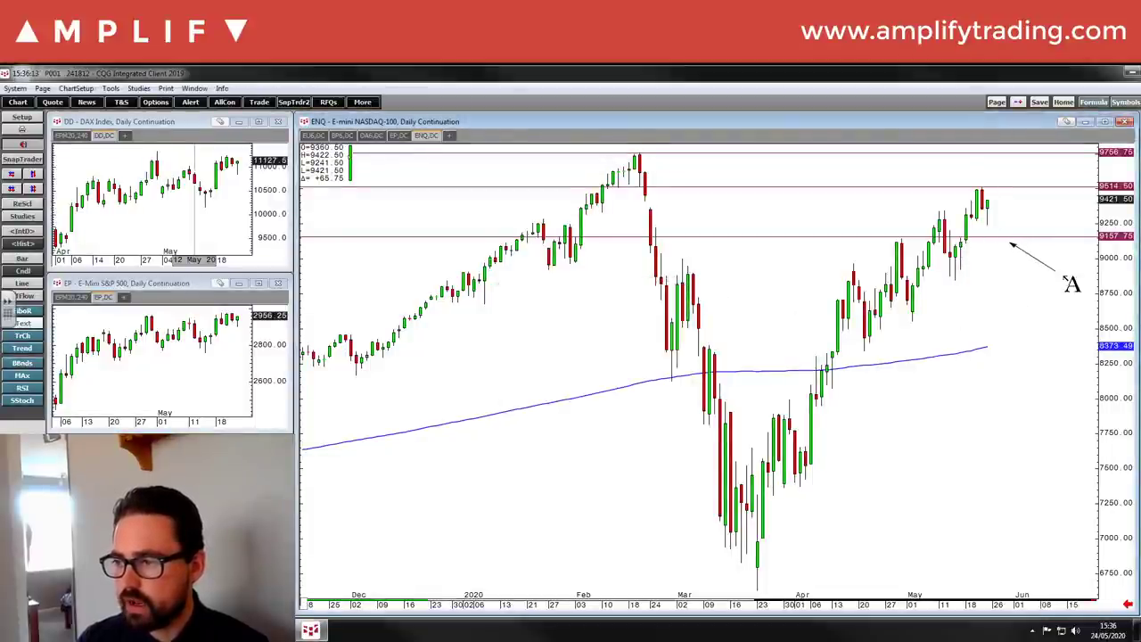
right_click(1044, 214)
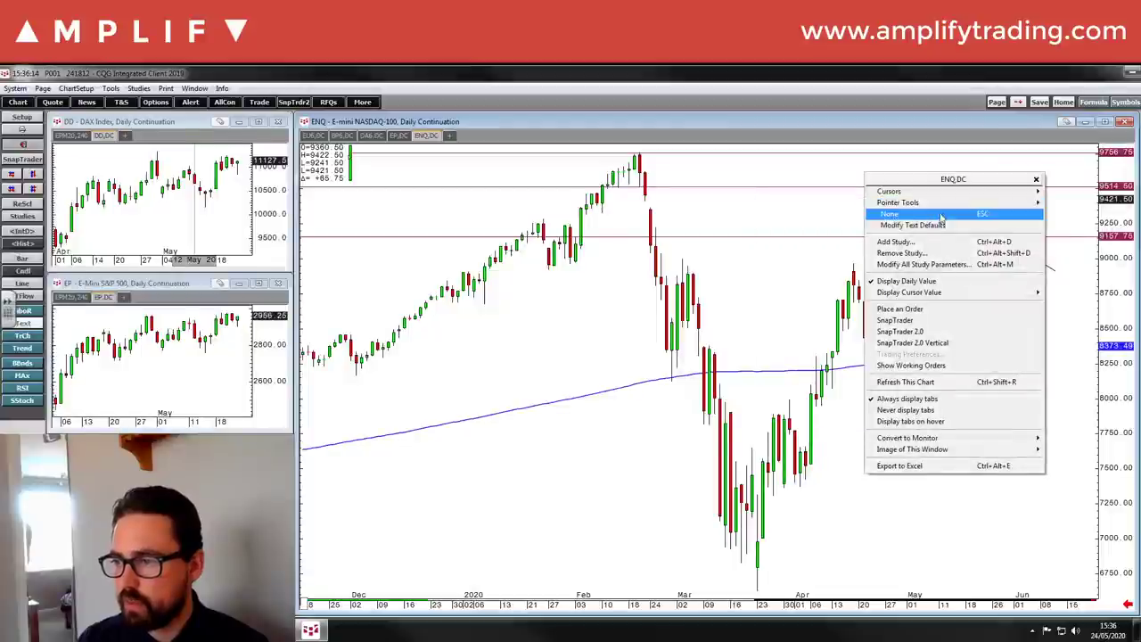
mouse_move(1016, 204)
click(839, 218)
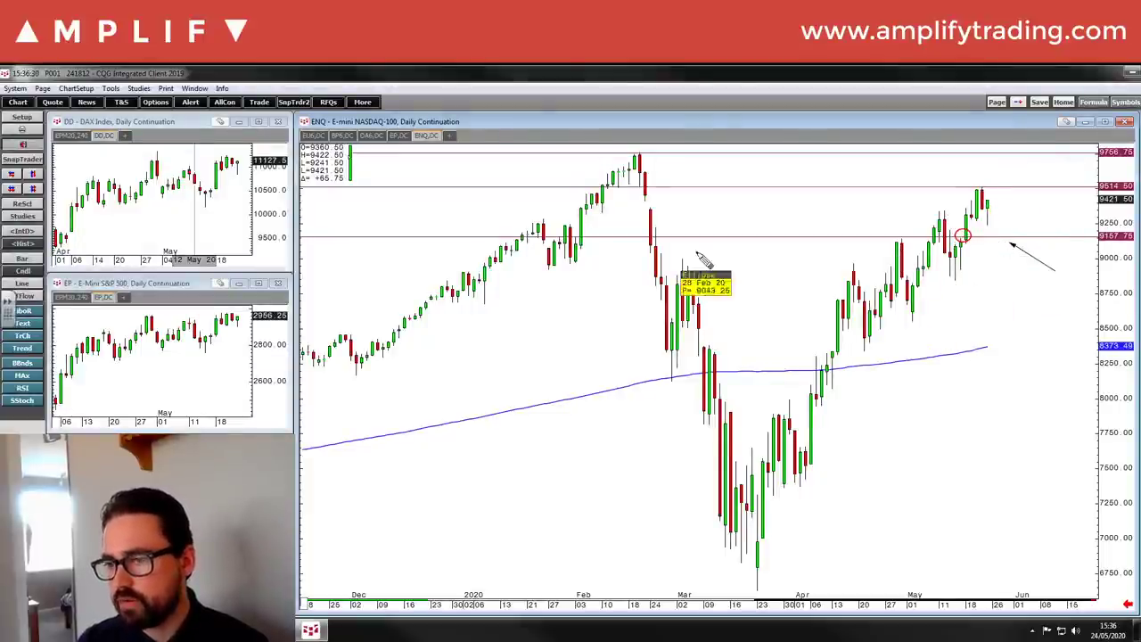
Step: Draw two rising trend lines from the late-April and early-May lows, and mark a horizontal level at 8856.25
click(36, 348)
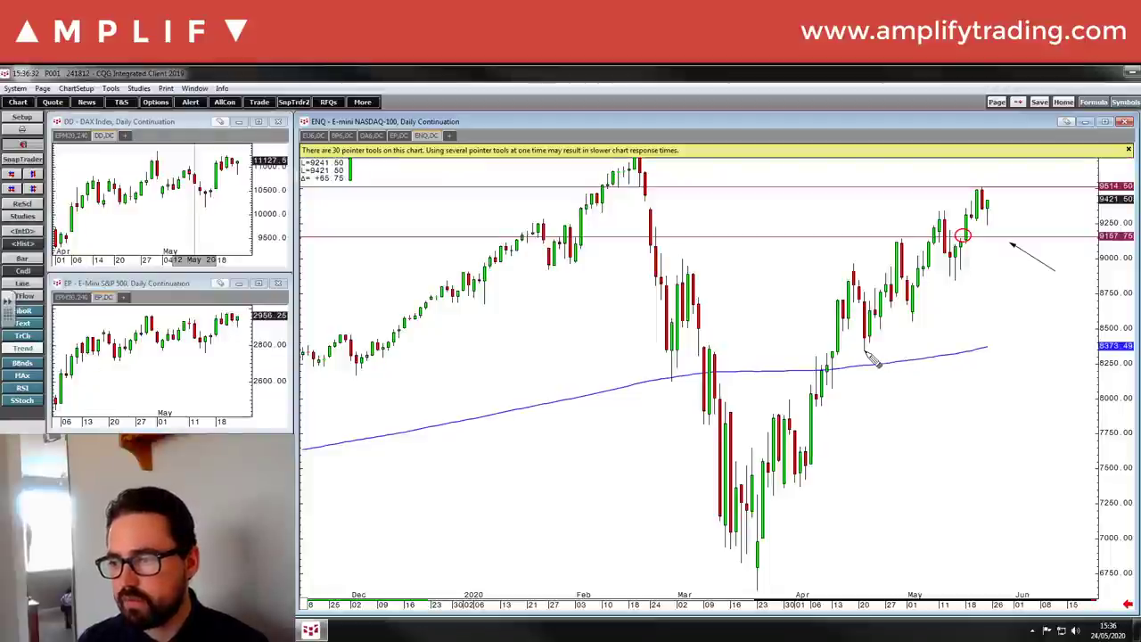
drag(864, 350, 1061, 233)
drag(916, 322, 1005, 233)
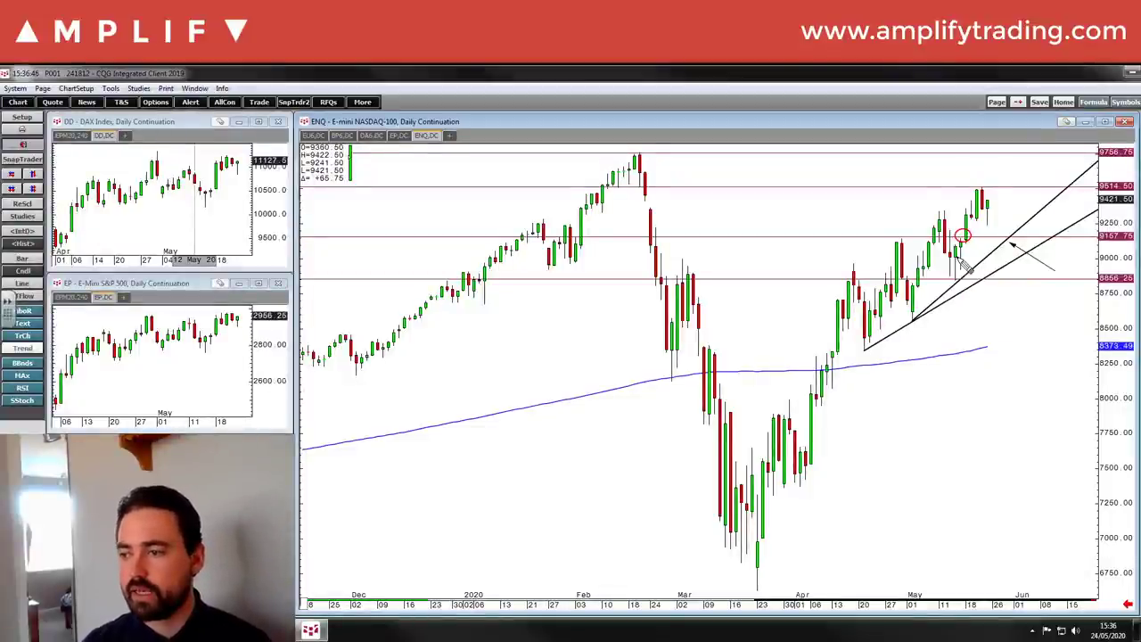
Step: Open the E-mini Dow (YM) daily chart in a new chart tab and mark horizontal levels at 24769, 22891 and 23807
click(397, 135)
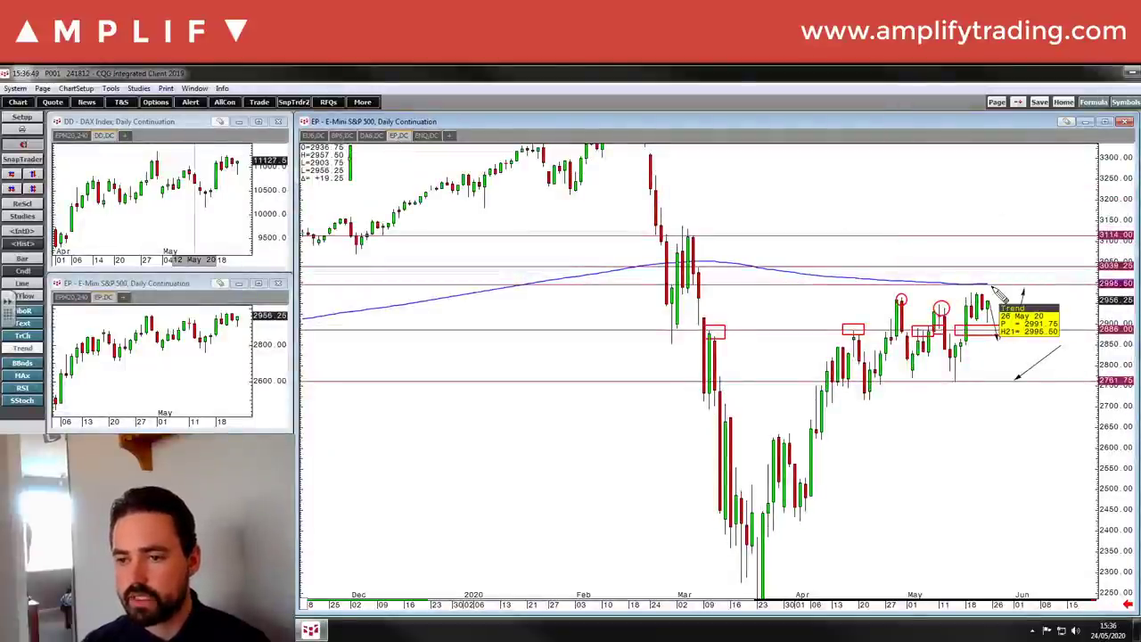
click(452, 137)
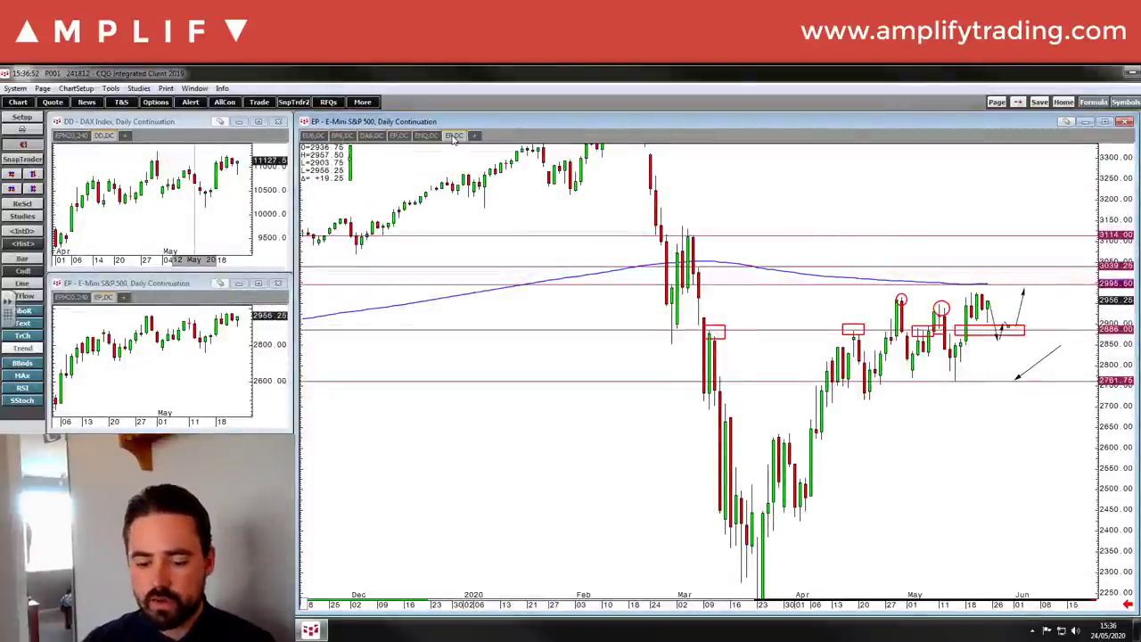
click(1113, 336)
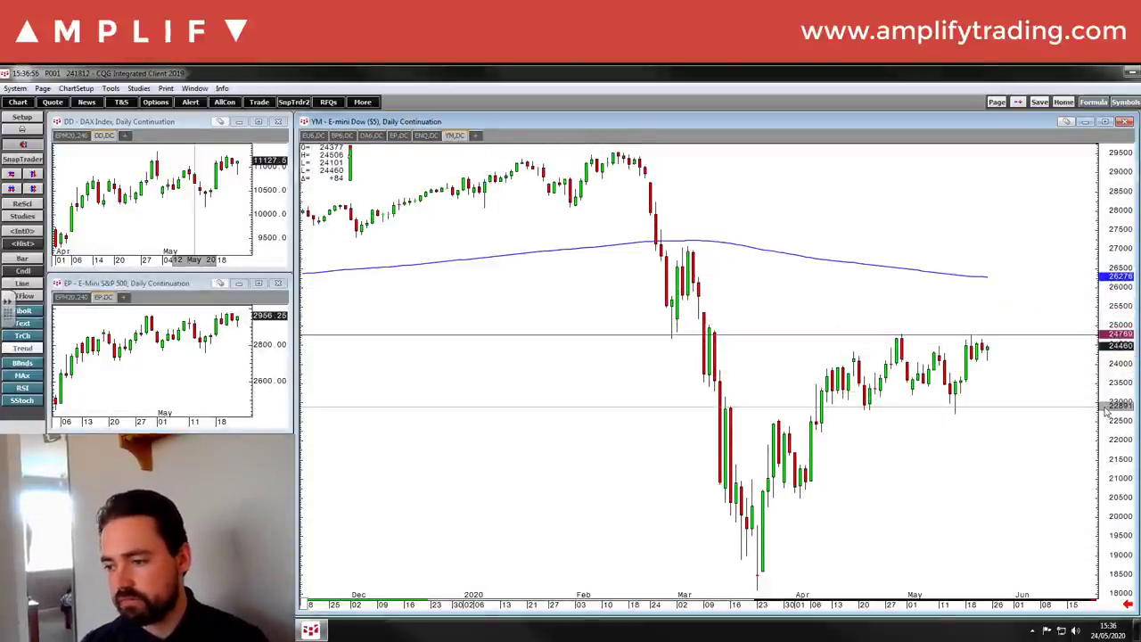
click(1105, 409)
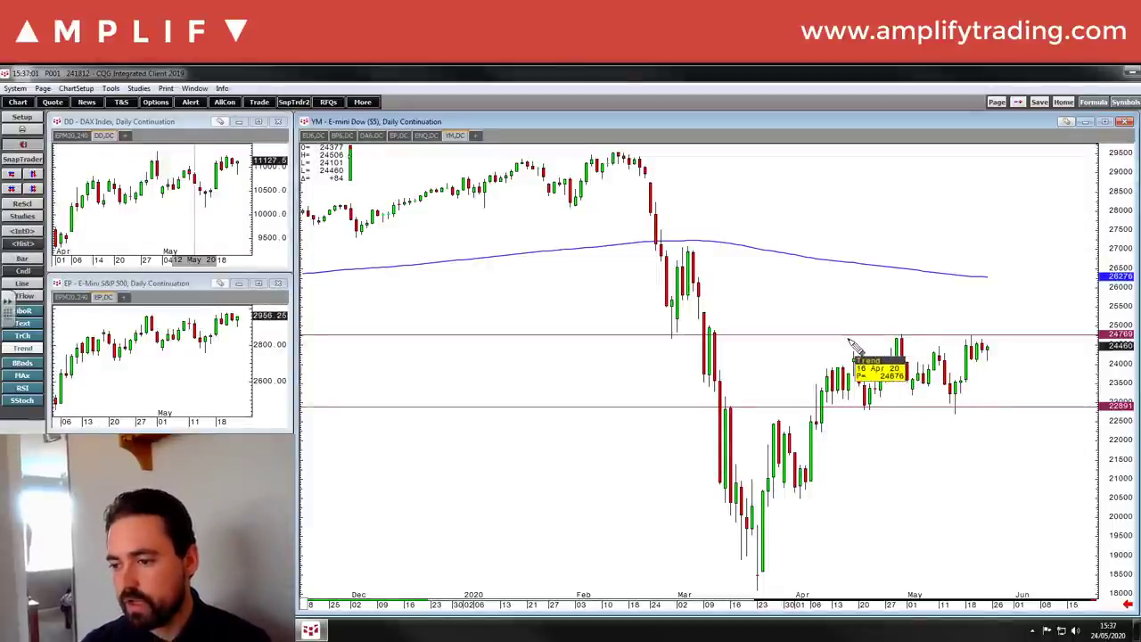
click(1126, 373)
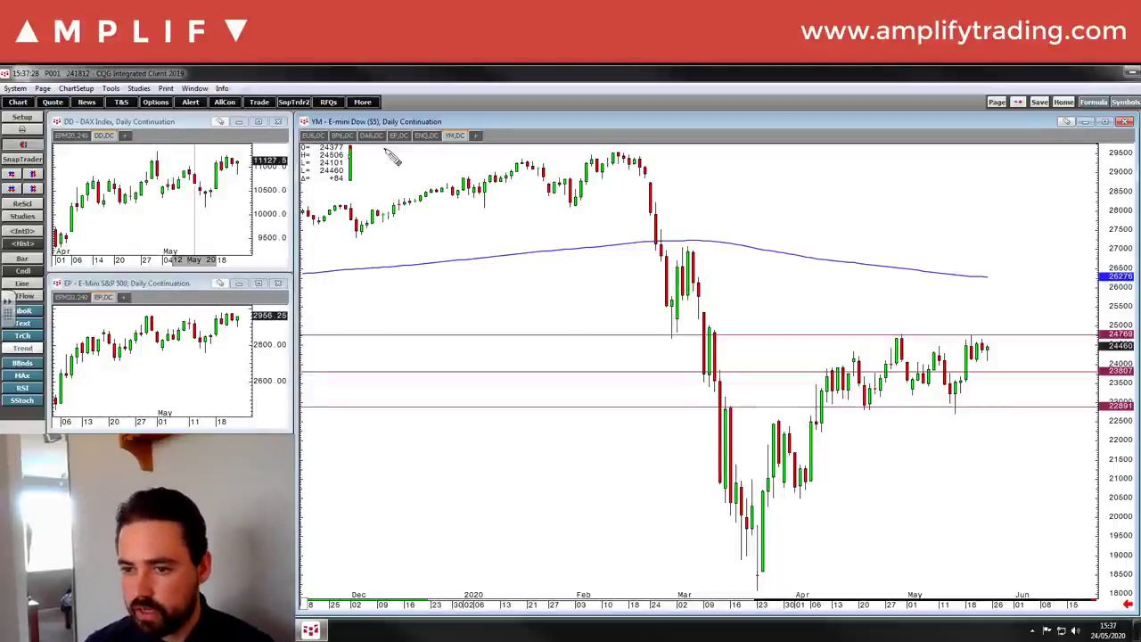
Step: Open Gold (GCE) in a new chart tab and switch it to the 60-minute timeframe
click(417, 136)
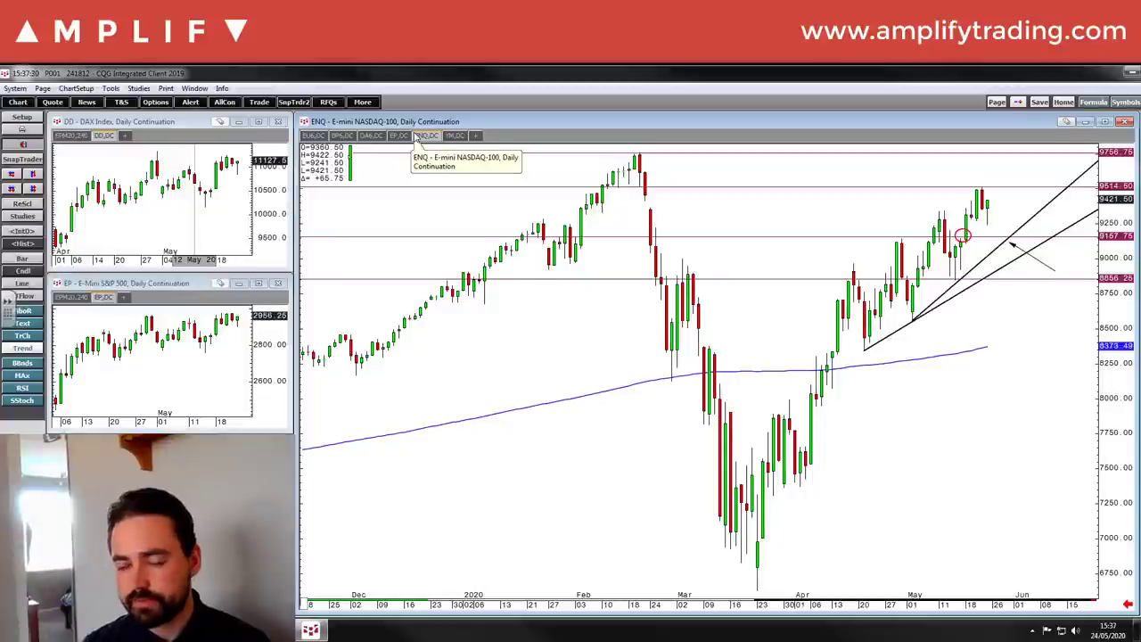
click(477, 138)
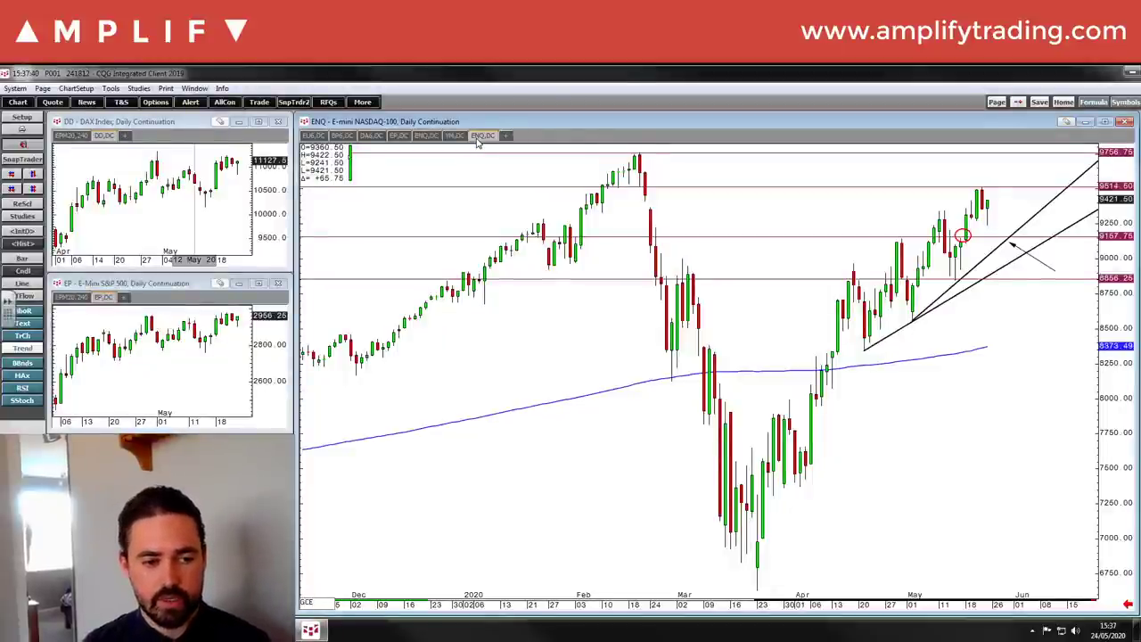
text(GCE)
key(Return)
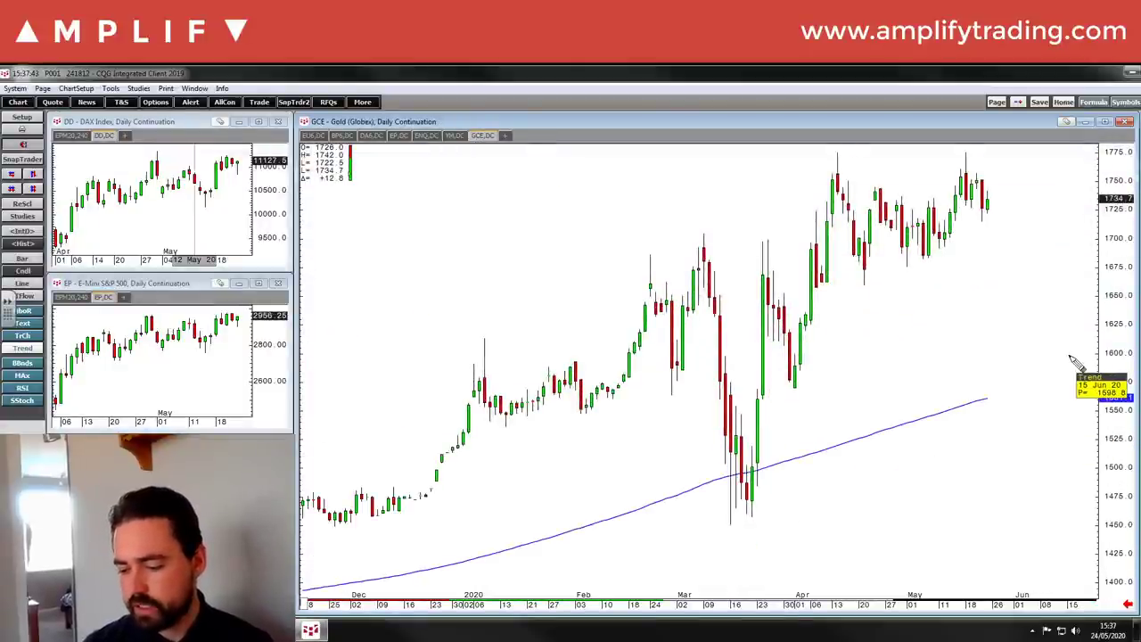
text(60)
key(Return)
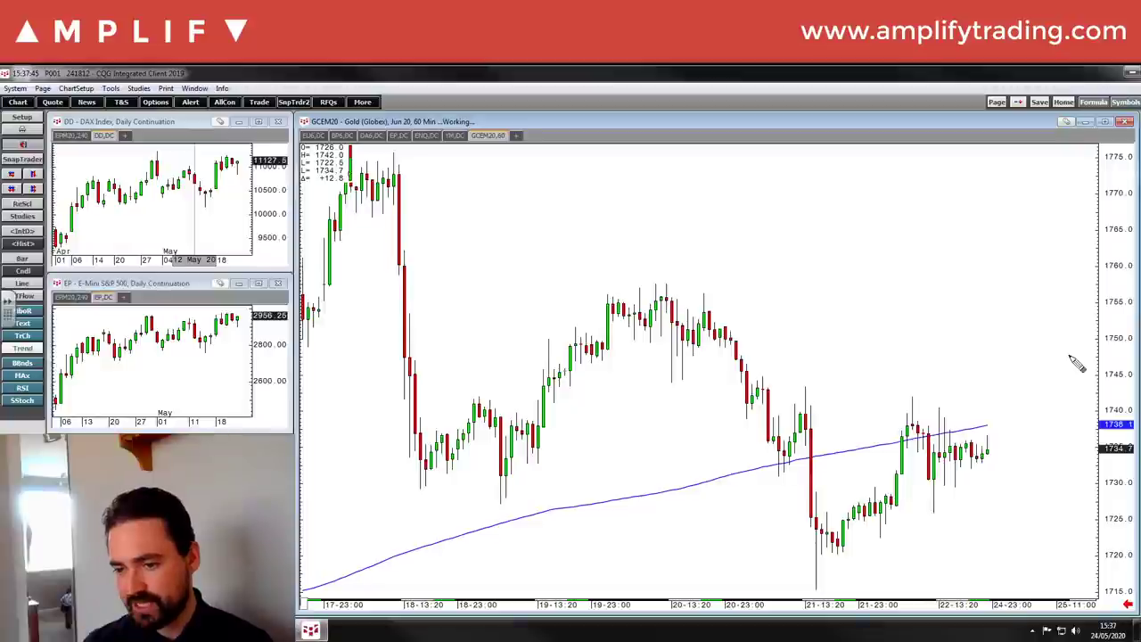
Step: Remove the moving average study from the 60-minute gold chart
right_click(865, 238)
click(742, 281)
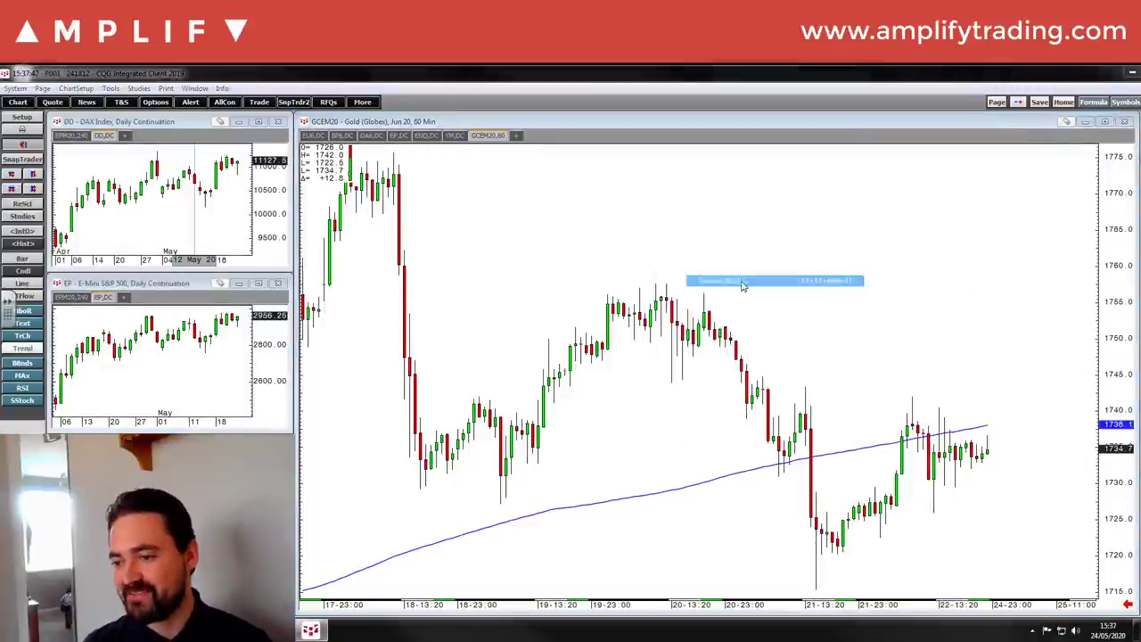
drag(722, 243, 731, 418)
click(722, 352)
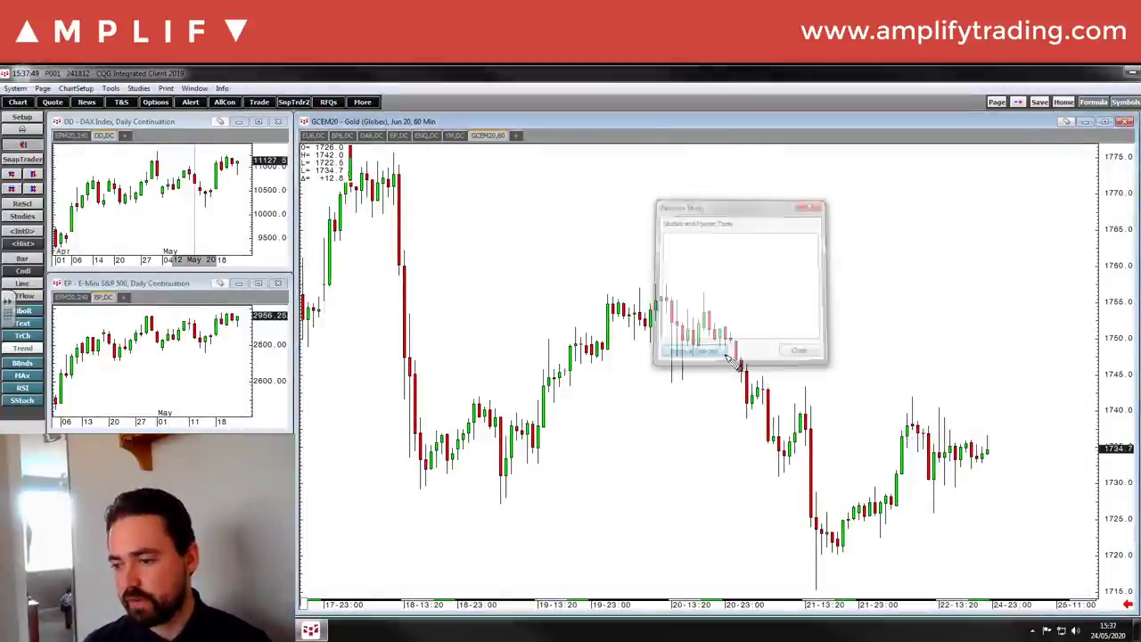
Step: Mark a horizontal level at 1715.7 on the gold chart and check the date in the system calendar
drag(872, 603, 911, 602)
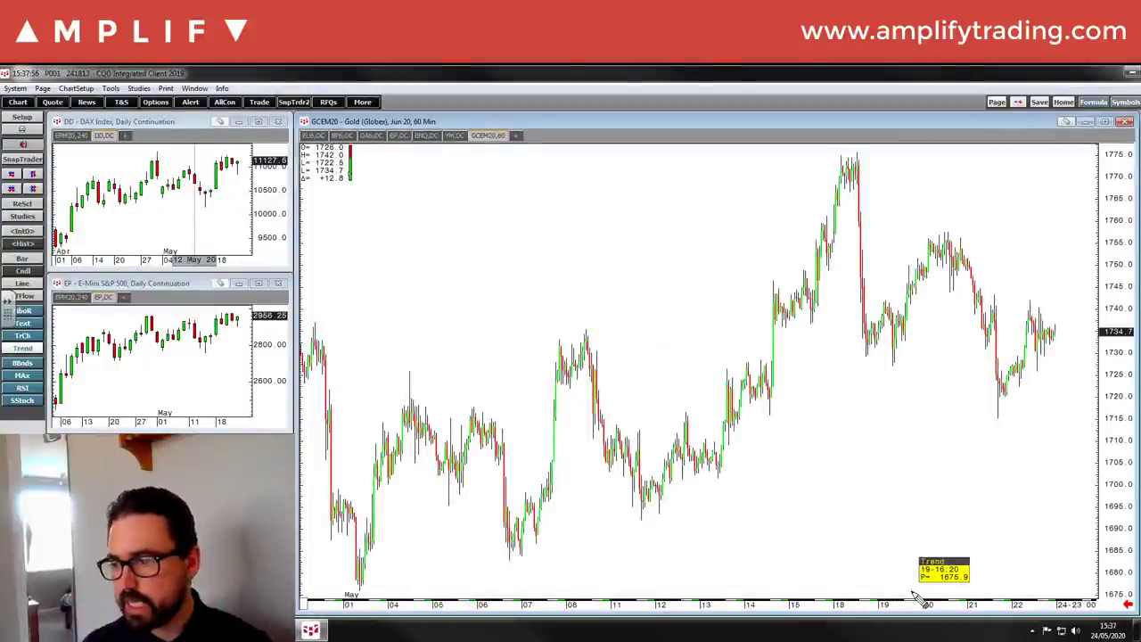
click(1114, 415)
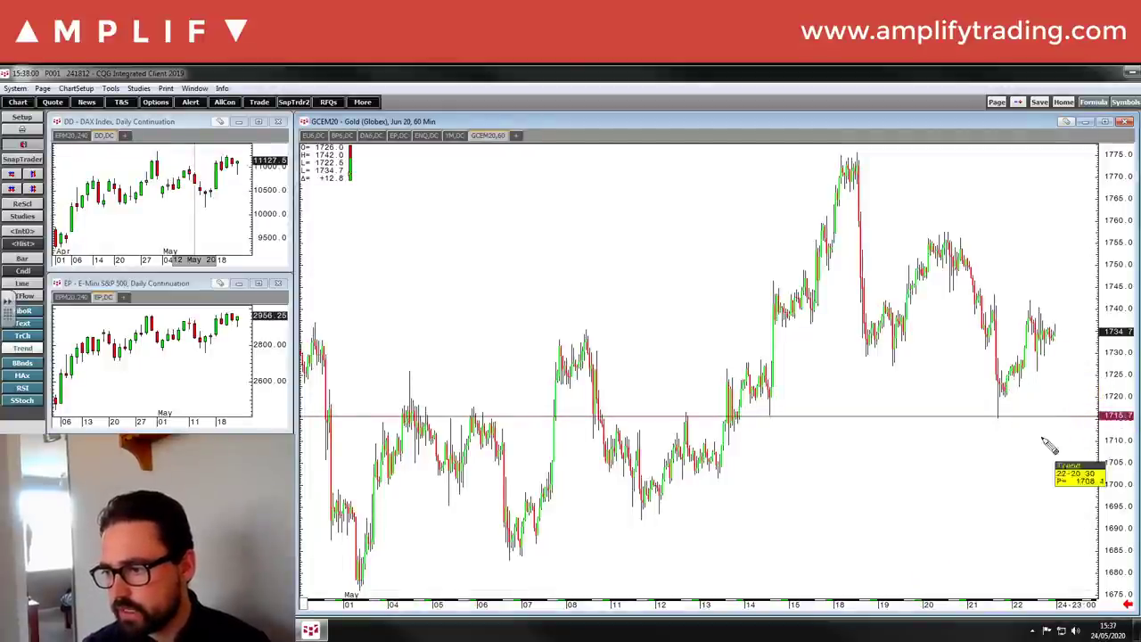
click(1105, 631)
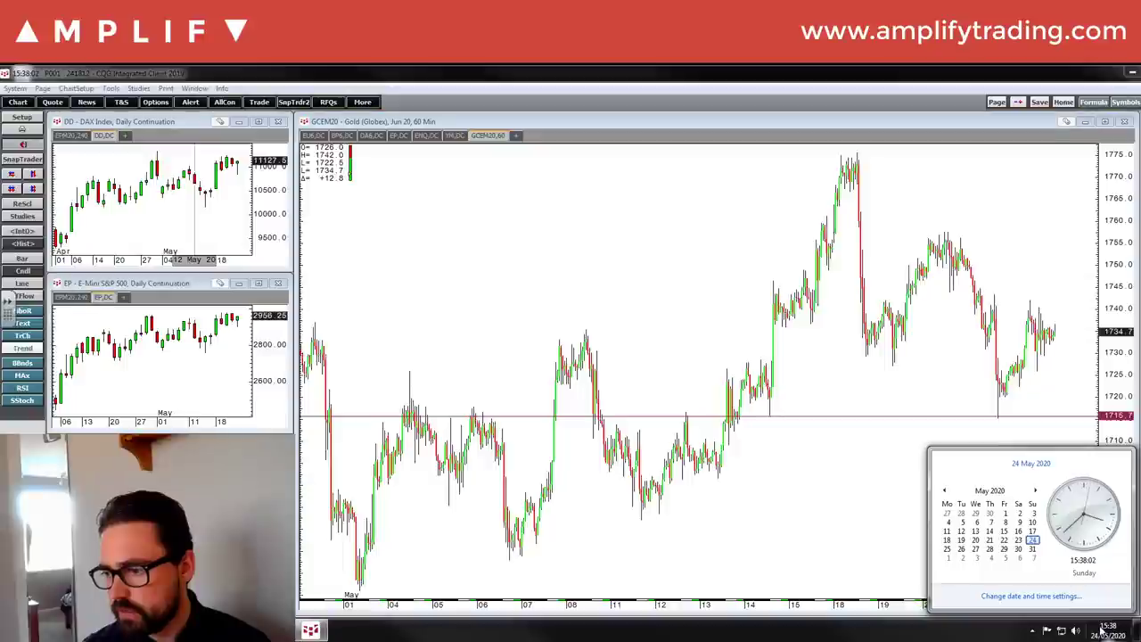
click(1023, 415)
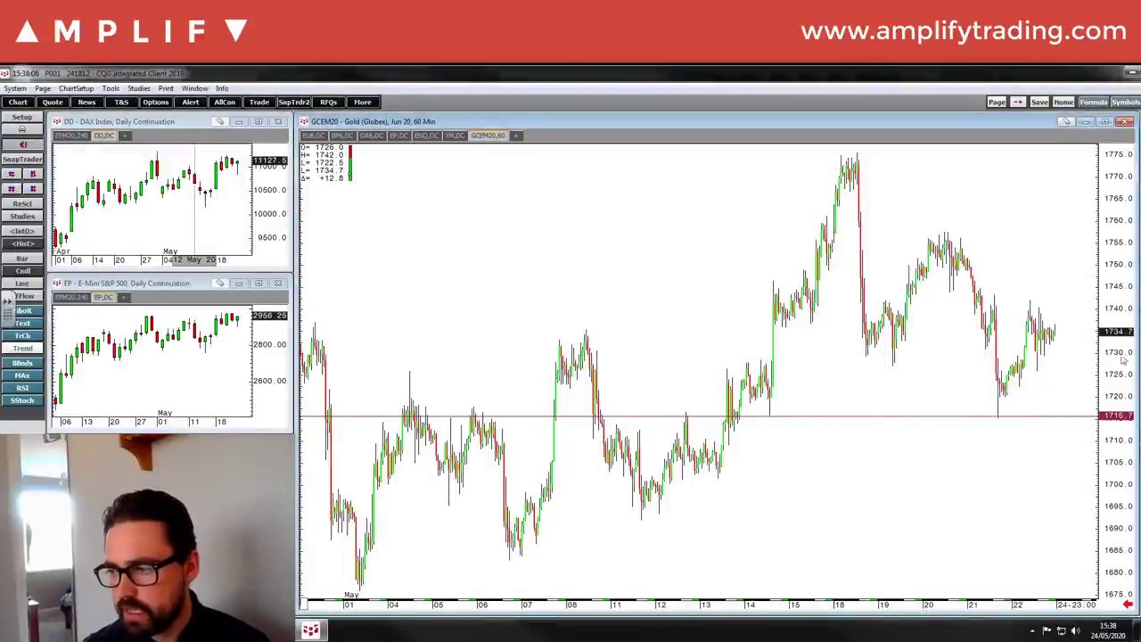
Step: Draw a rising trend line on the gold chart from the 1 May low along the successive higher lows
drag(1124, 359, 1123, 433)
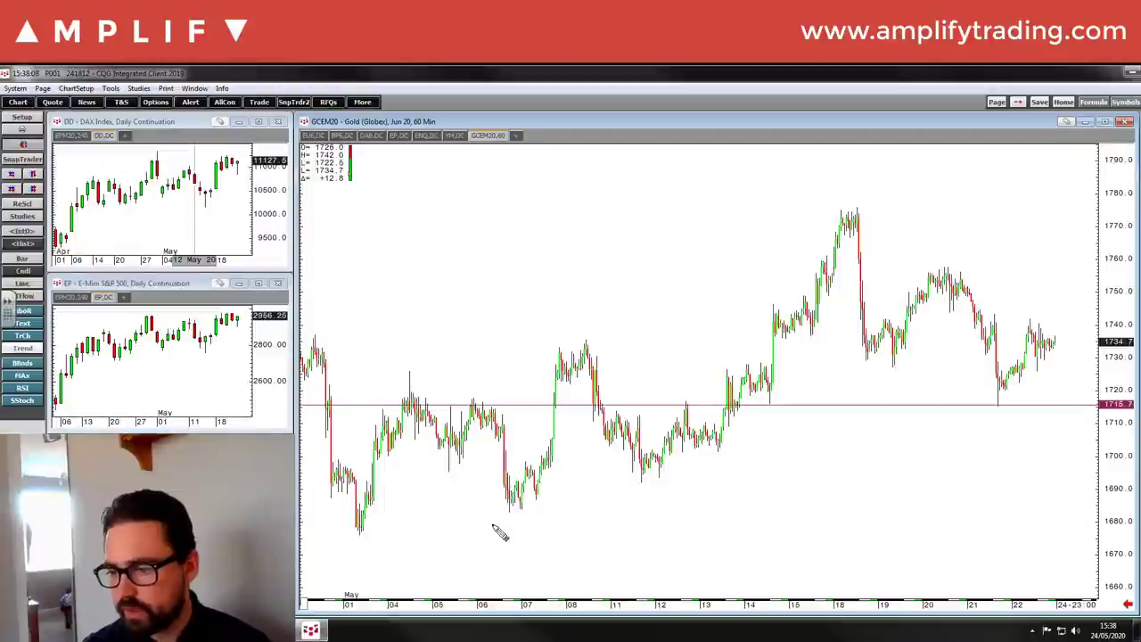
drag(663, 601, 799, 601)
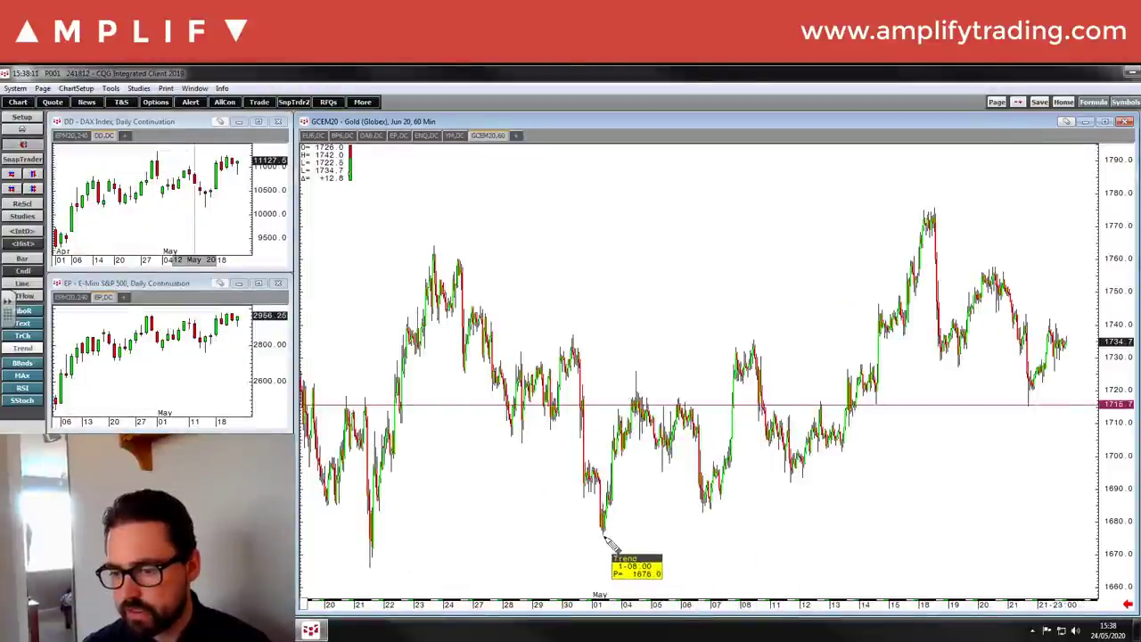
mouse_move(603, 533)
mouse_down()
mouse_move(915, 476)
mouse_move(961, 433)
mouse_up()
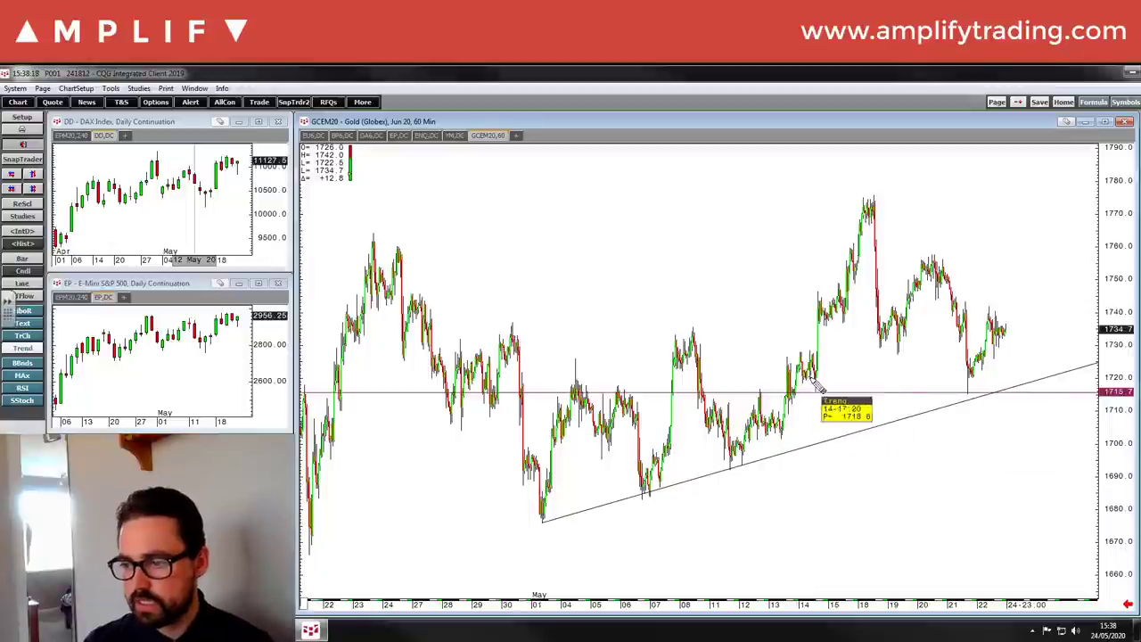
Step: Mark horizontal levels at 1743.7, 1757.7 and 1776.3 on the 60-minute gold chart
drag(1107, 320, 1107, 300)
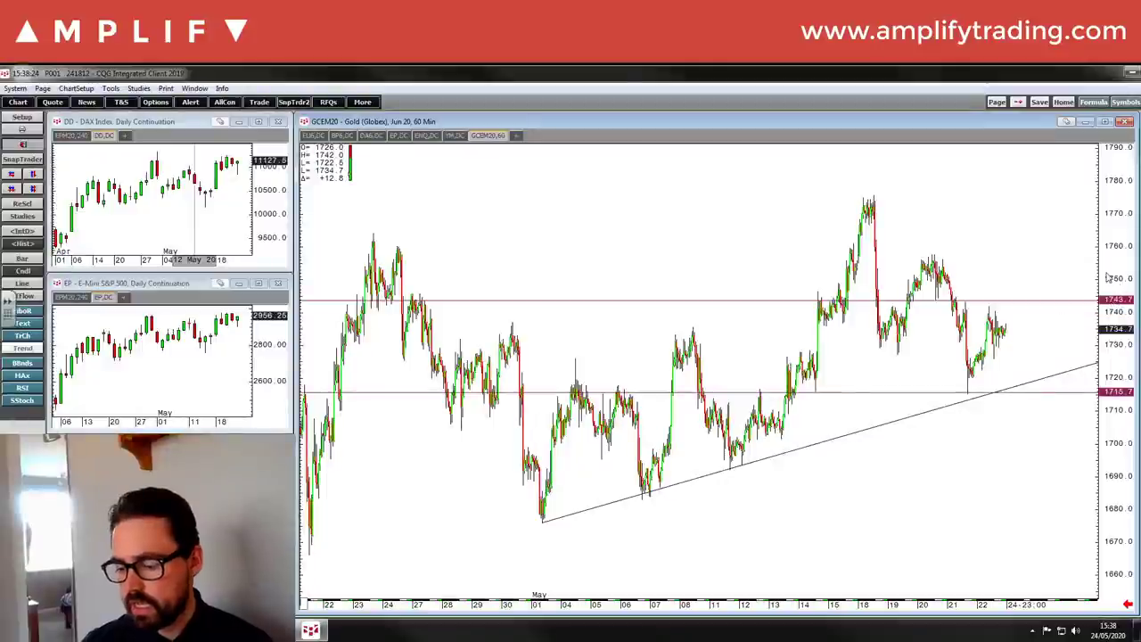
drag(1106, 273, 1106, 257)
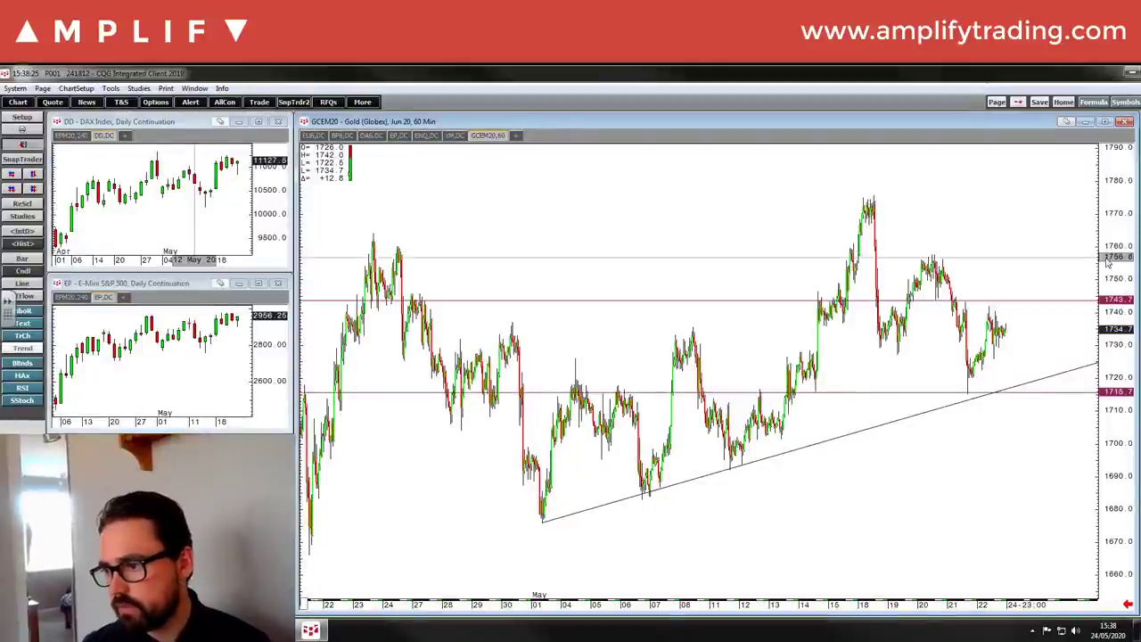
click(1109, 254)
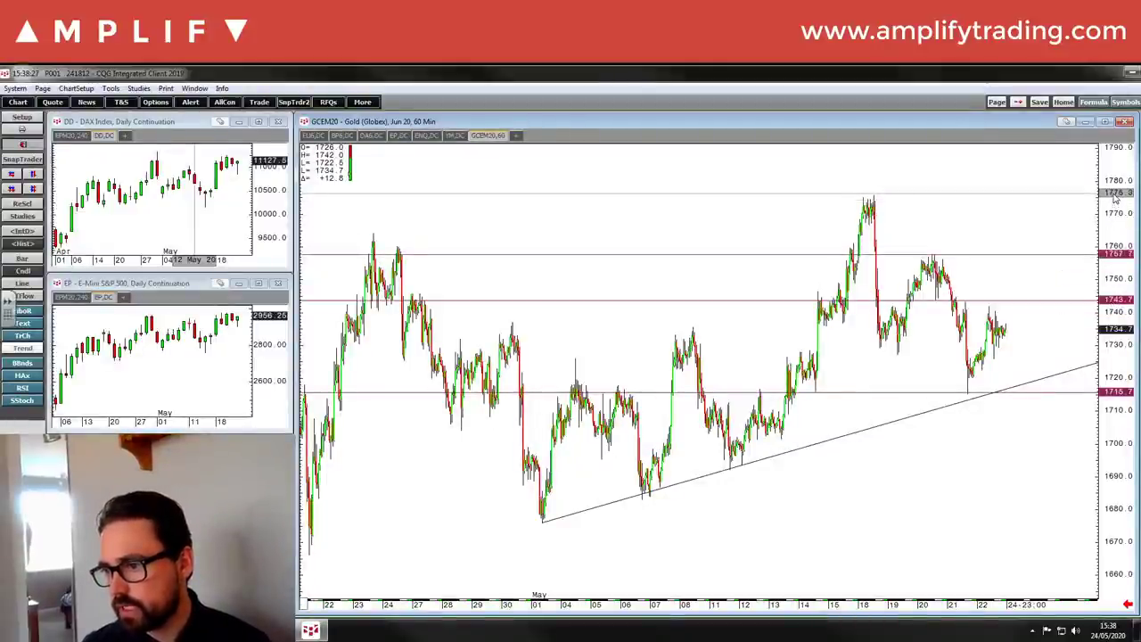
click(1113, 195)
Step: Mark the mid-April high at 1788.6 and a lower support level at 1701.2 on the gold chart
drag(905, 604, 934, 609)
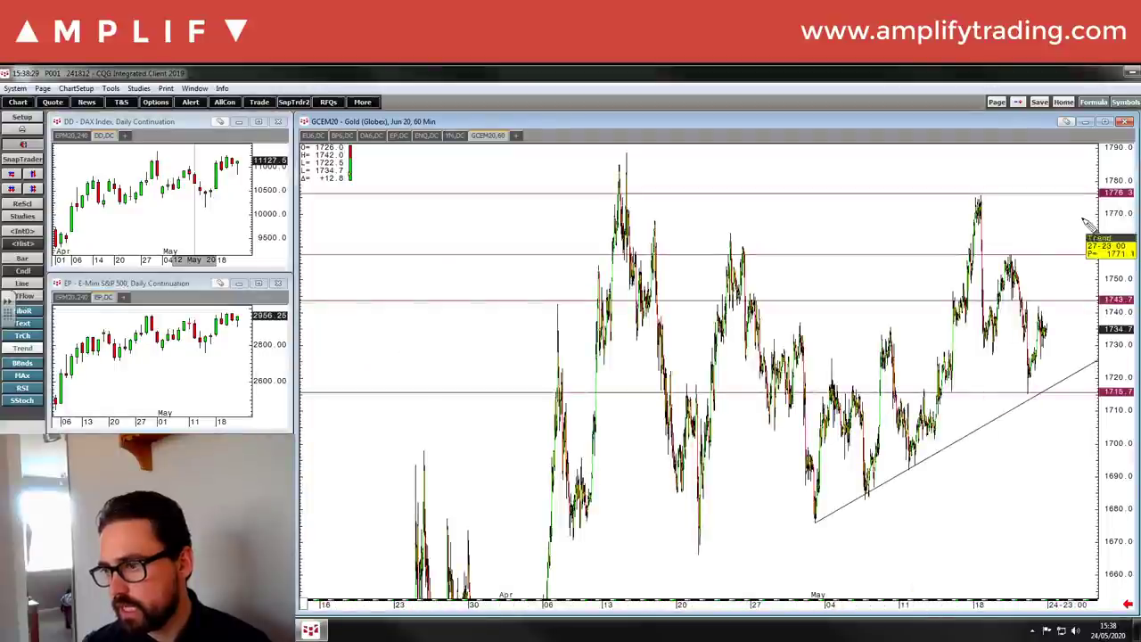
drag(1107, 160, 1110, 153)
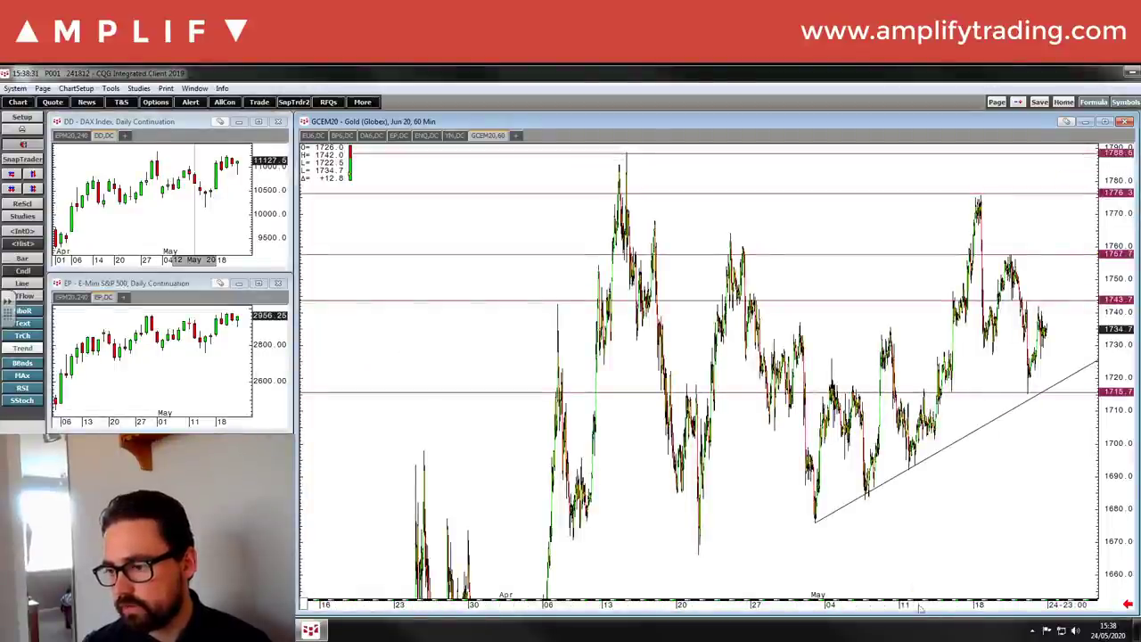
scroll(919, 606, up, 3)
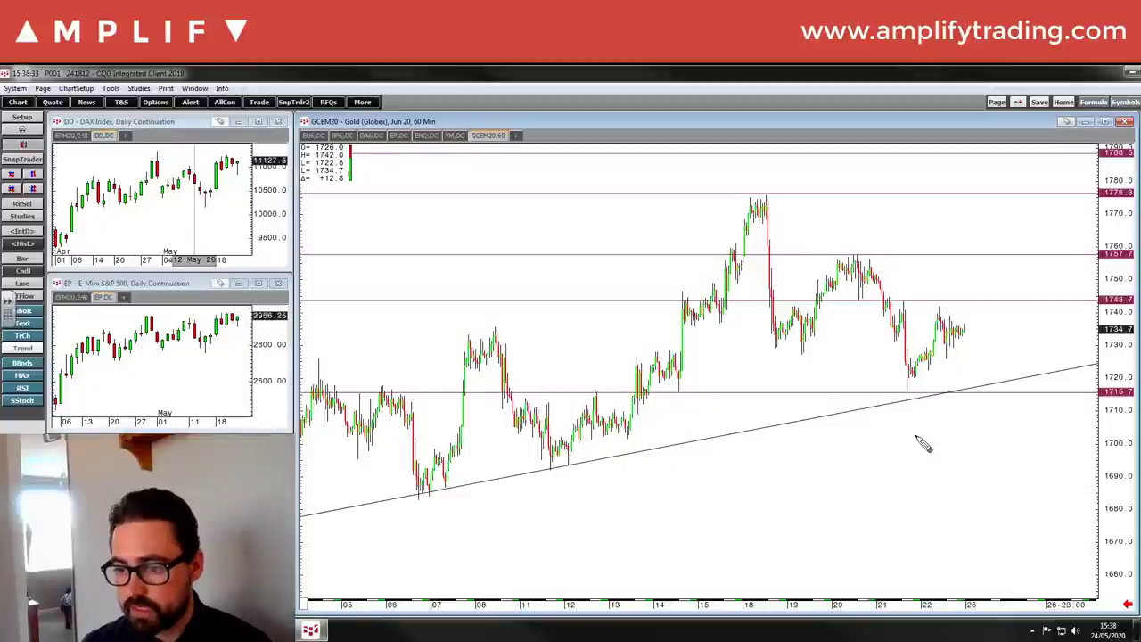
scroll(889, 610, down, 5)
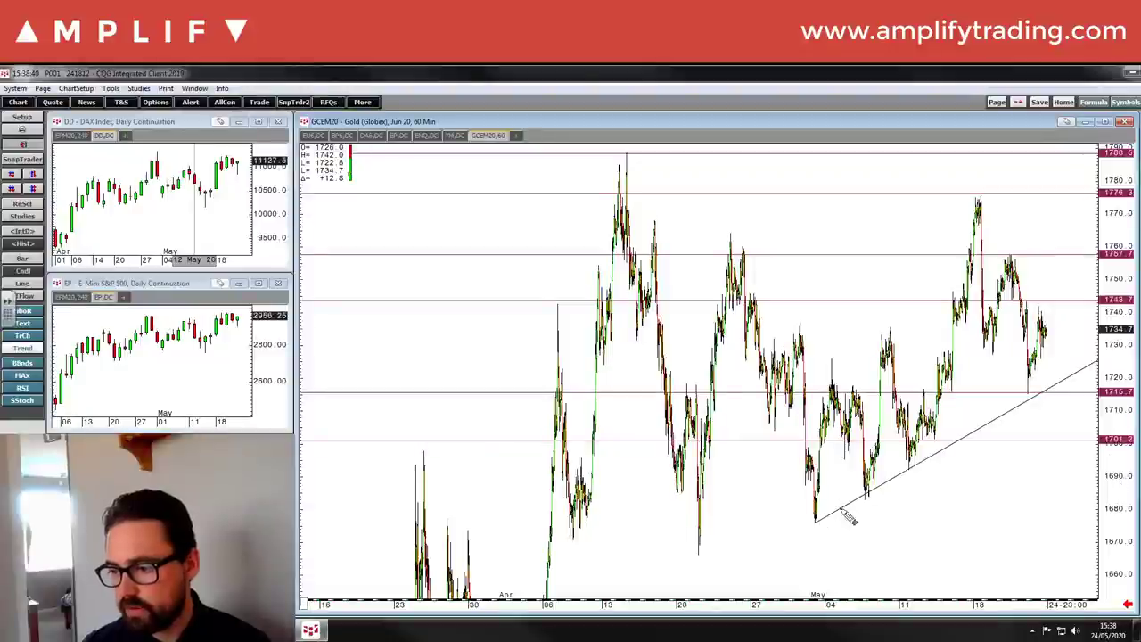
scroll(829, 609, up, 4)
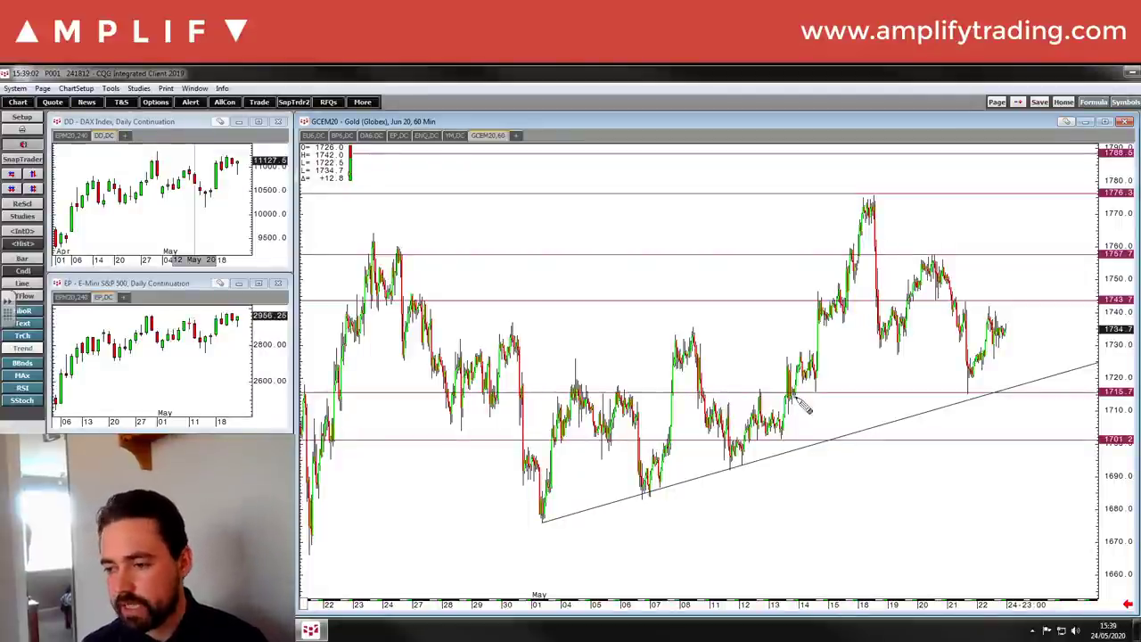
Step: Draw rectangles around the gold price reactions at the 1715.7 level: the 12 May high, the 14 May low and the 21 May low
right_click(753, 357)
mouse_move(727, 330)
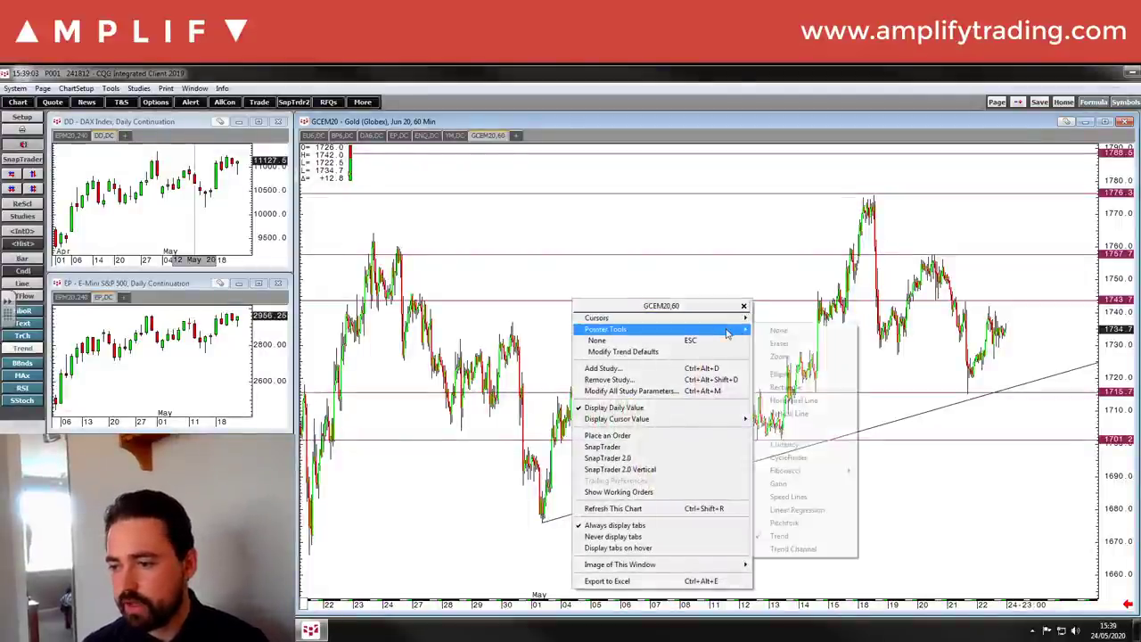
click(796, 385)
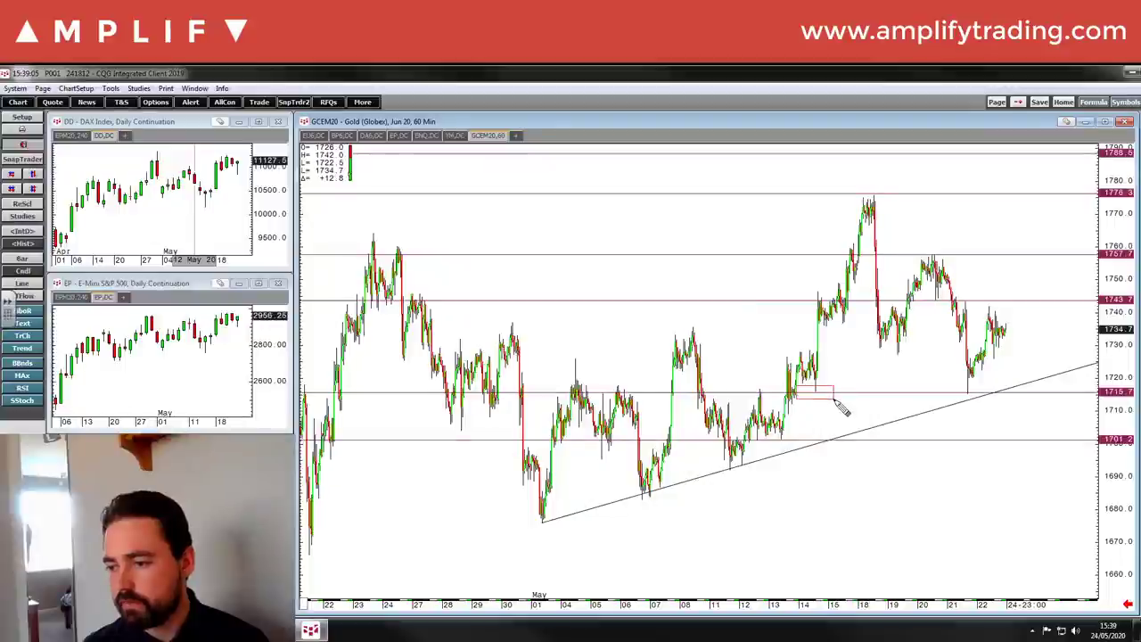
drag(833, 399, 742, 396)
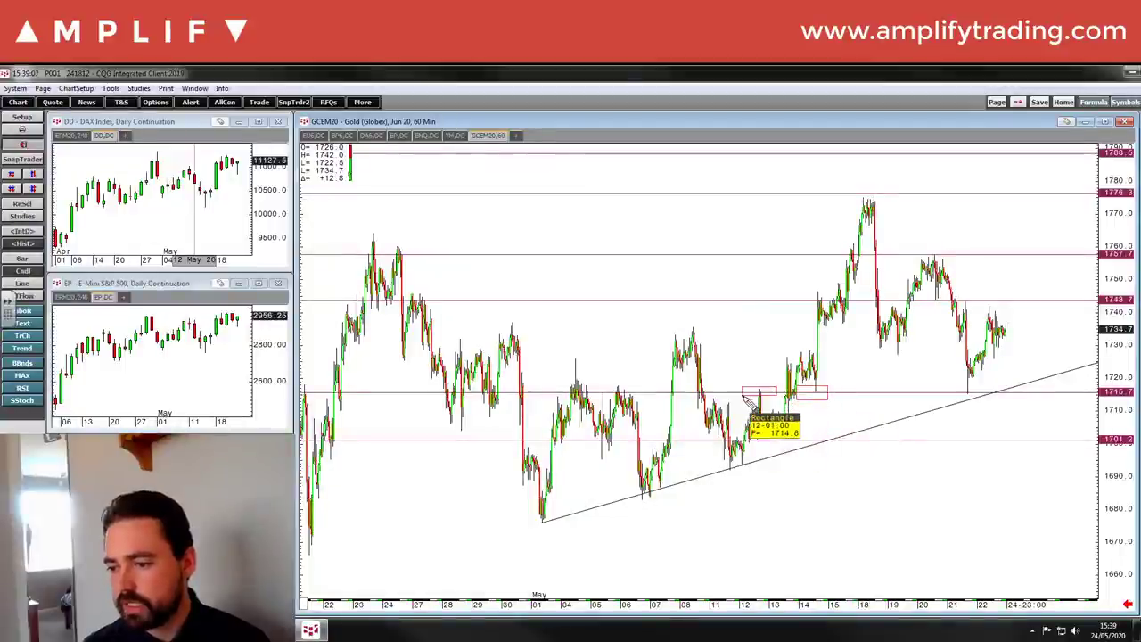
click(737, 398)
click(946, 380)
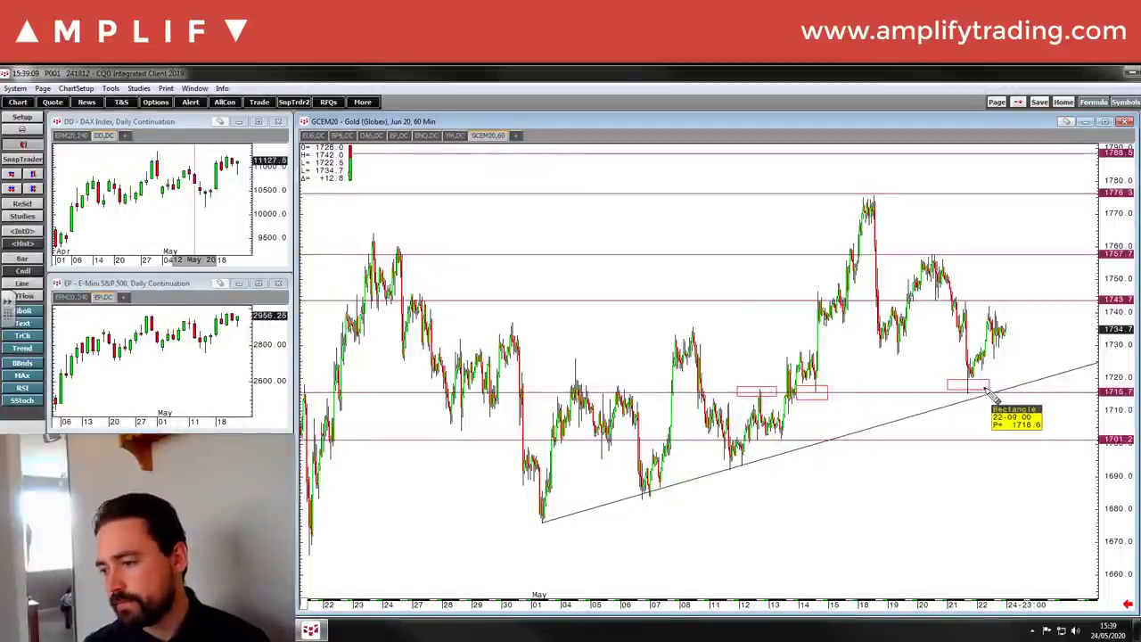
click(1012, 403)
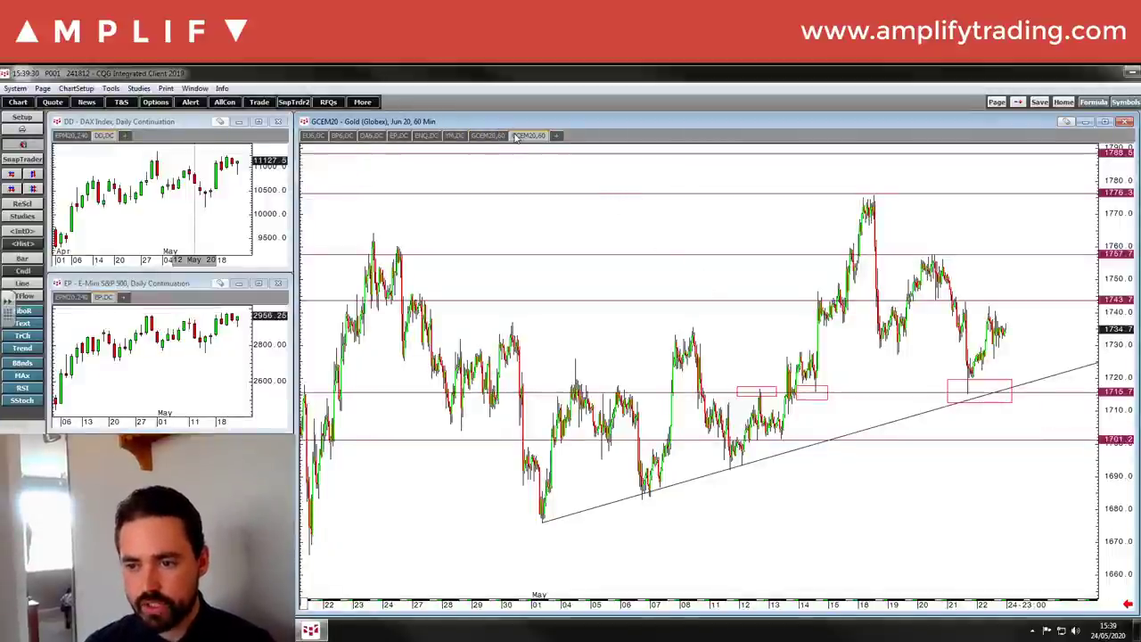
Step: Open Crude Light (CLE) in a new chart tab and switch it to the daily continuation
click(520, 137)
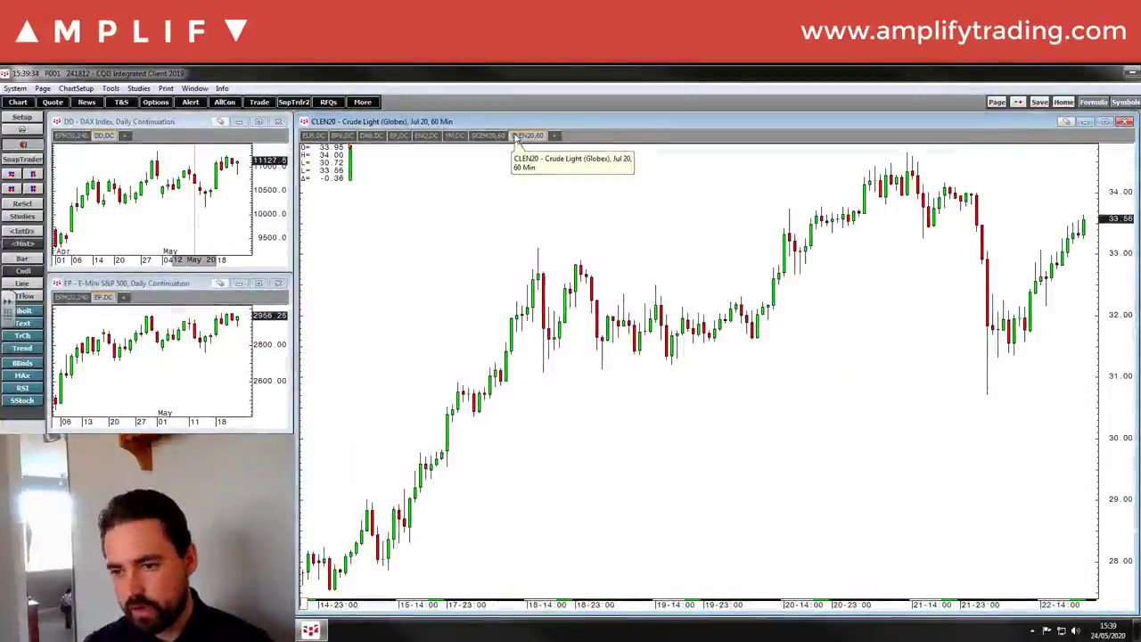
text(dc)
key(Return)
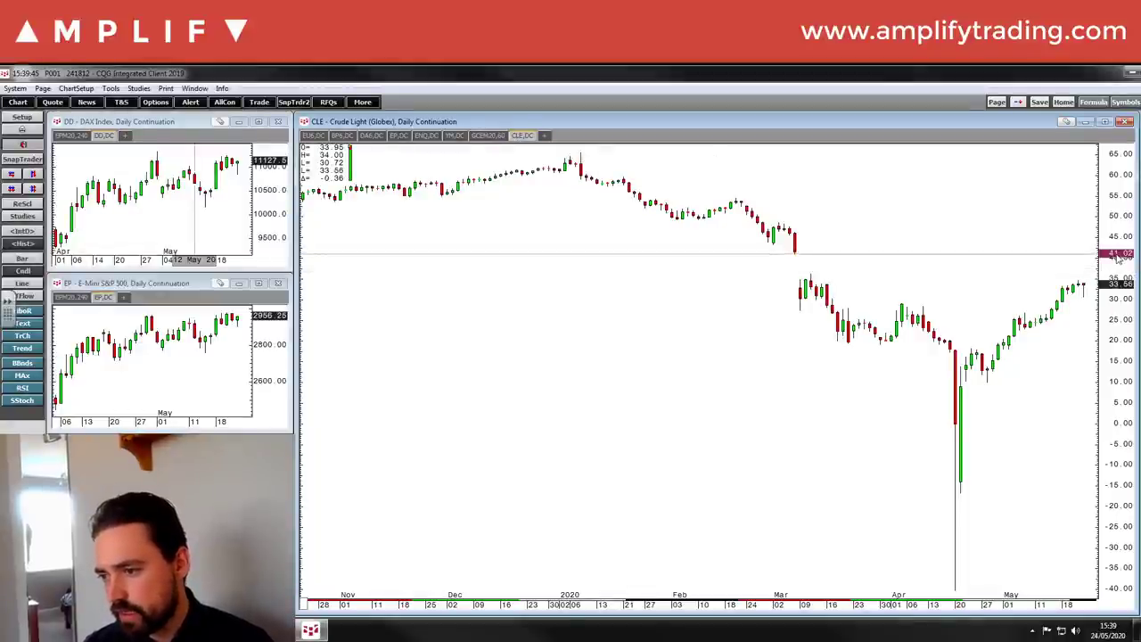
Step: Mark horizontal levels at 41.02, 36.43 and 29.11 on the daily crude chart, checking the weekly chart in between
drag(1115, 254, 1115, 253)
drag(1120, 307, 1119, 272)
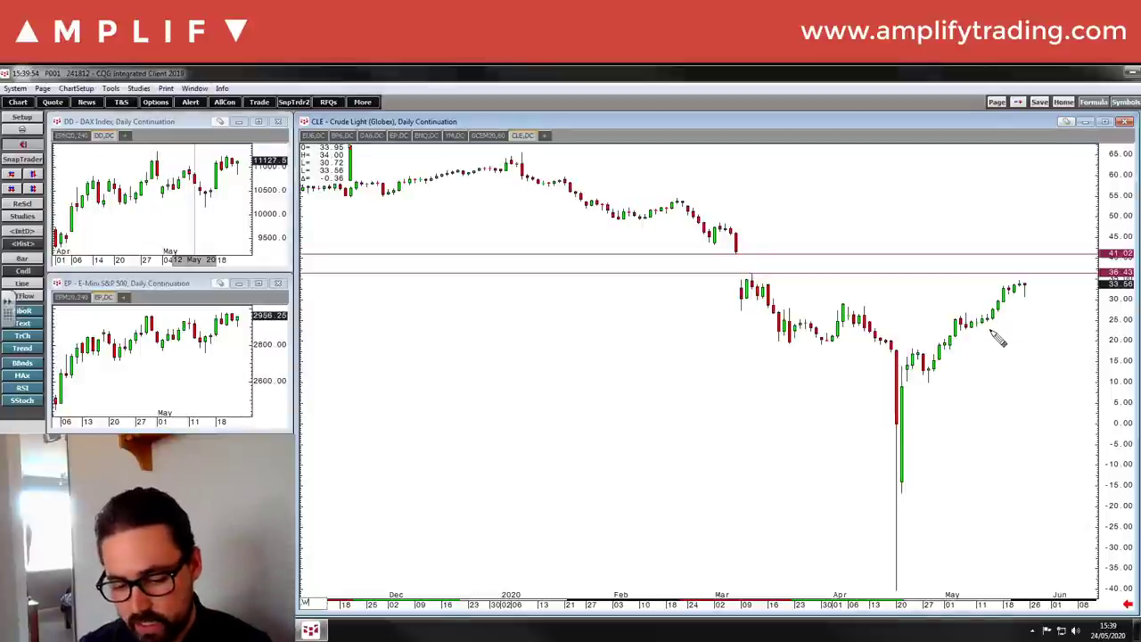
key(Return)
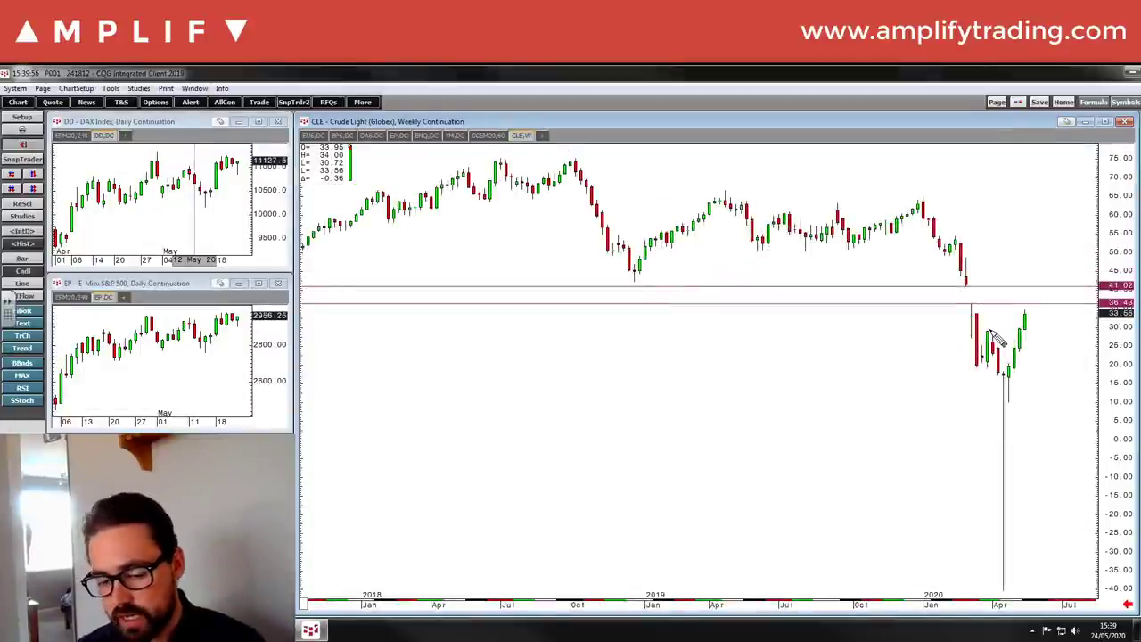
text(D)
key(Return)
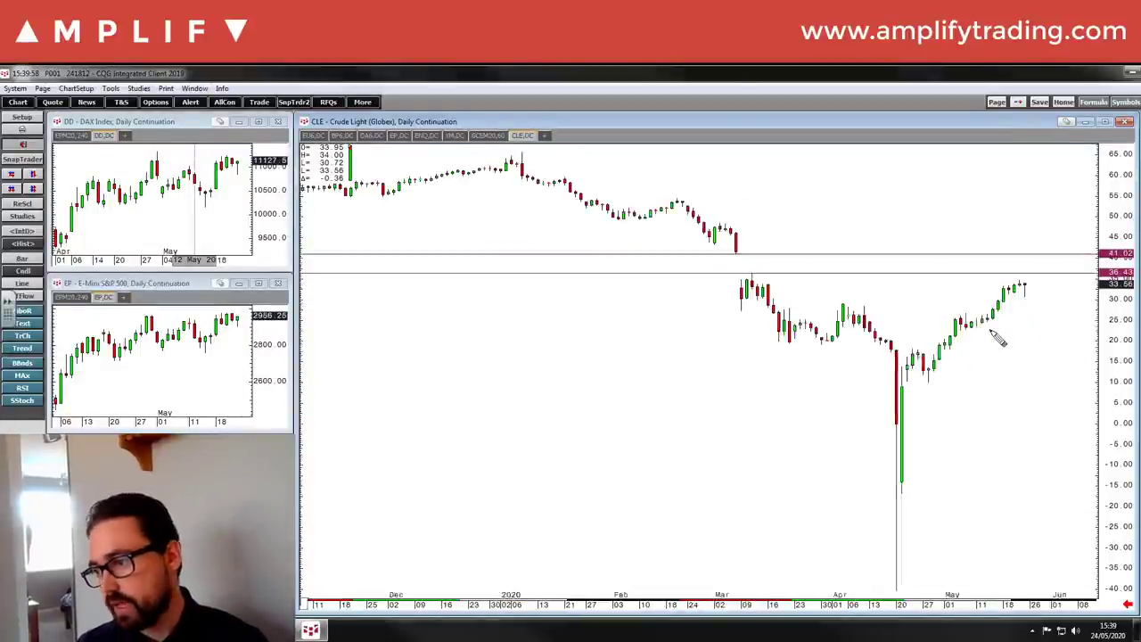
drag(1127, 309, 1125, 303)
scroll(1124, 307, up, 2)
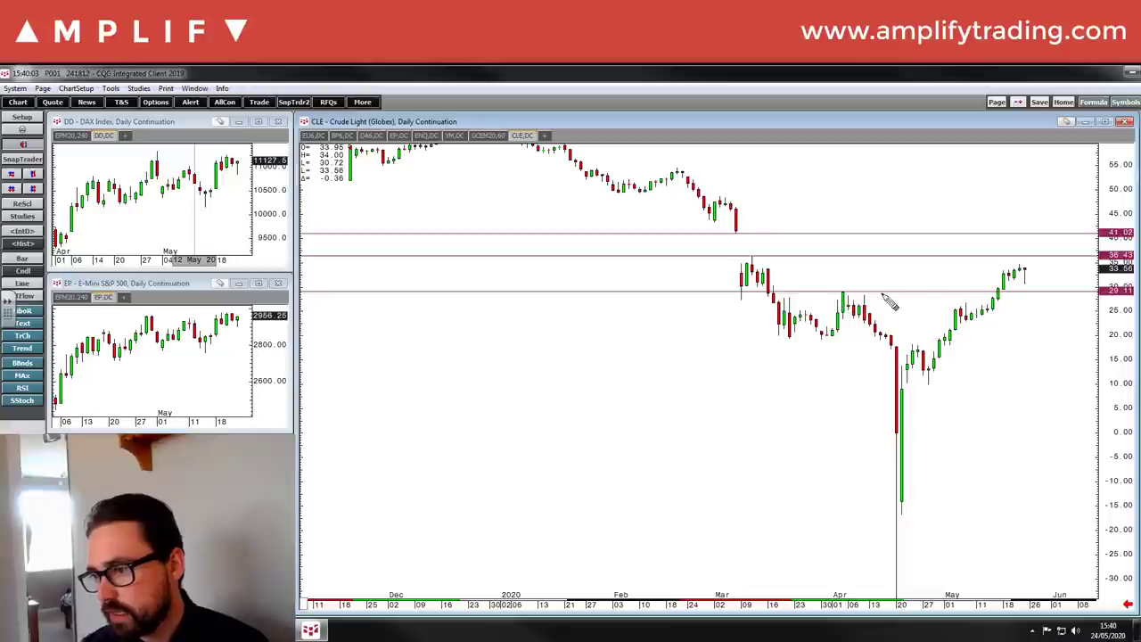
right_click(971, 197)
mouse_move(972, 197)
click(994, 385)
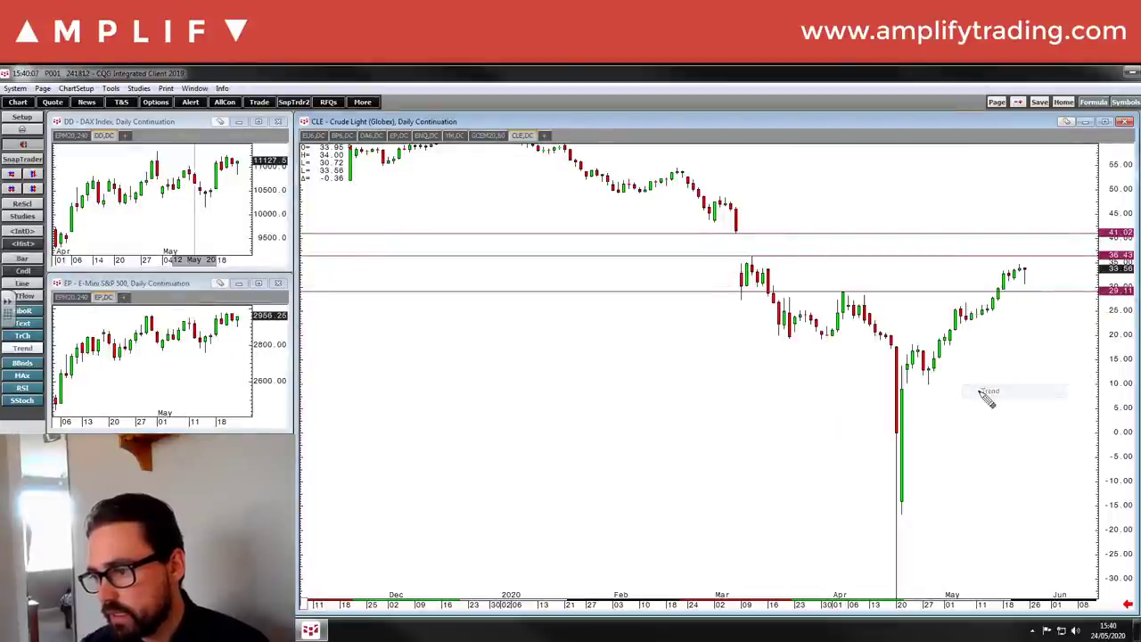
drag(929, 384, 1021, 292)
key(Escape)
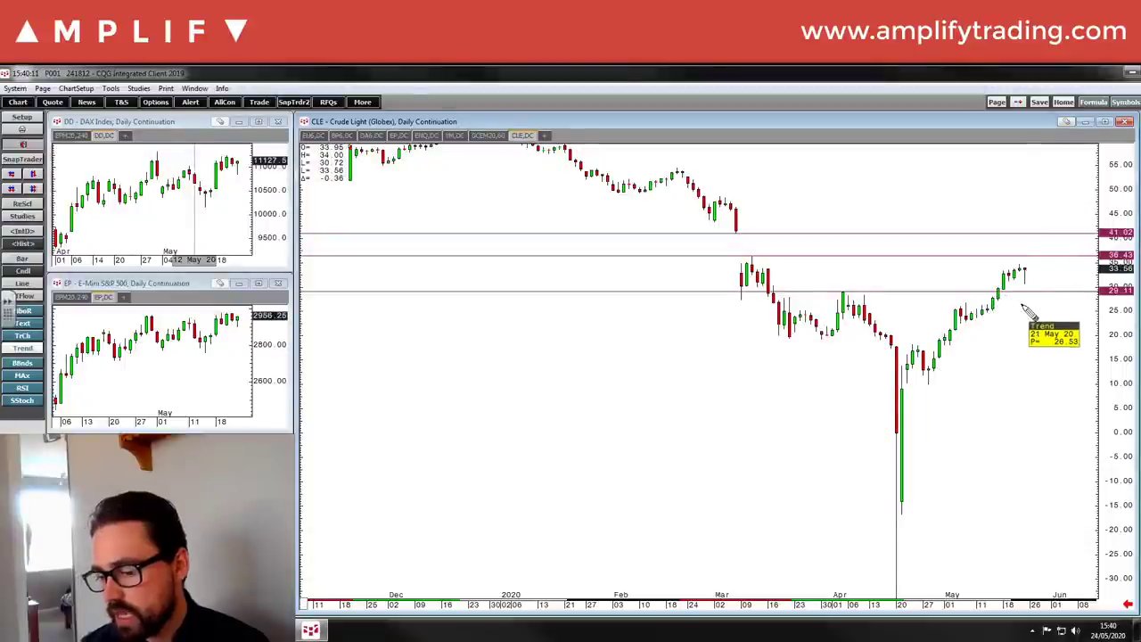
Step: Switch the crude chart to the 240-minute timeframe and mark a horizontal level at 34.60 on the recent May high
text(240)
key(Return)
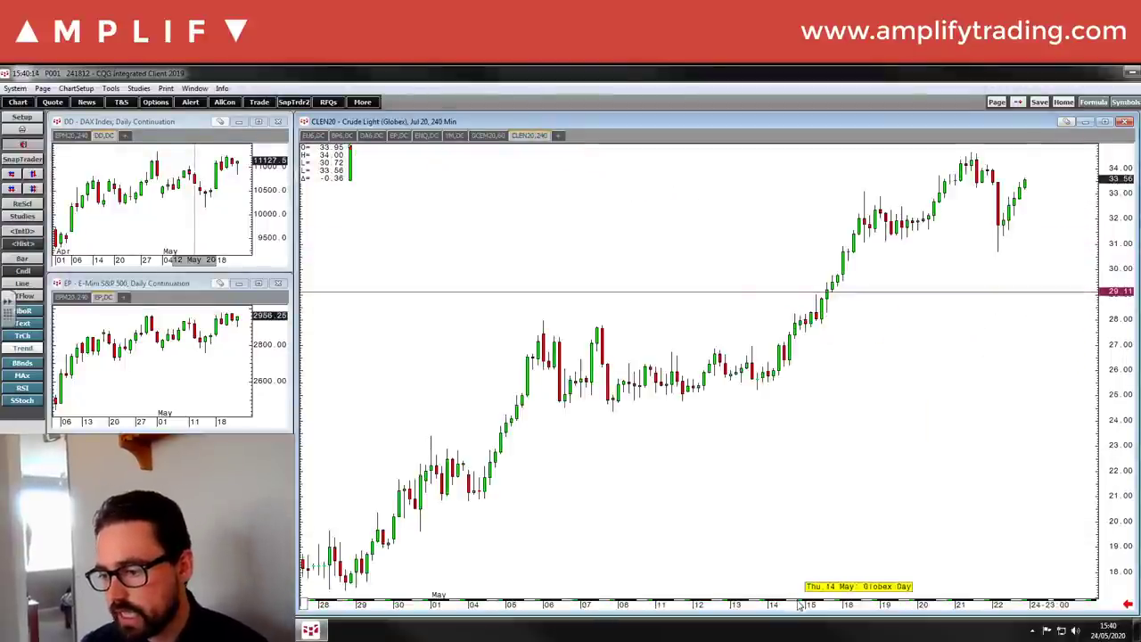
drag(794, 605, 878, 606)
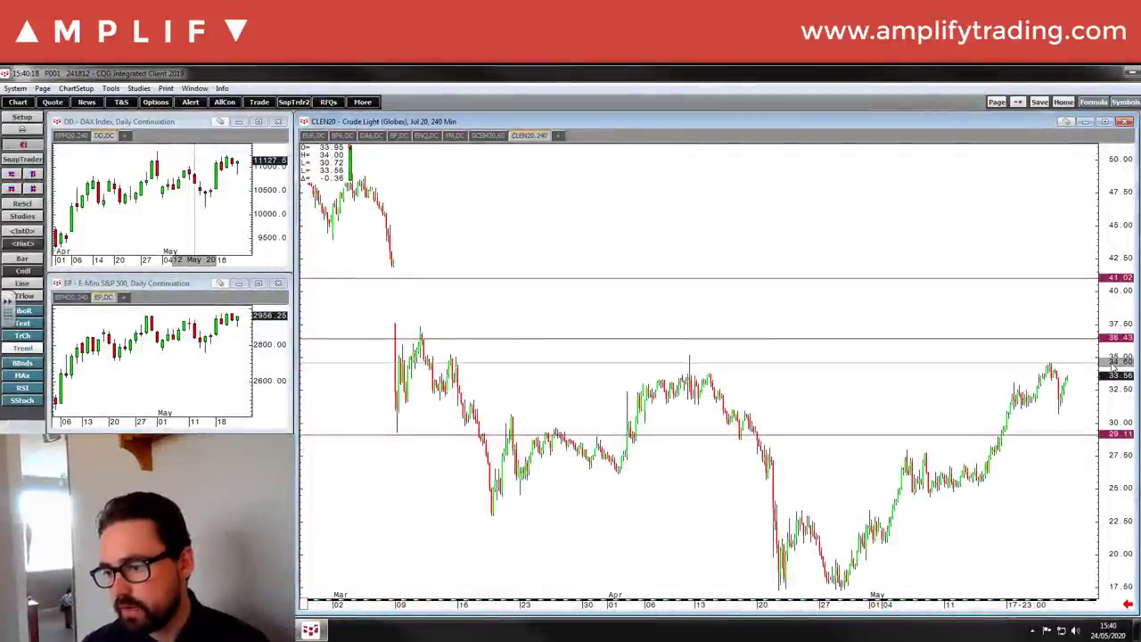
click(1111, 362)
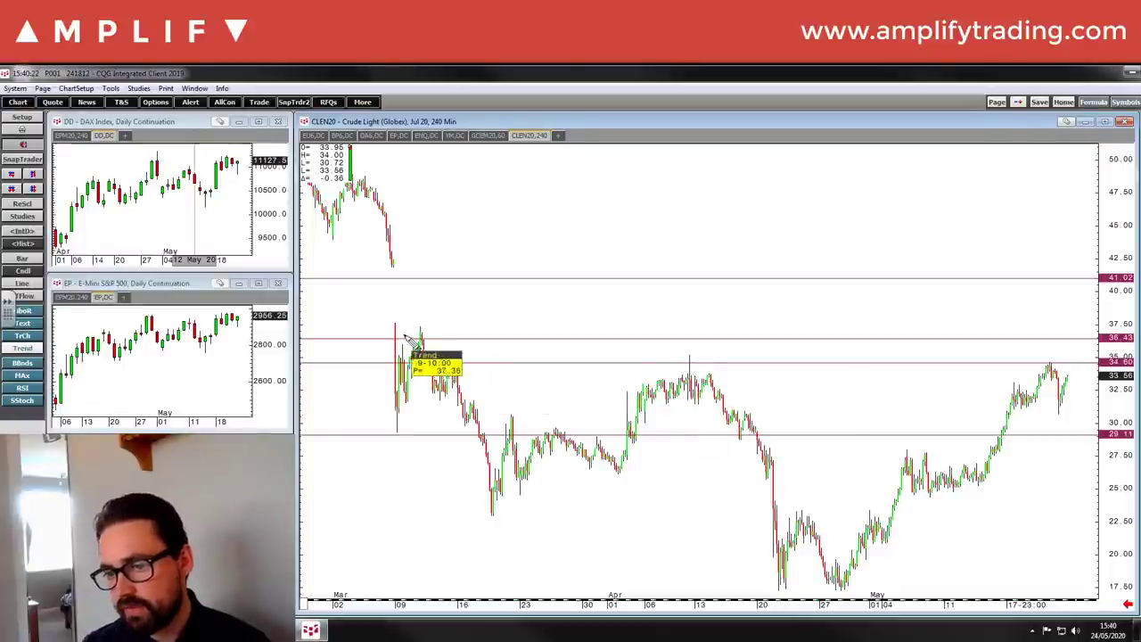
drag(396, 322, 638, 384)
key(Escape)
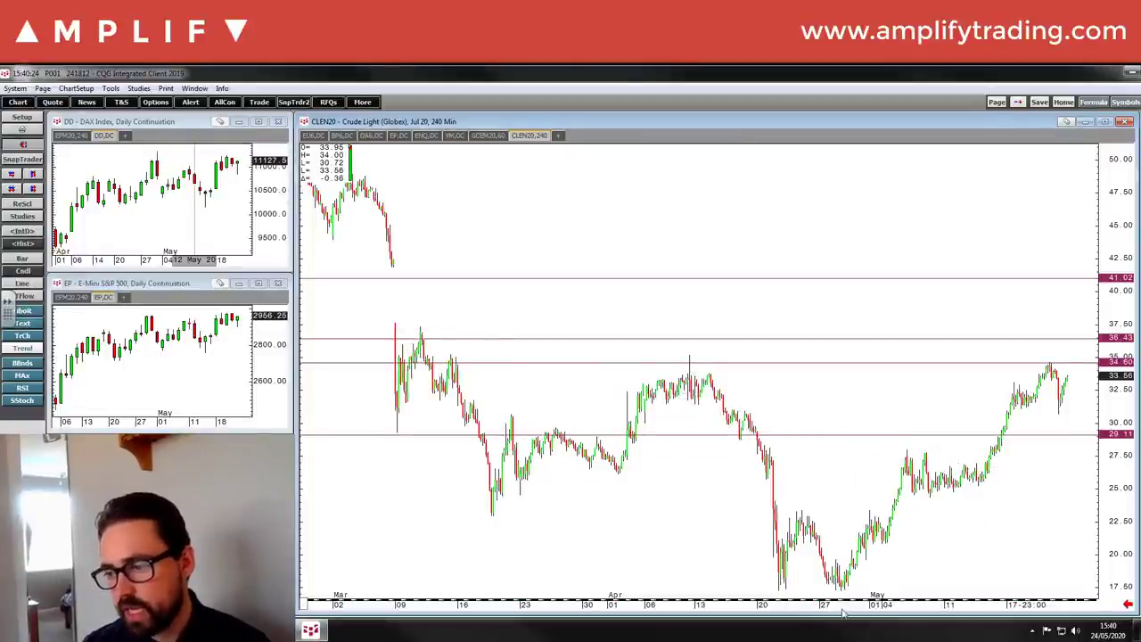
Step: Return the crude chart to the daily continuation
mouse_move(844, 612)
mouse_down()
mouse_move(852, 605)
mouse_move(835, 609)
mouse_up()
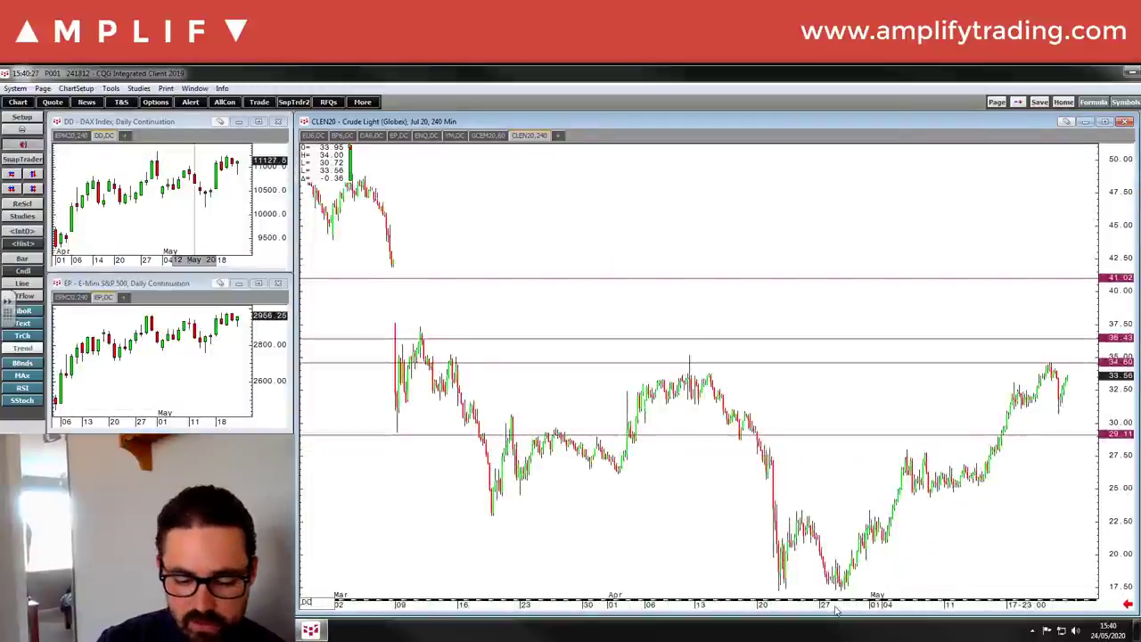
text(CLE)
key(Return)
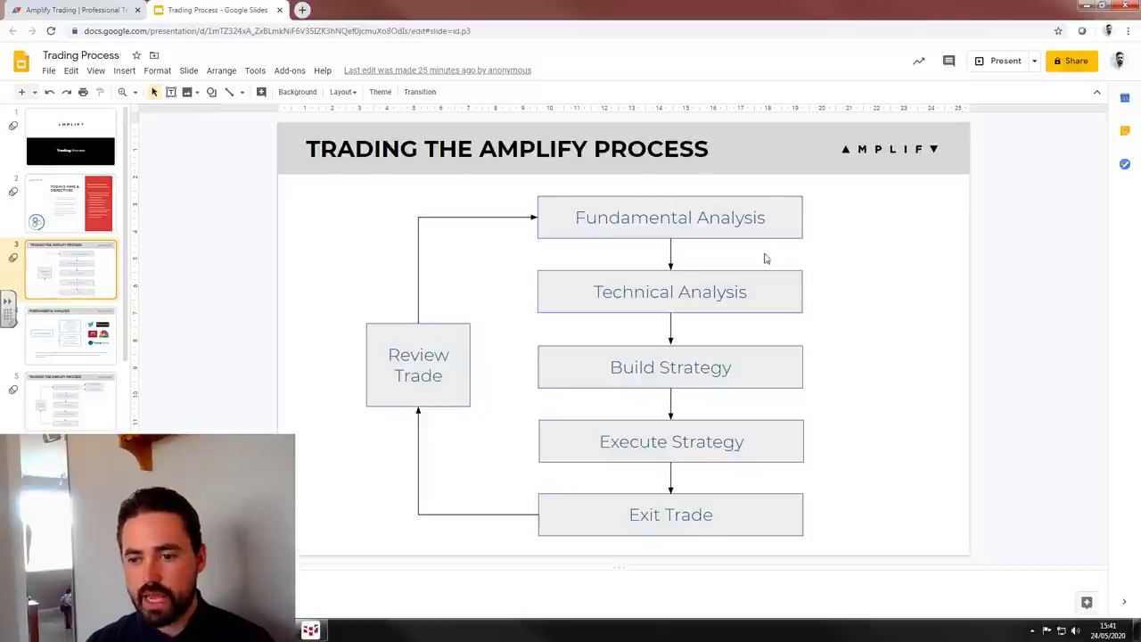
Step: Switch to CQG and examine the marked zones, projected paths and rising trend line on the daily Euro FX chart
click(311, 630)
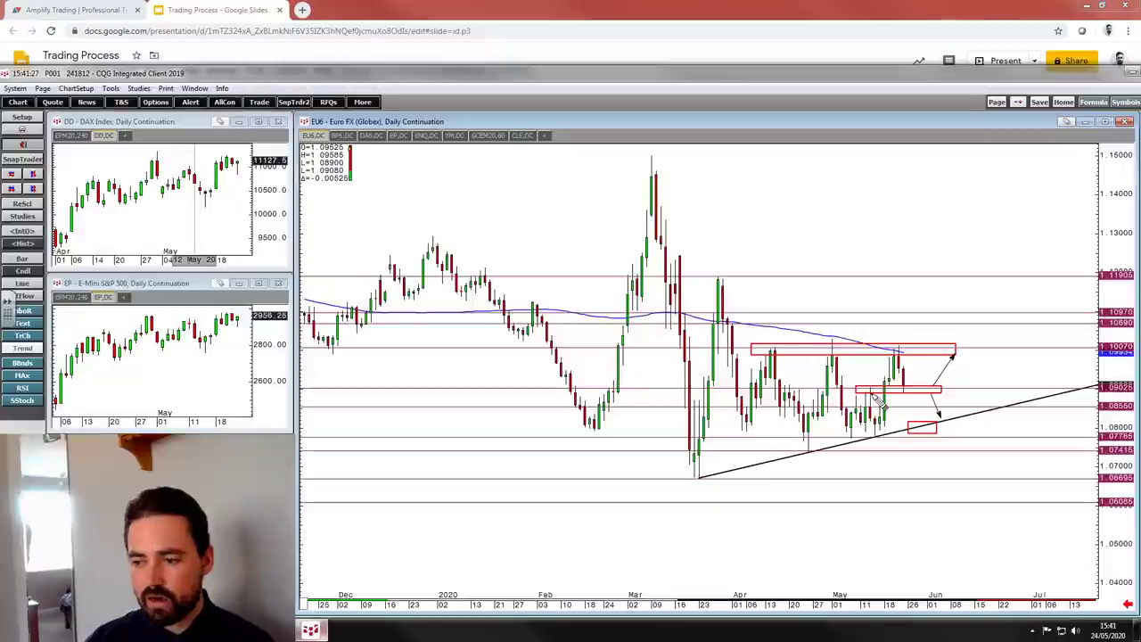
mouse_move(877, 401)
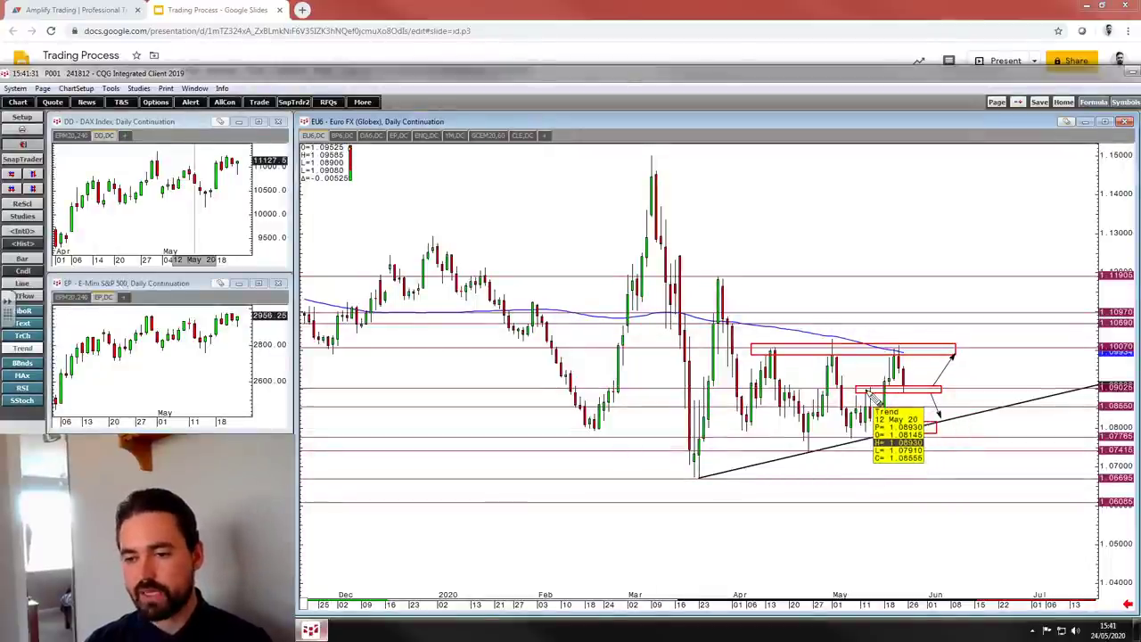
drag(823, 454, 1032, 432)
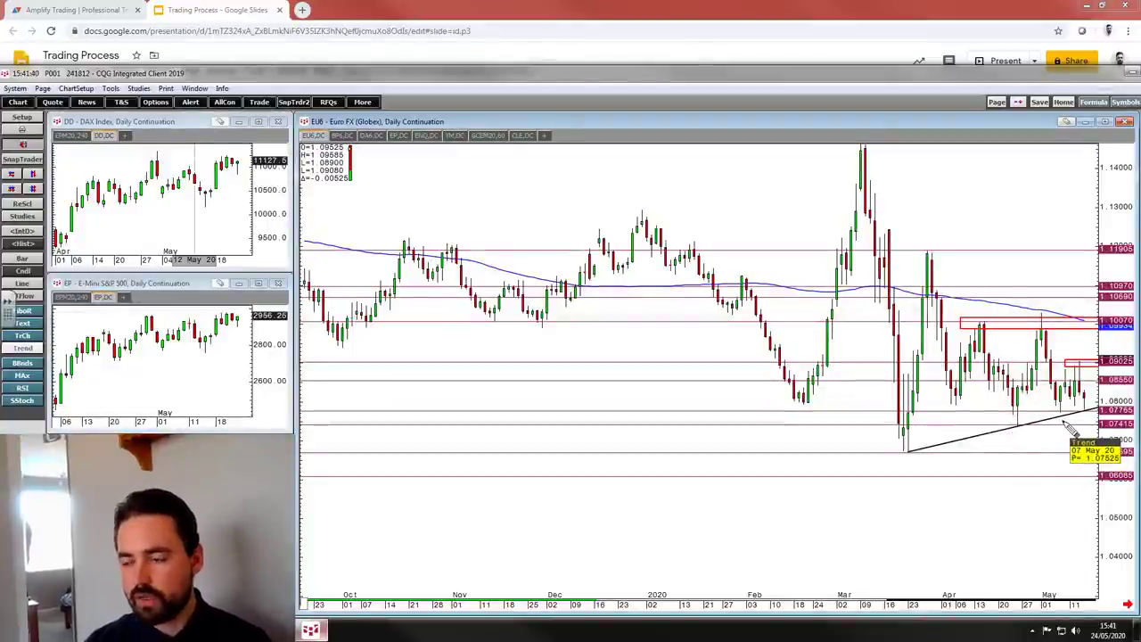
drag(1071, 417, 1057, 392)
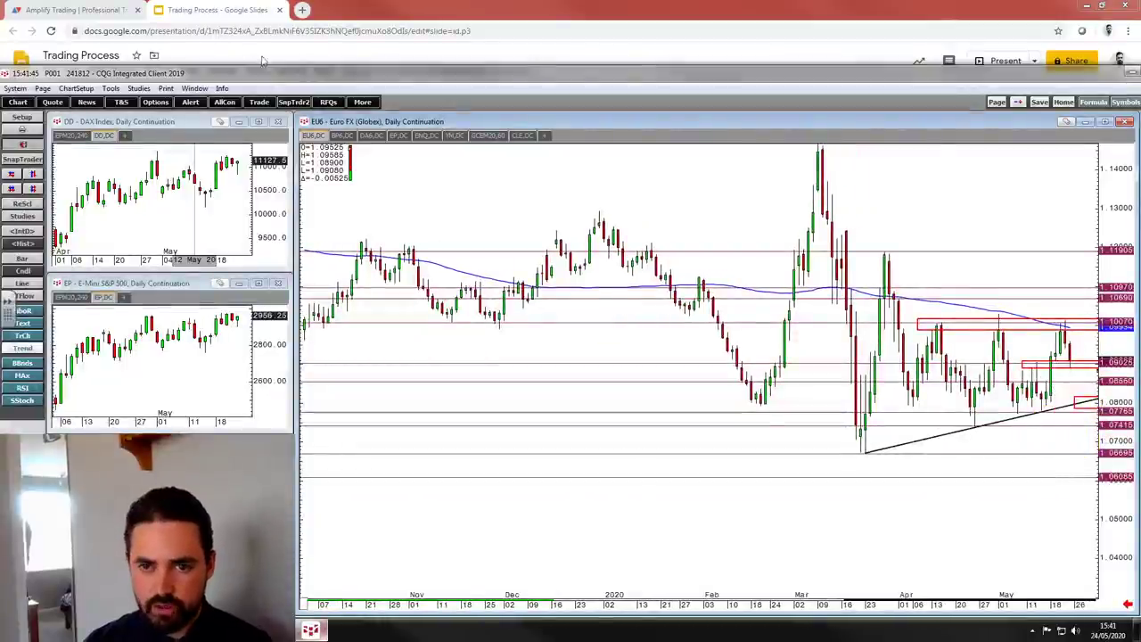
Step: Switch to the Trading Process presentation to view the process diagram slide and return to the CQG charts
click(234, 6)
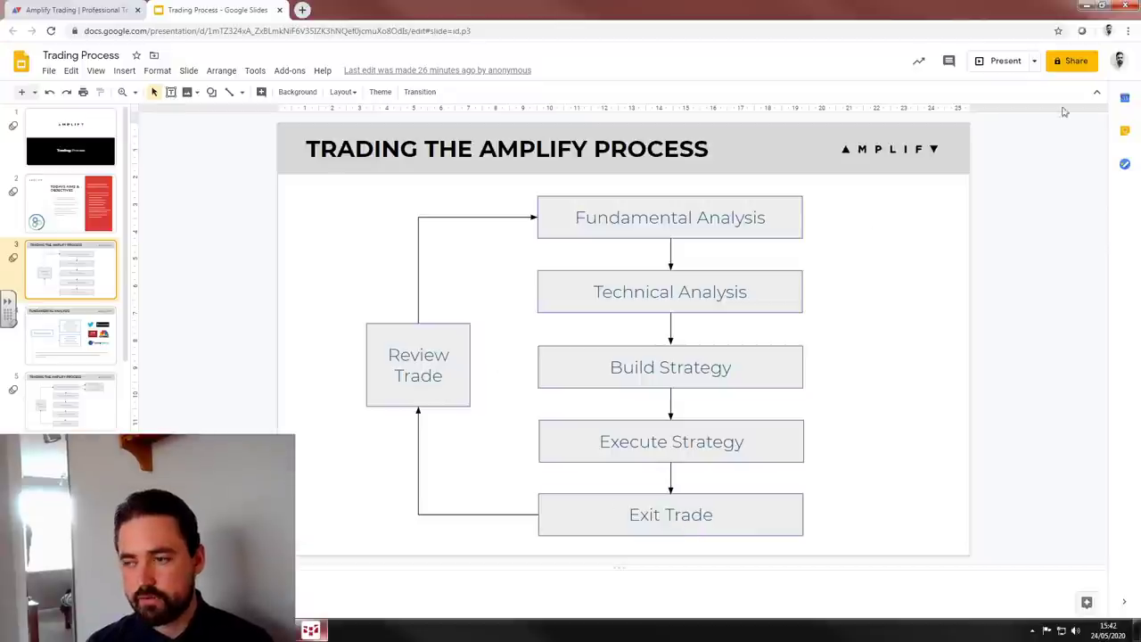
click(1085, 6)
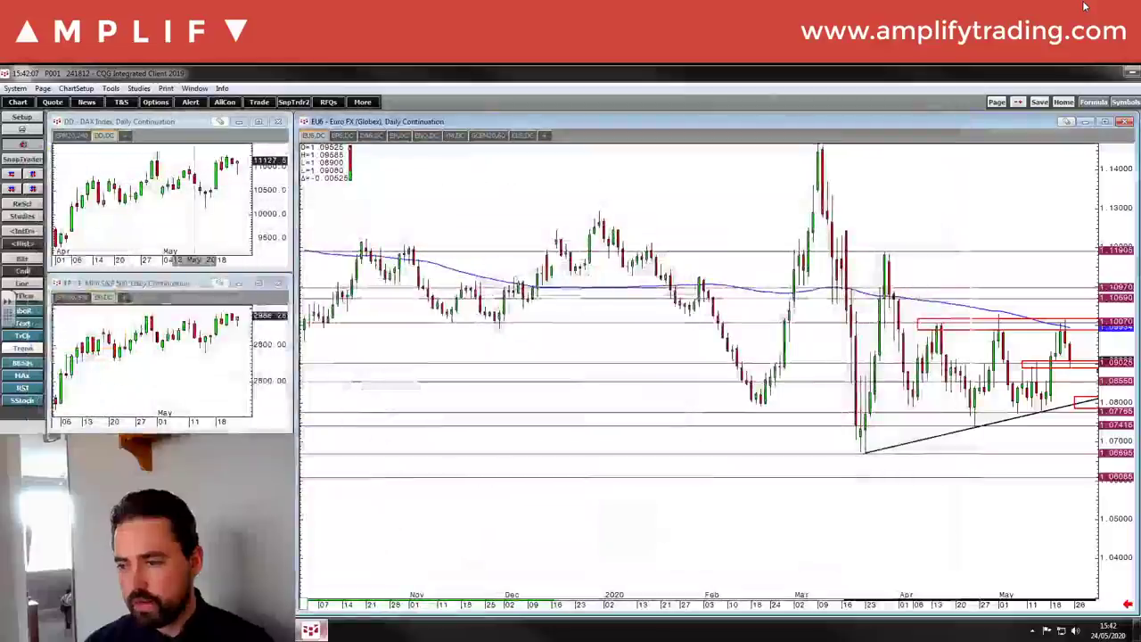